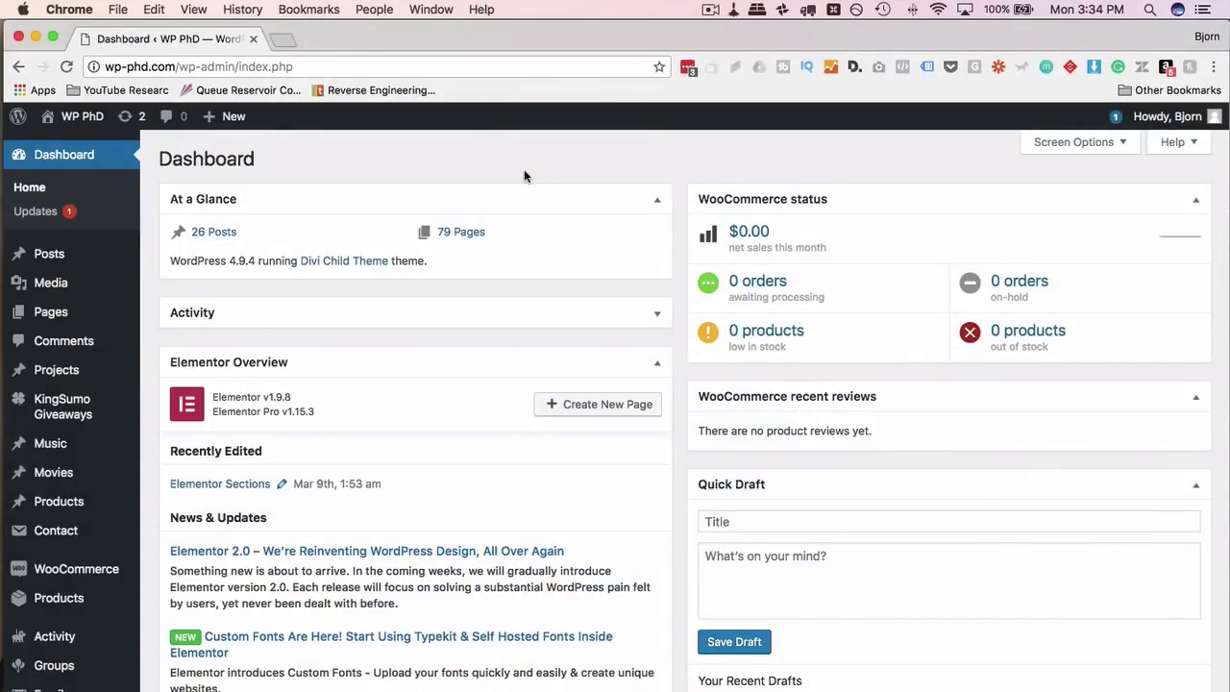
Search the plugin directory for 'onesignal' and install OneSignal – Free Web Push Notifications.
scroll(68, 567, down, 3)
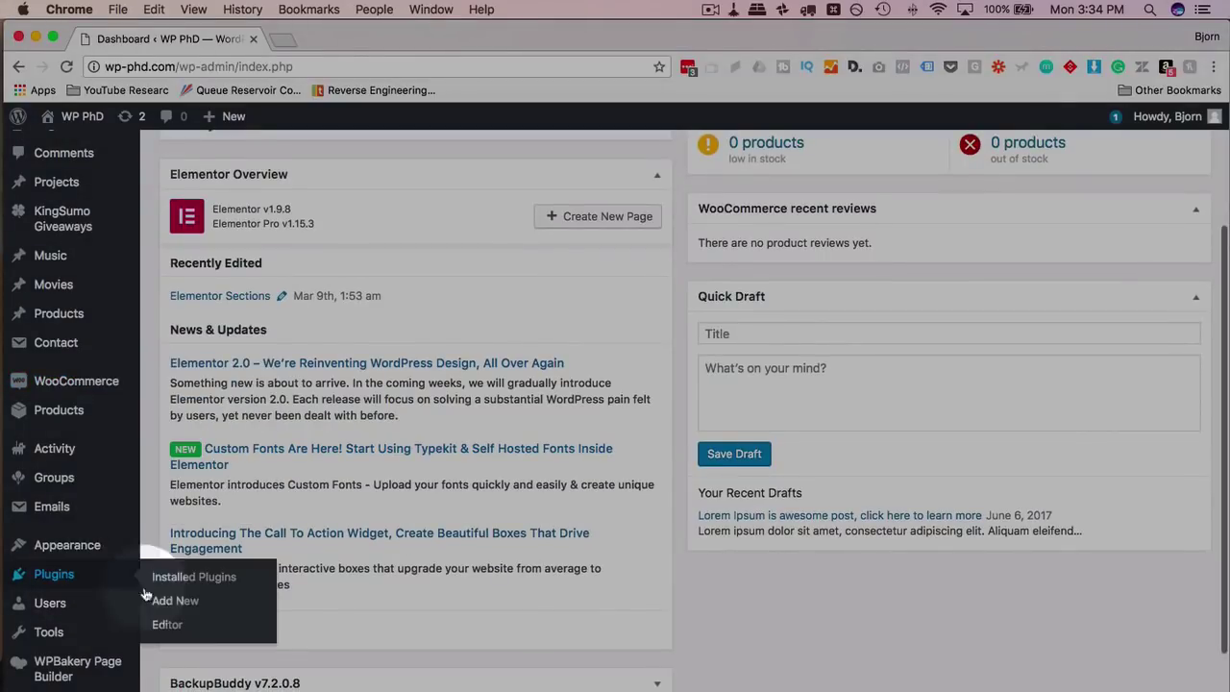
click(175, 602)
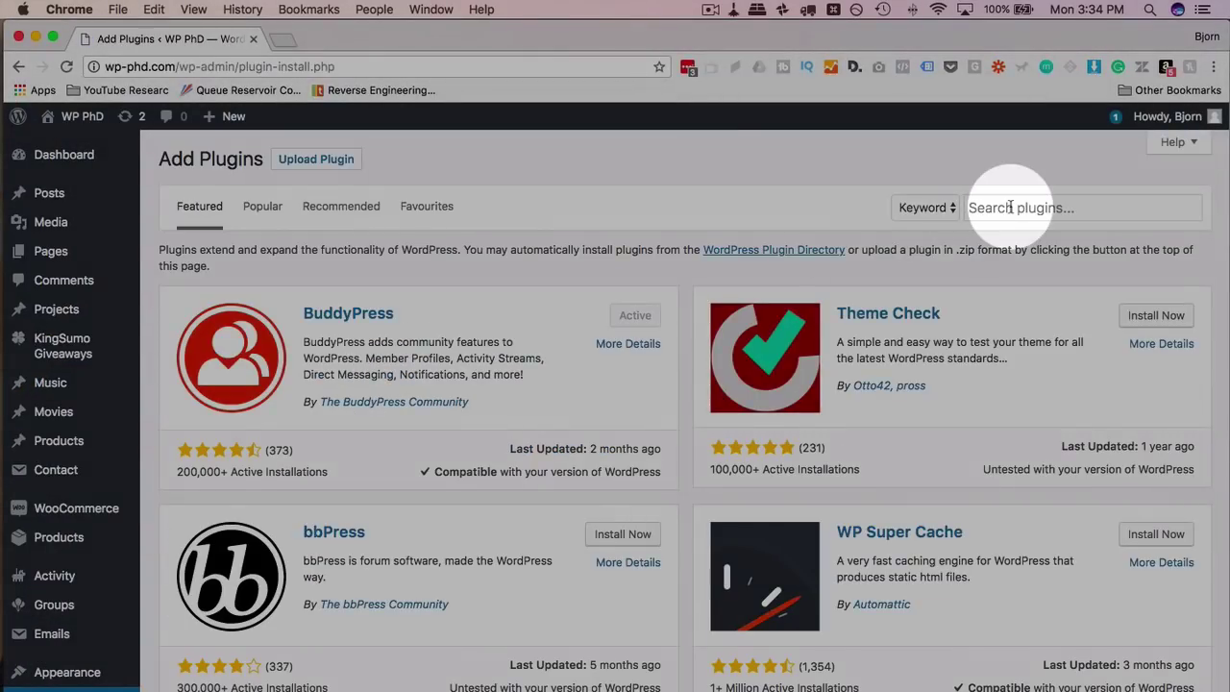
click(1010, 206)
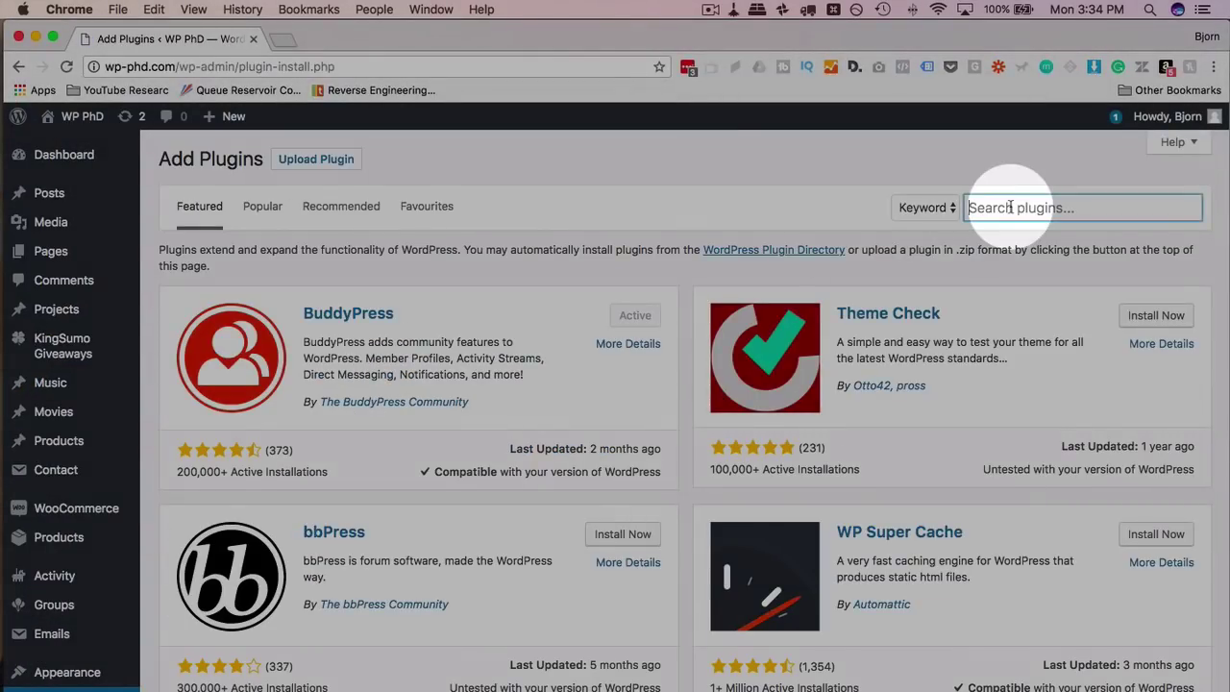
text(onesignal)
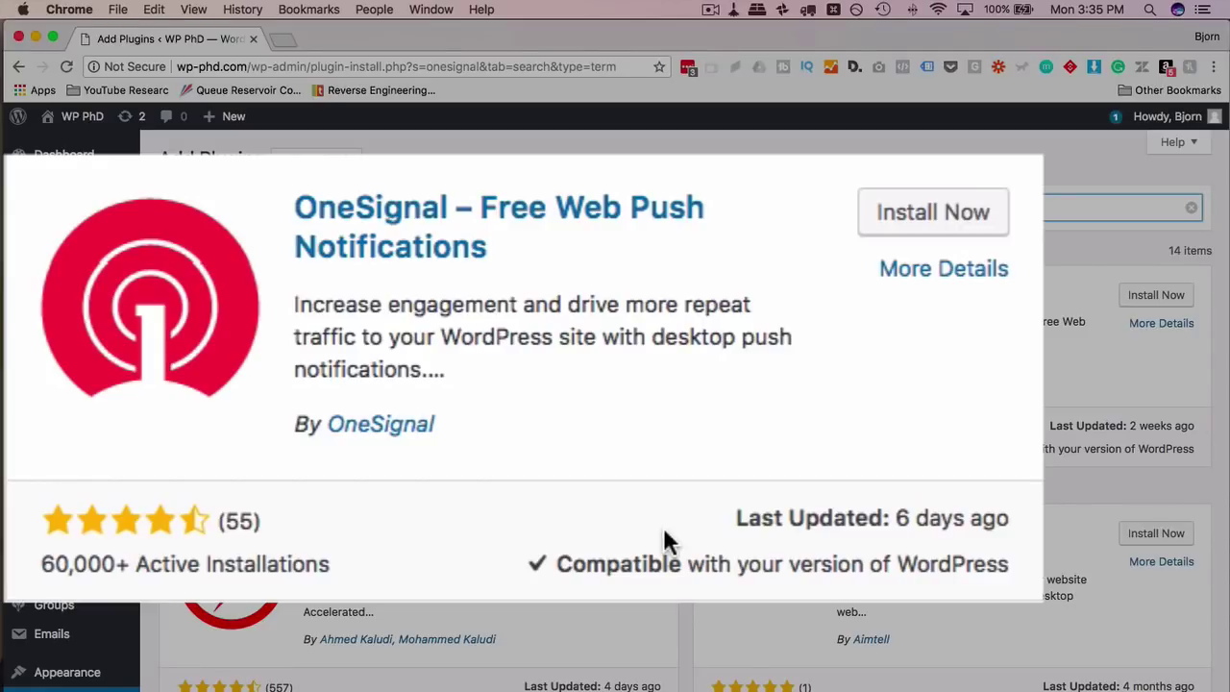
click(946, 212)
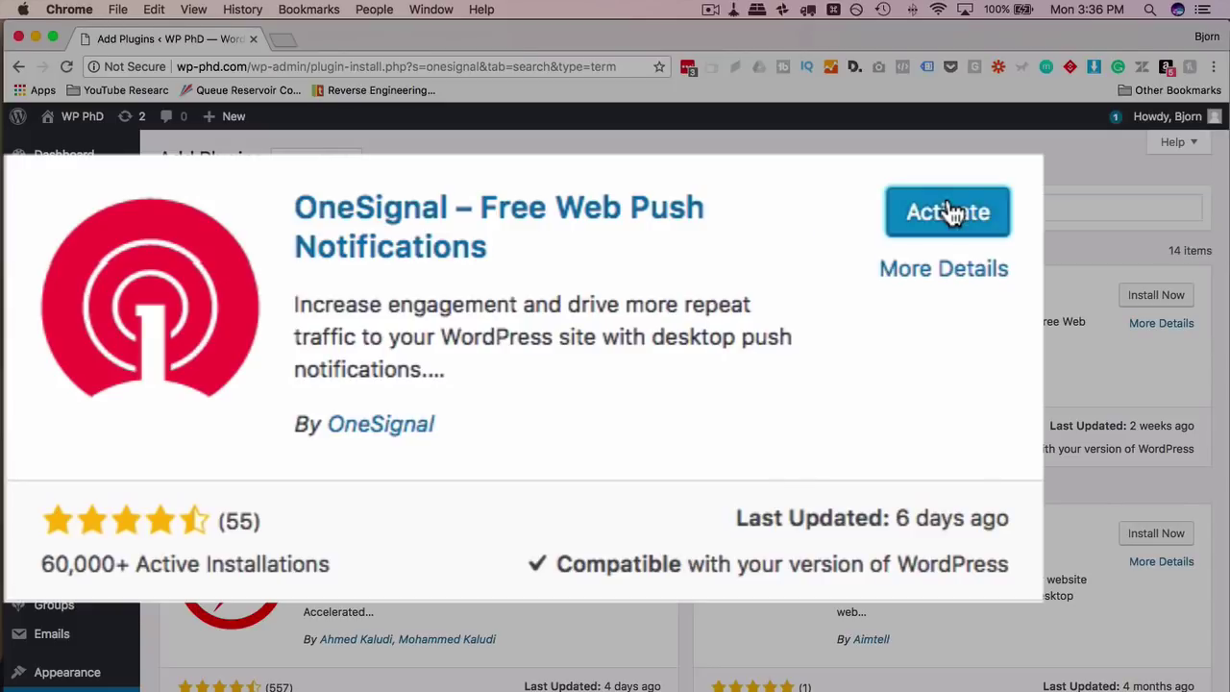
Activate the OneSignal plugin and review the three Overview steps on its OneSignal Push page.
click(948, 212)
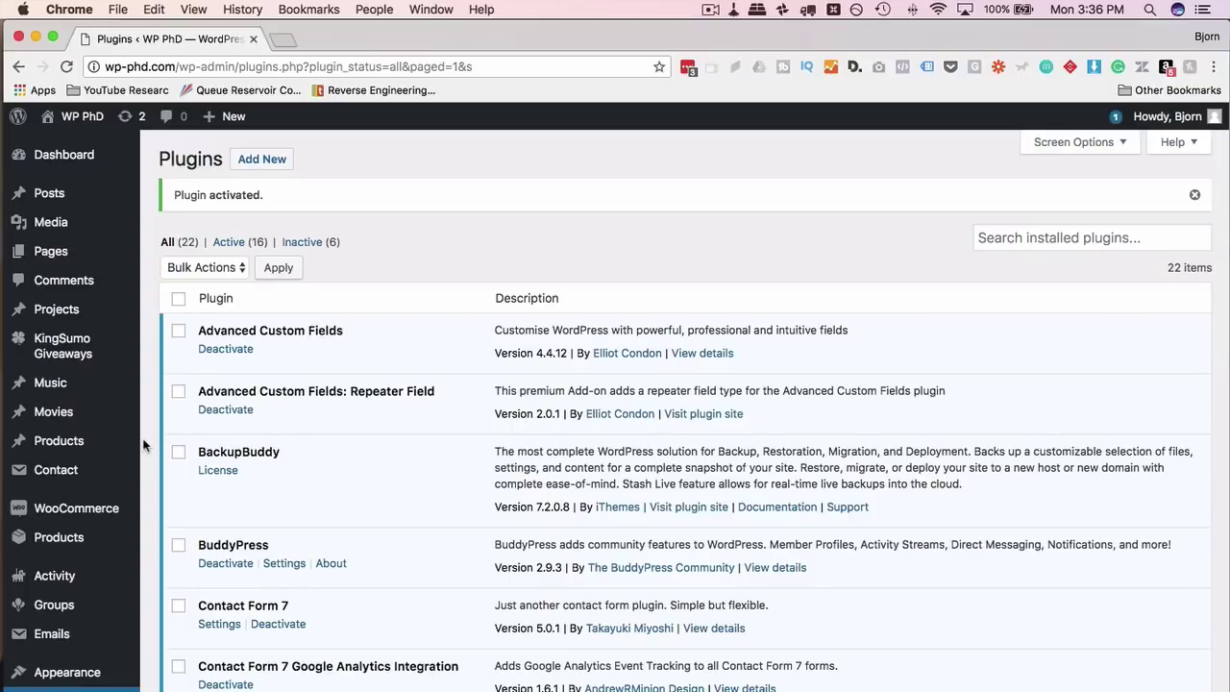
scroll(84, 401, down, 5)
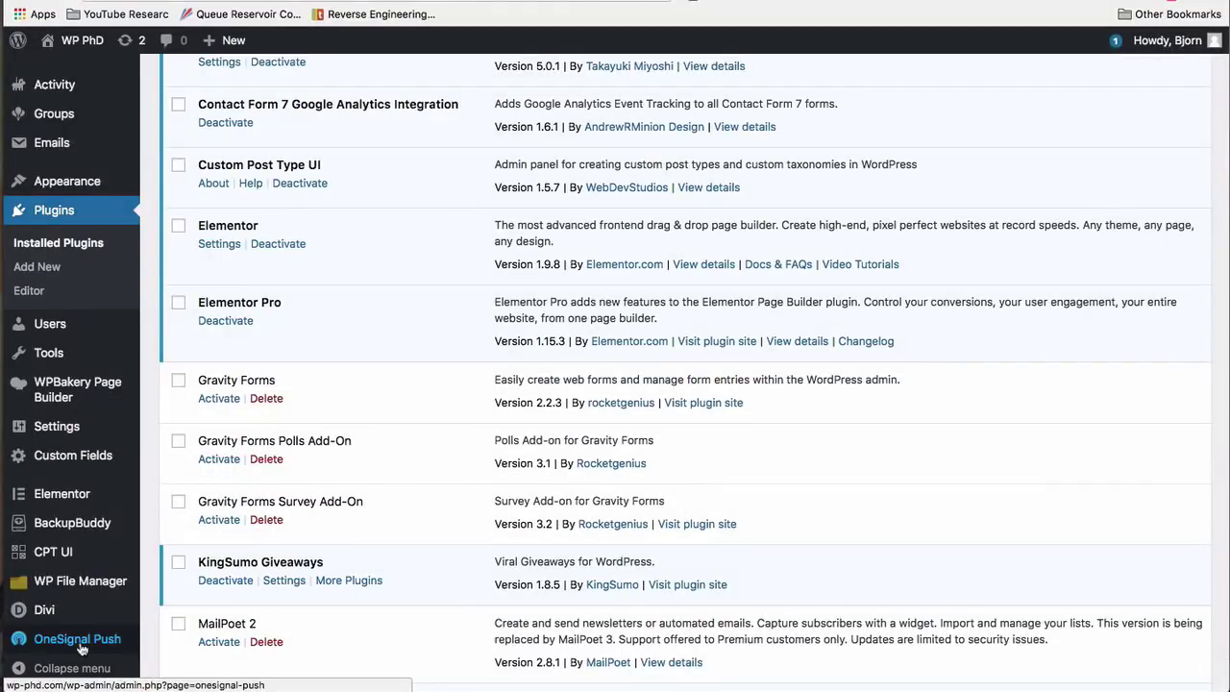
click(80, 643)
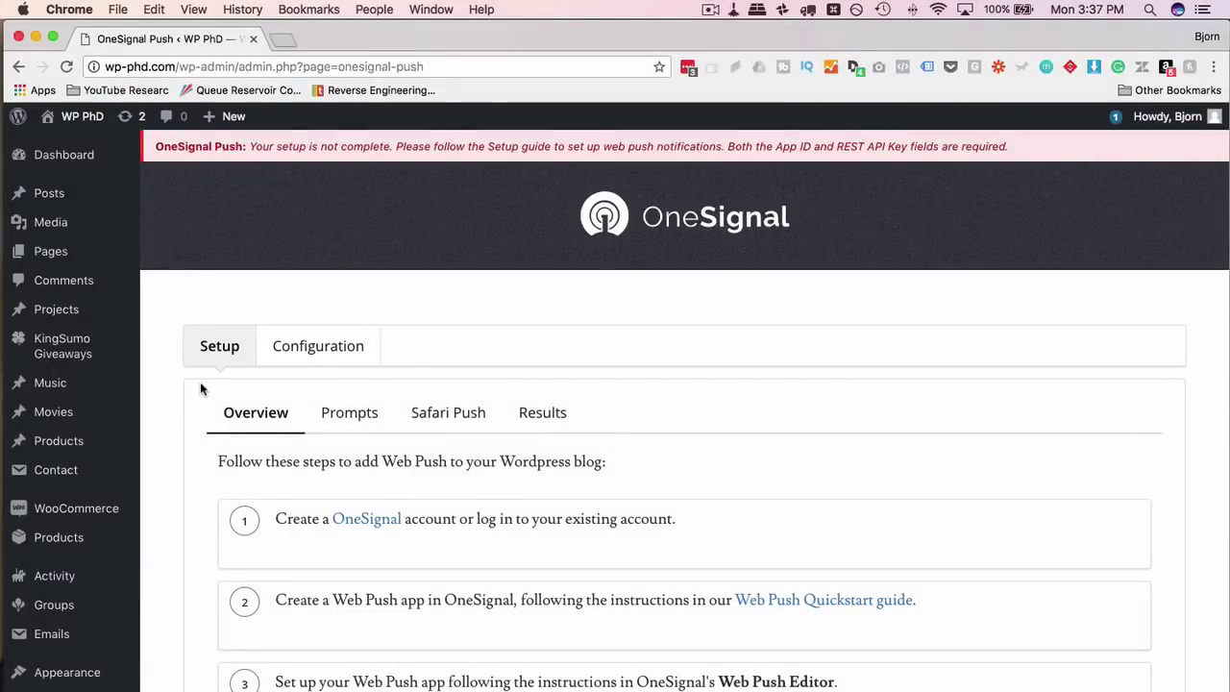
scroll(200, 387, down, 2)
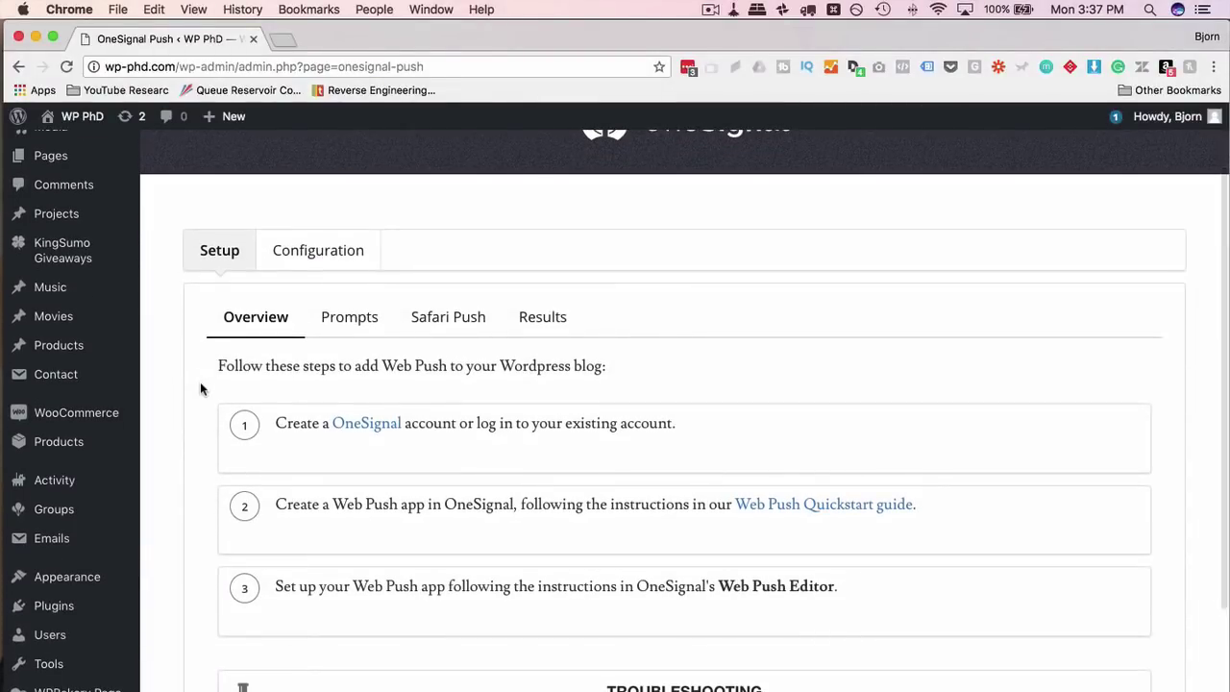
scroll(204, 374, down, 1)
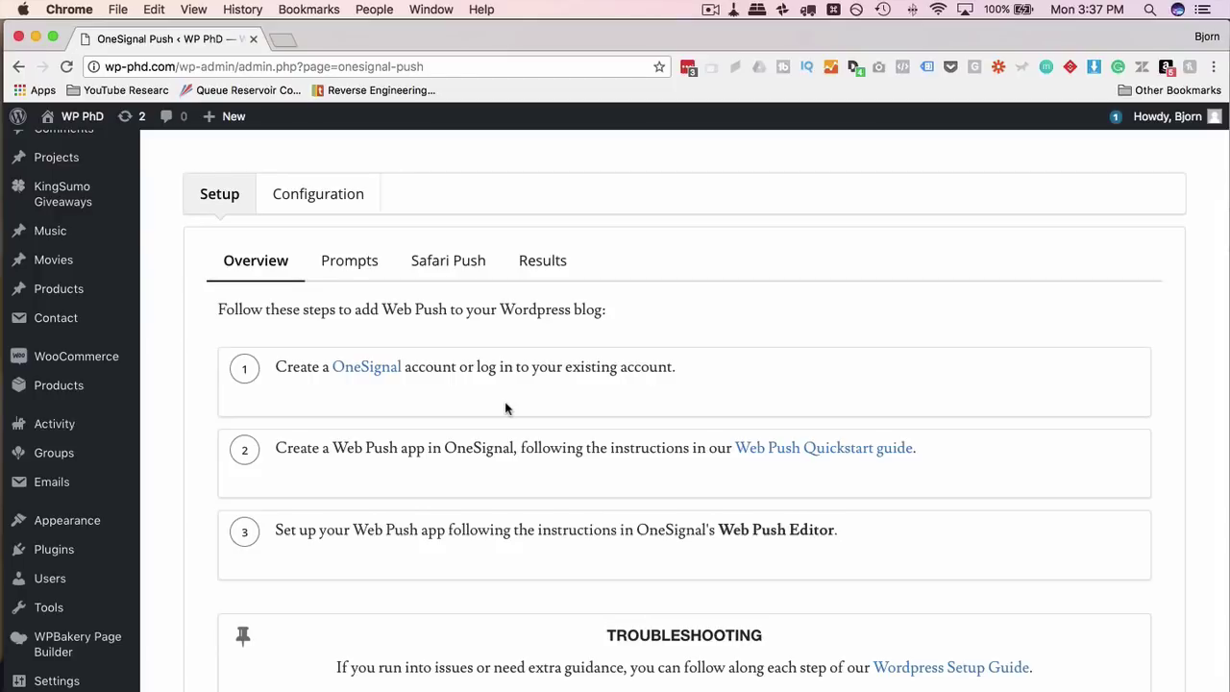
scroll(317, 377, down, 1)
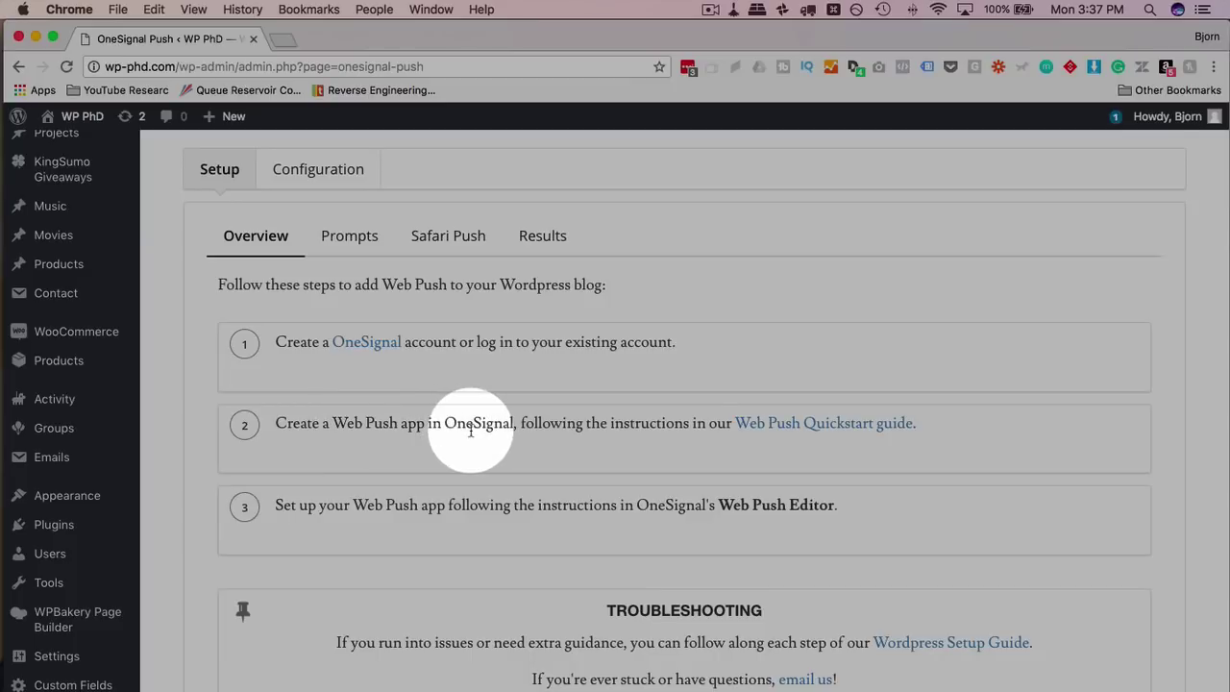
scroll(452, 456, down, 2)
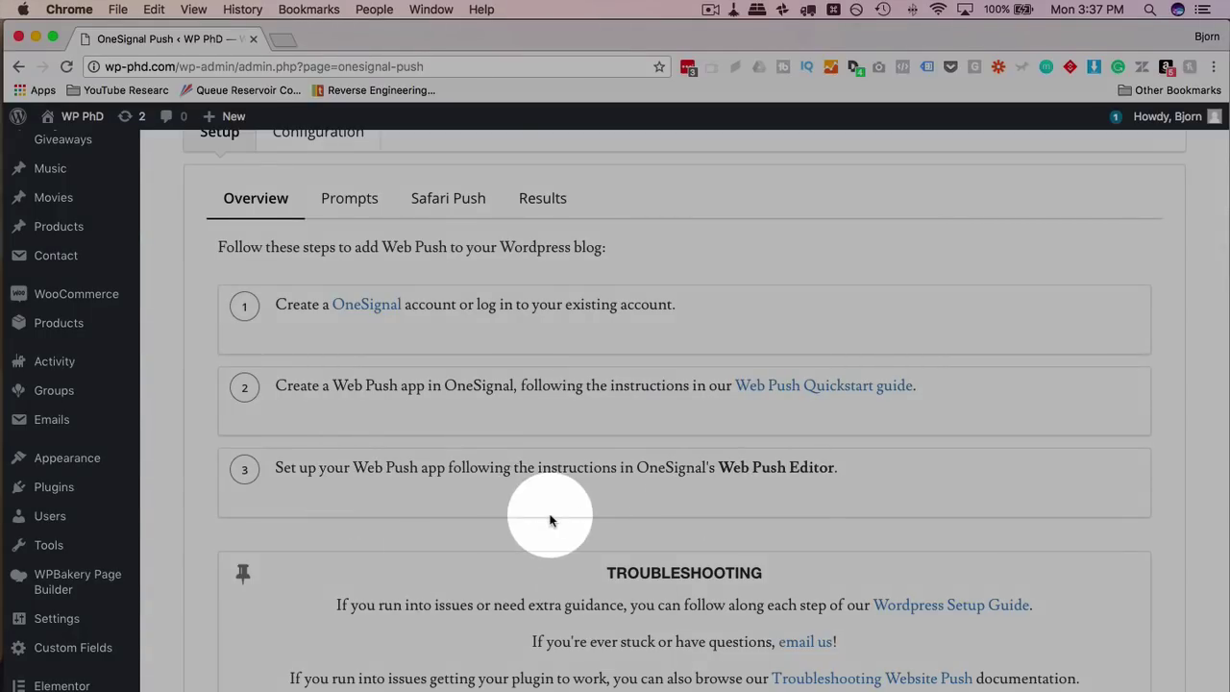
scroll(551, 515, down, 5)
scroll(551, 516, up, 8)
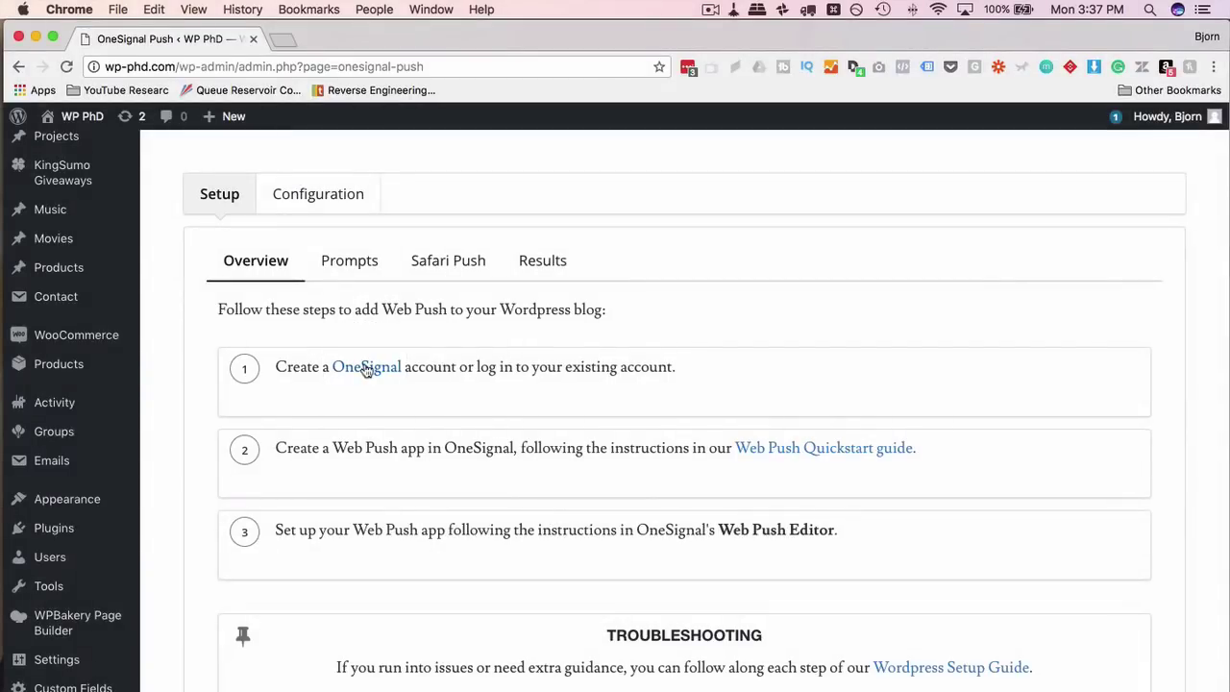
Open the OneSignal website and fill in the Web Push sign-up form with the account email.
click(366, 369)
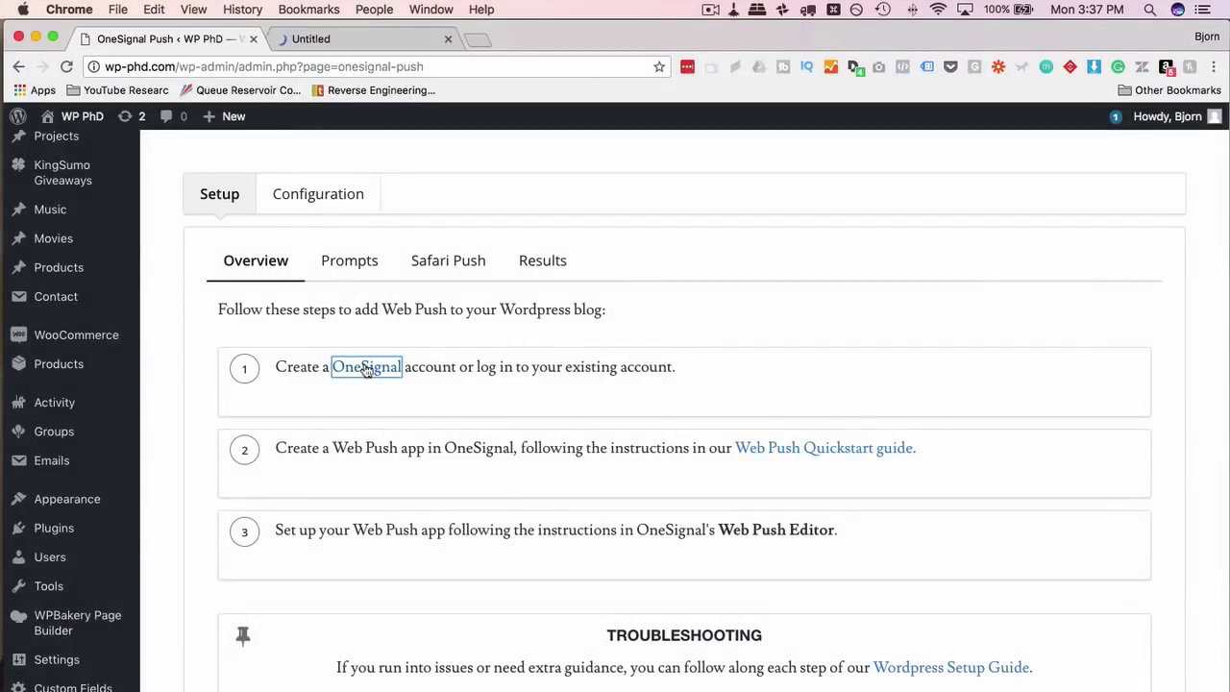
click(365, 40)
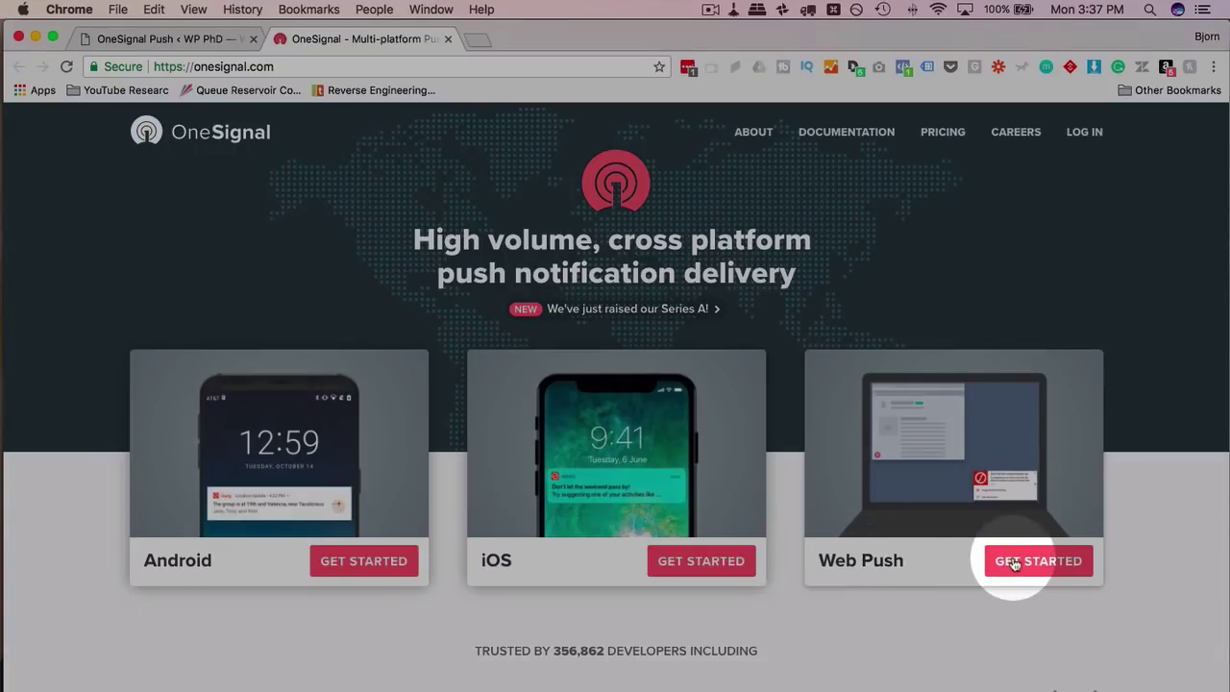
click(1017, 560)
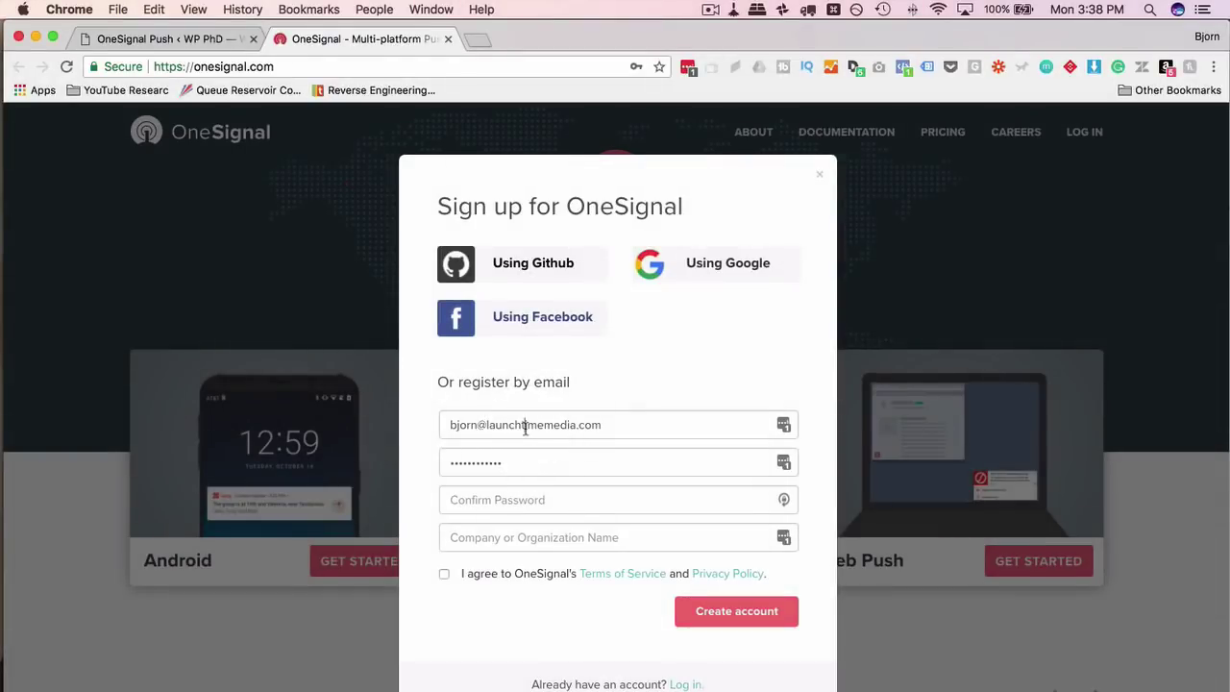
double_click(521, 425)
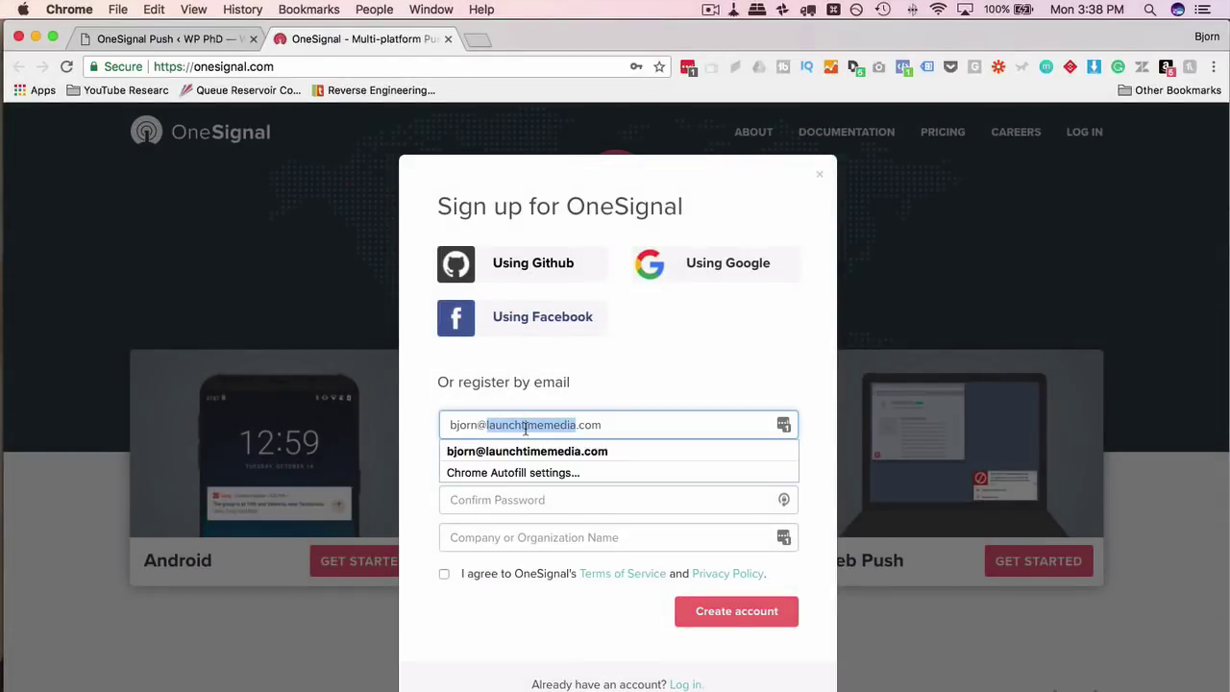
text(wplea)
key(Down)
key(Return)
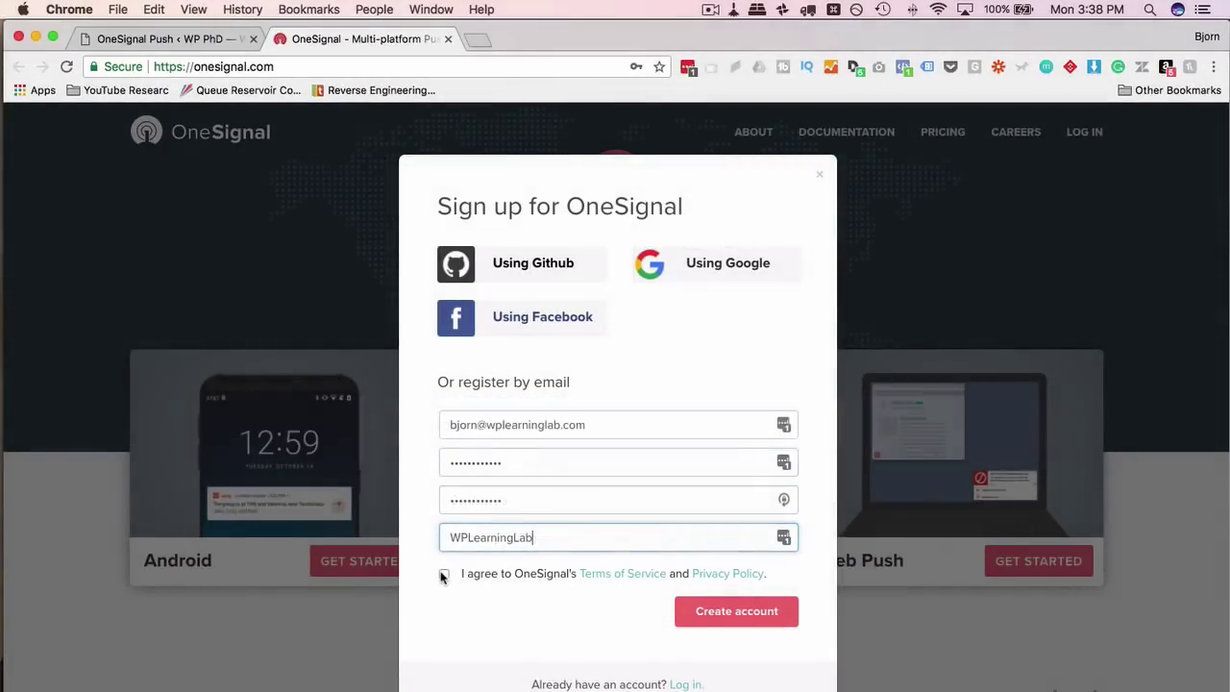
Accept the terms, create the OneSignal account, and check the confirmation email.
click(444, 573)
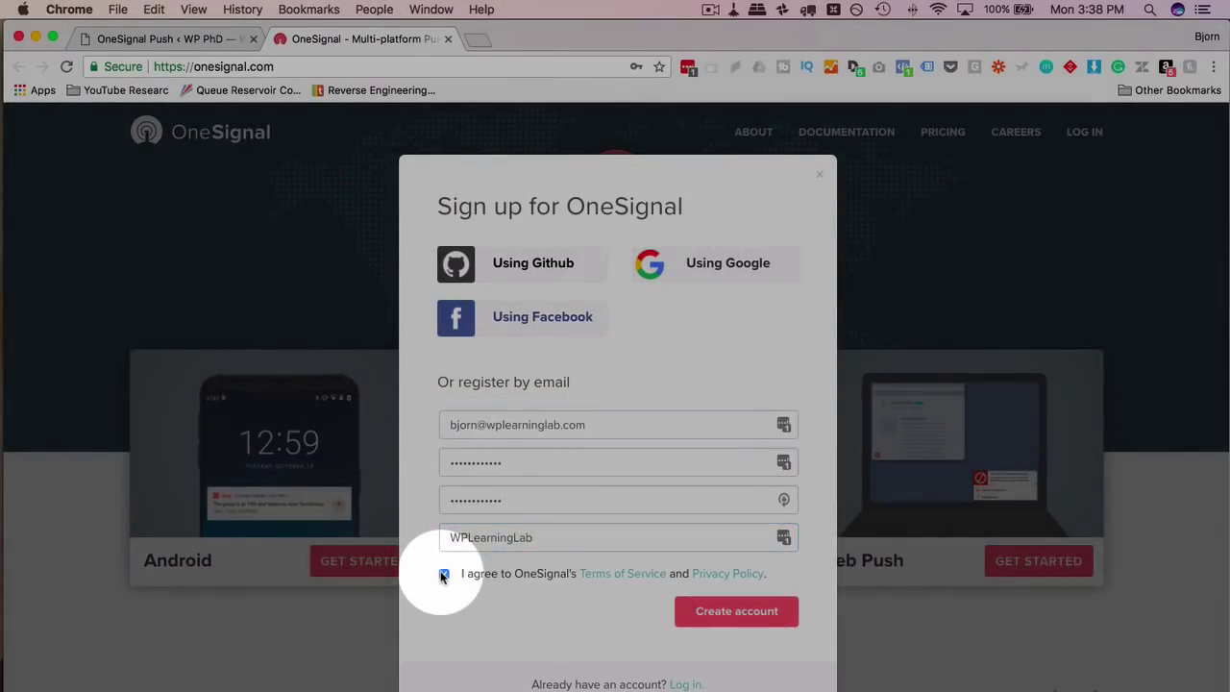
click(748, 615)
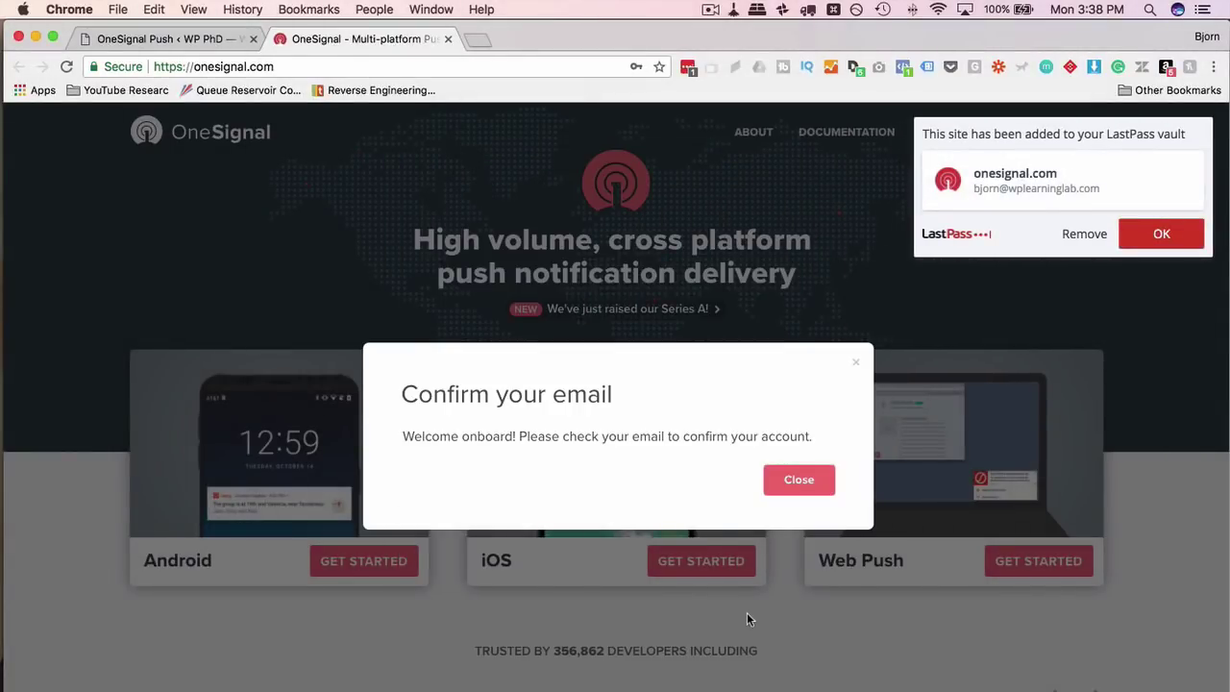
click(1145, 240)
click(704, 352)
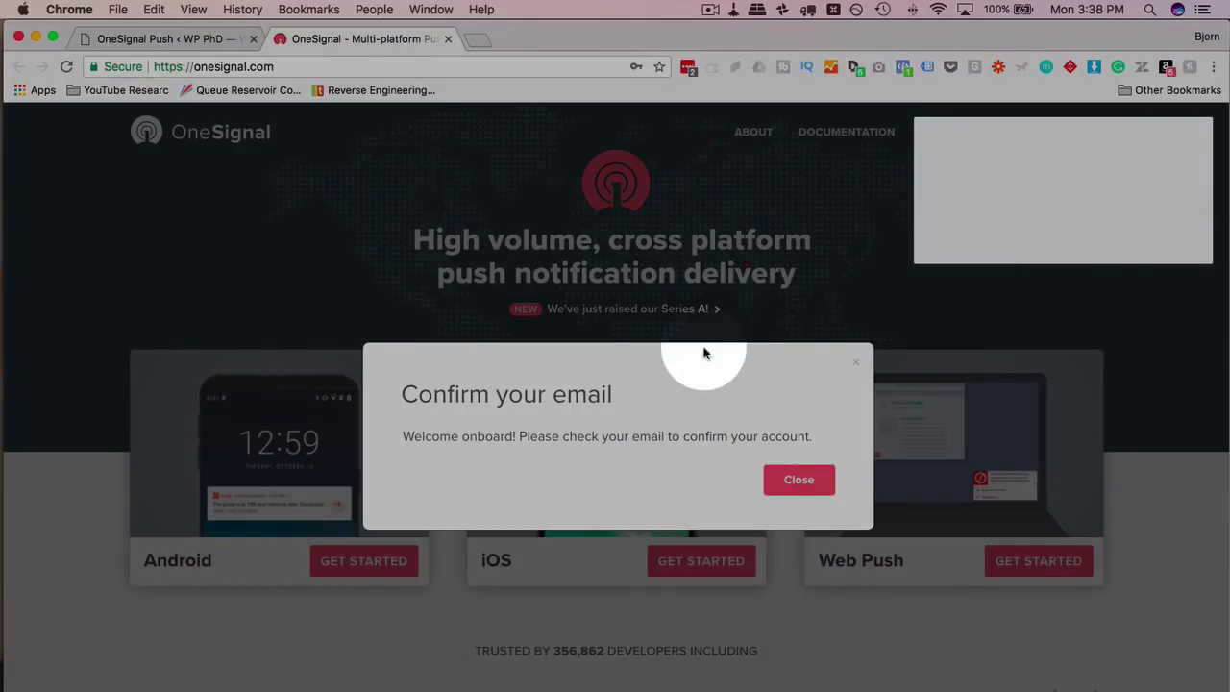
click(500, 38)
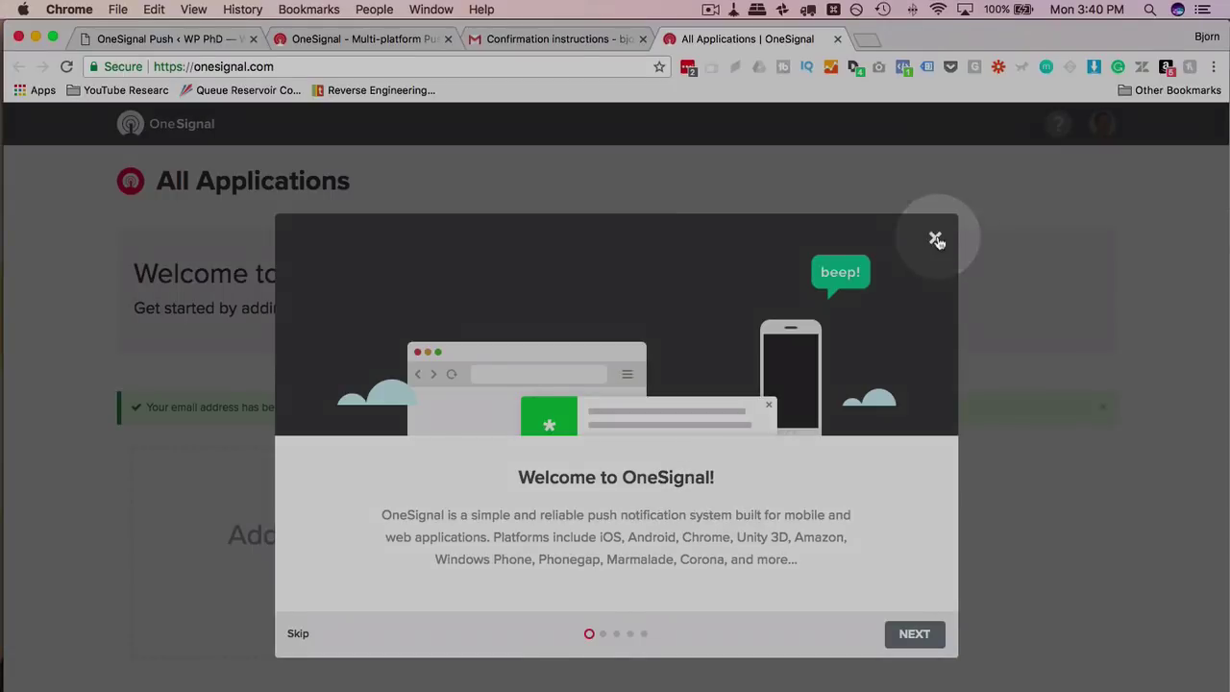
Close the OneSignal welcome introduction and return to the All Applications page.
click(934, 237)
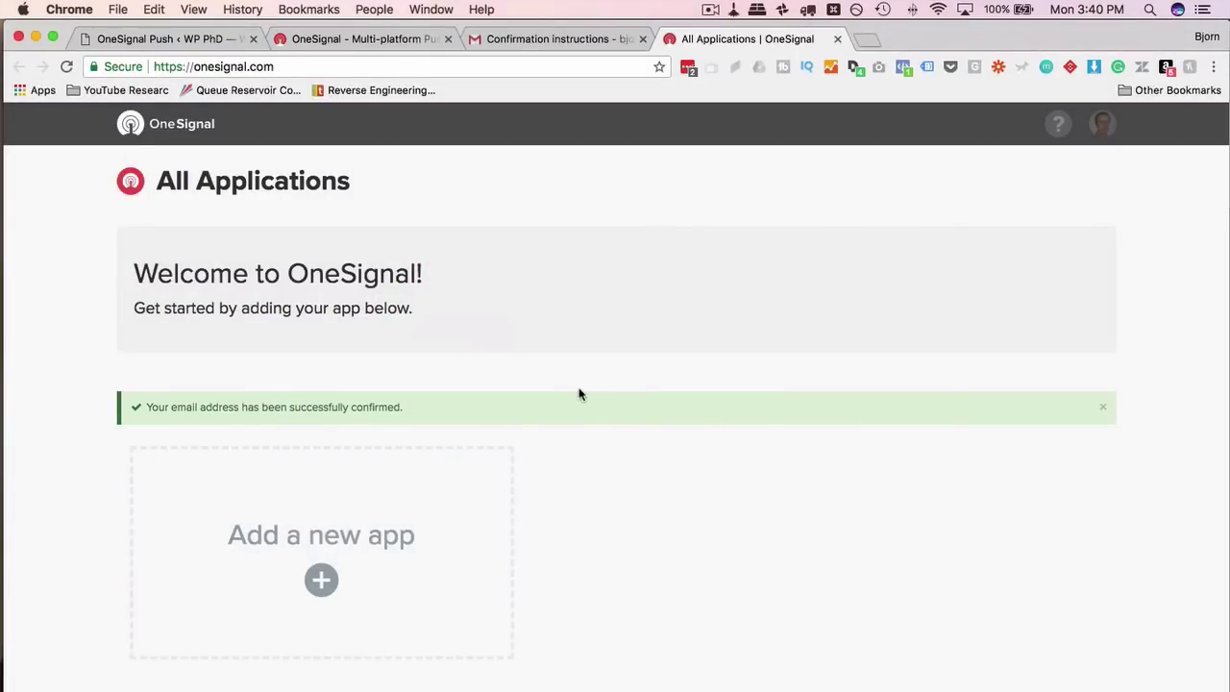
scroll(578, 393, down, 1)
scroll(579, 394, up, 1)
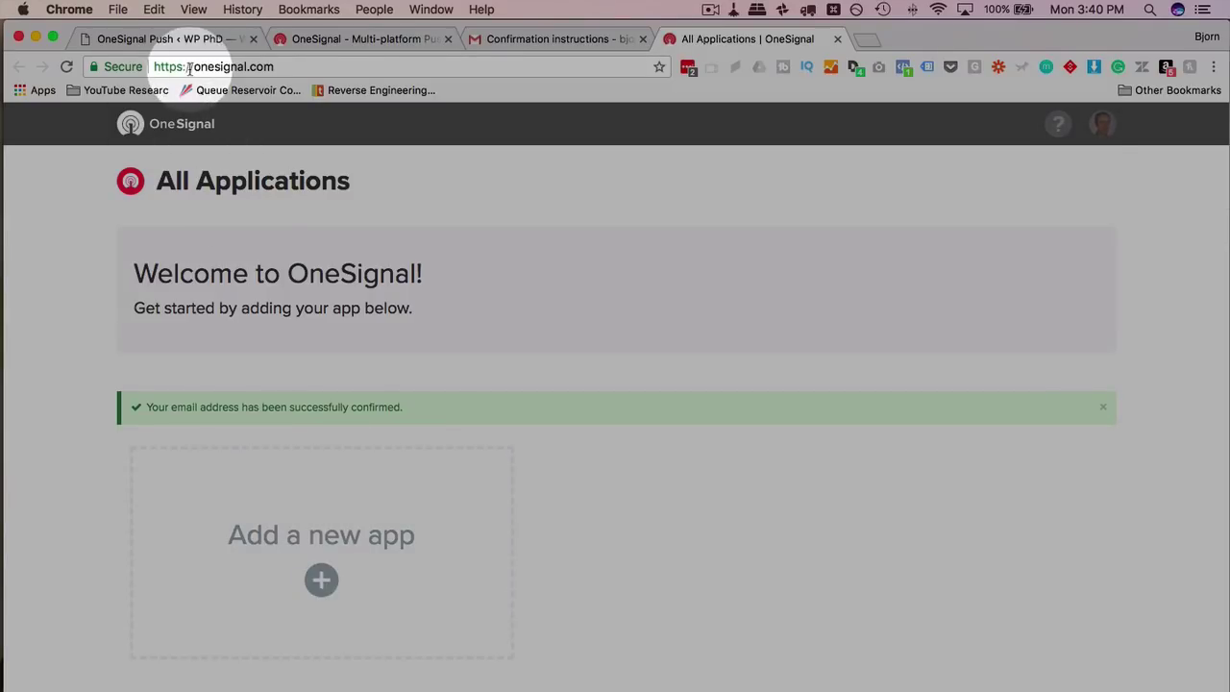
click(163, 38)
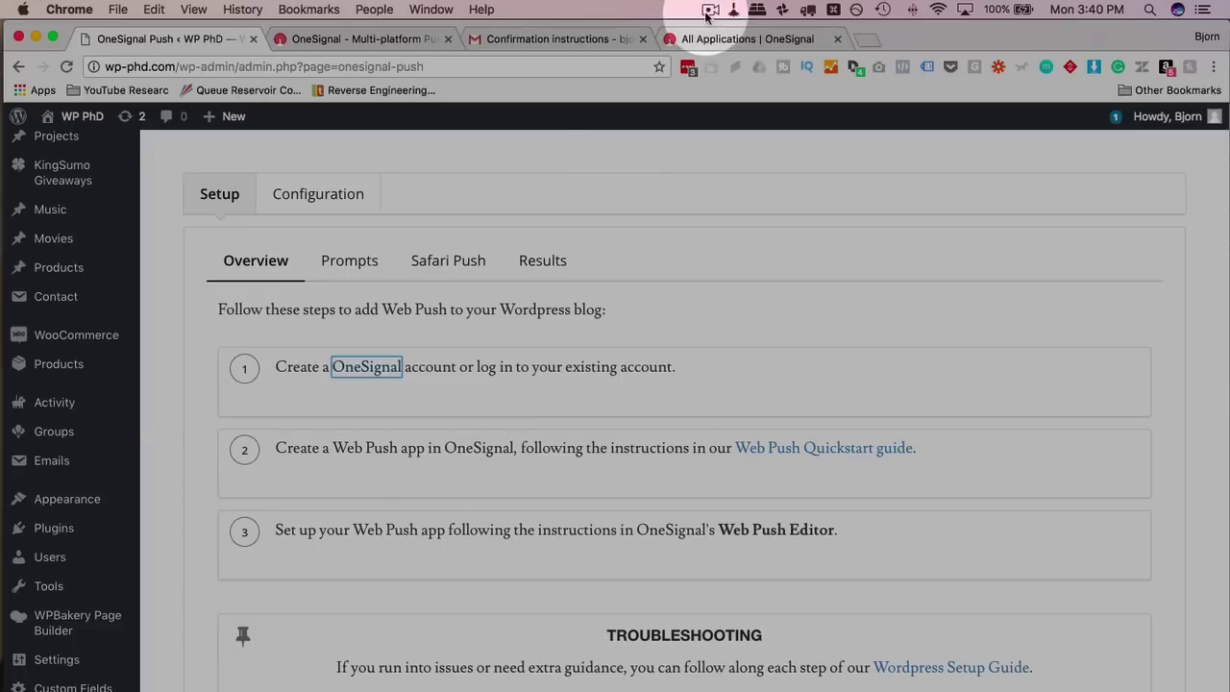
click(685, 40)
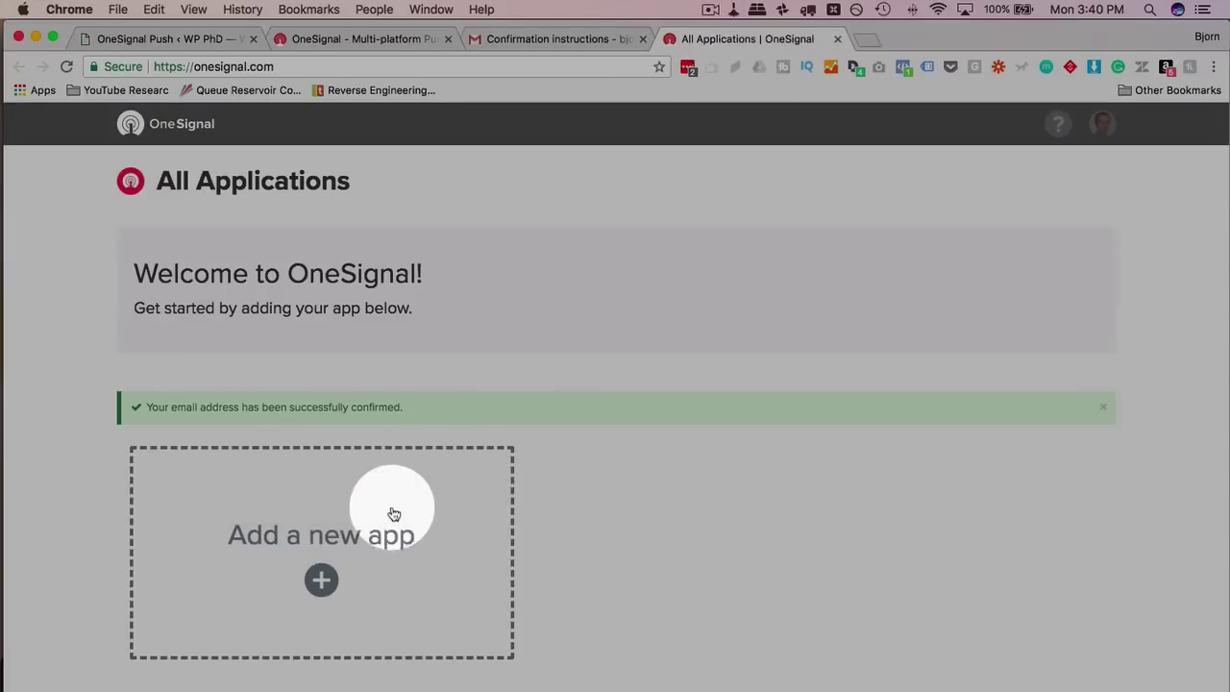
Add a new OneSignal app named WPLearningLab.
click(355, 543)
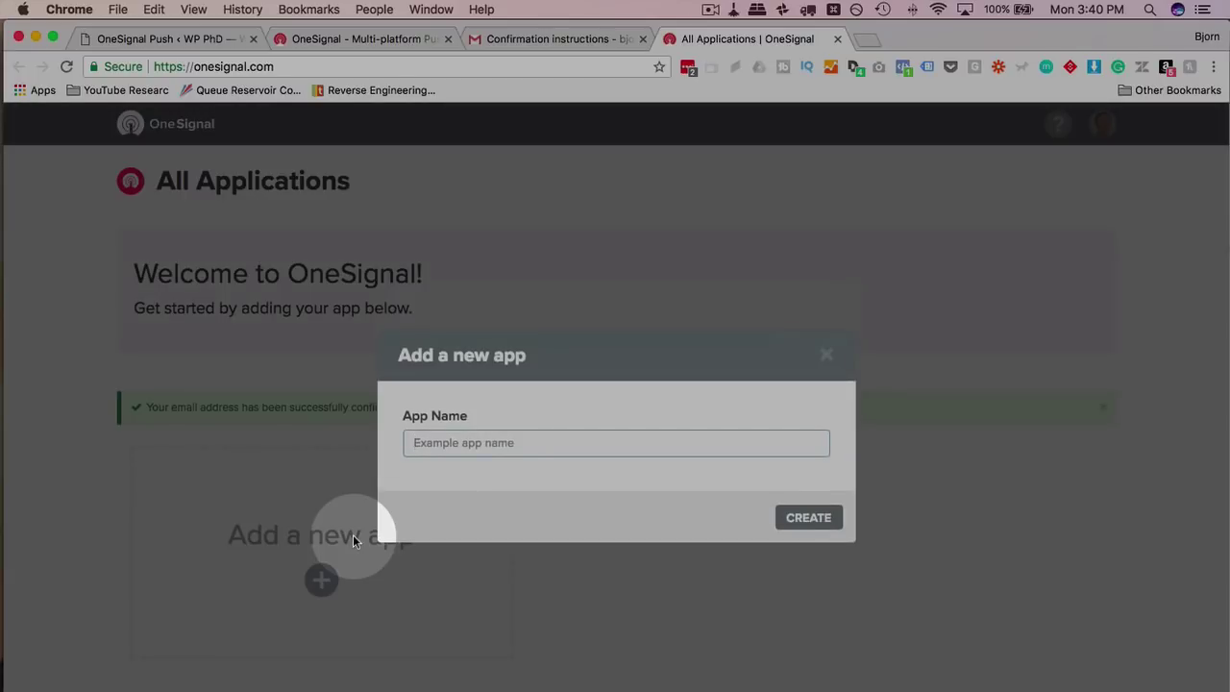
click(488, 441)
text(WPLearningLab)
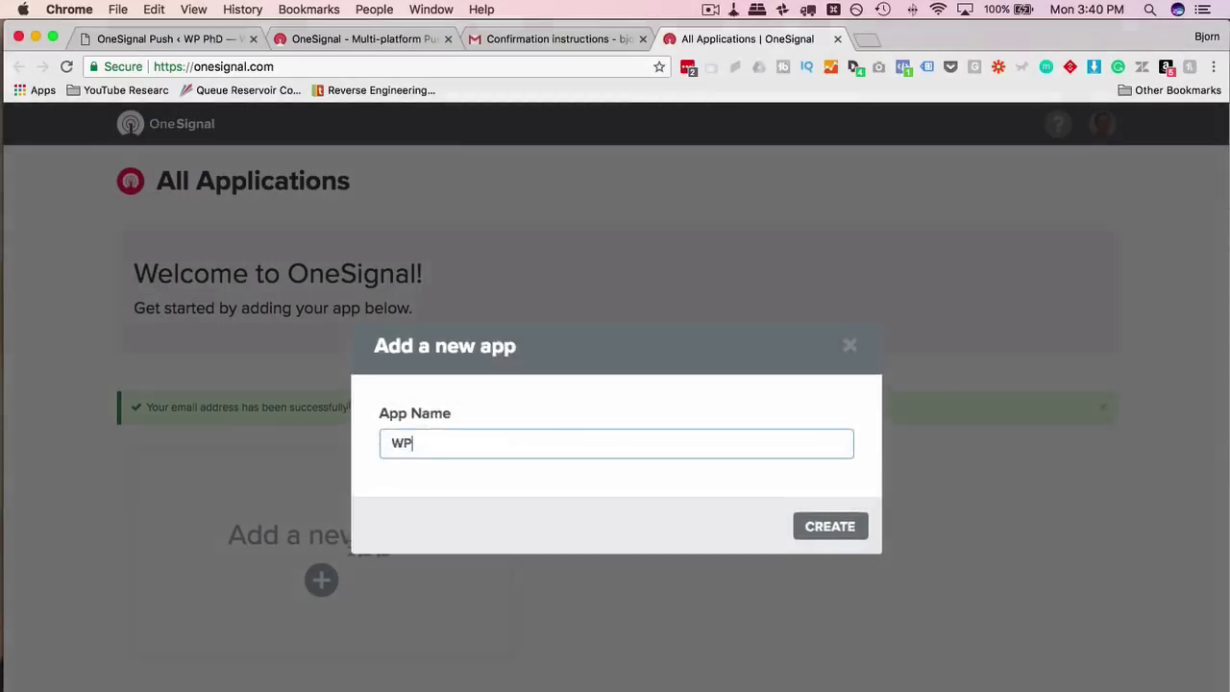
click(813, 518)
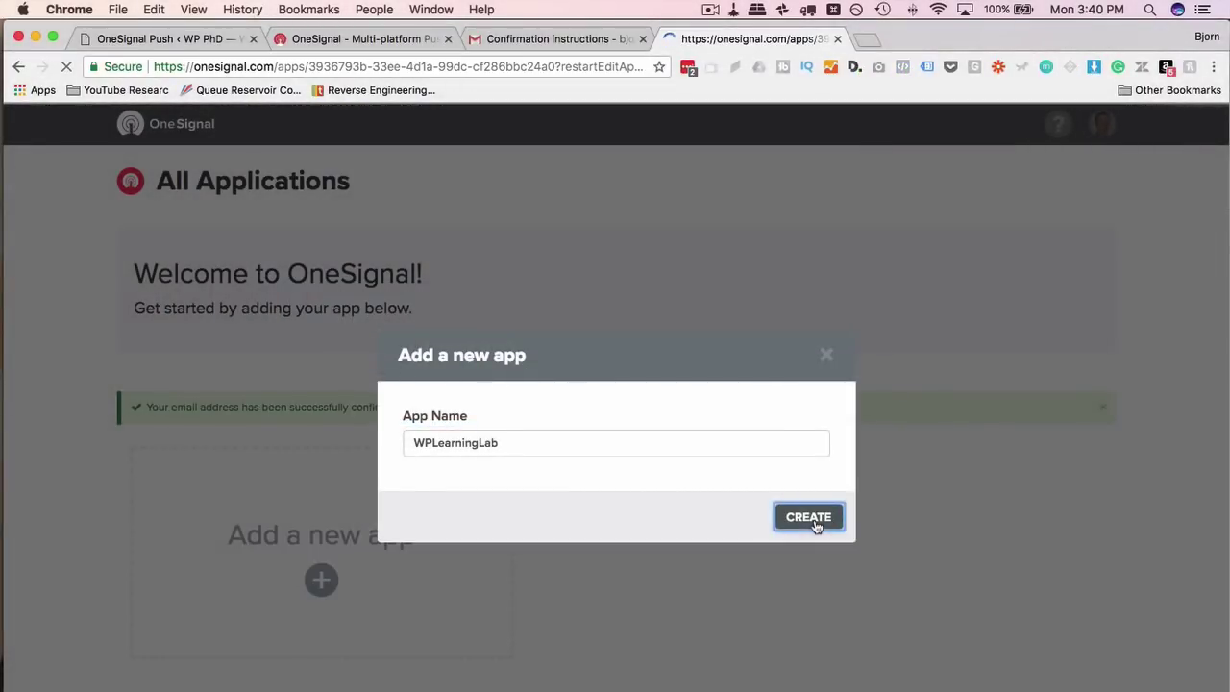
Choose Web Push as the app's platform.
scroll(325, 458, down, 3)
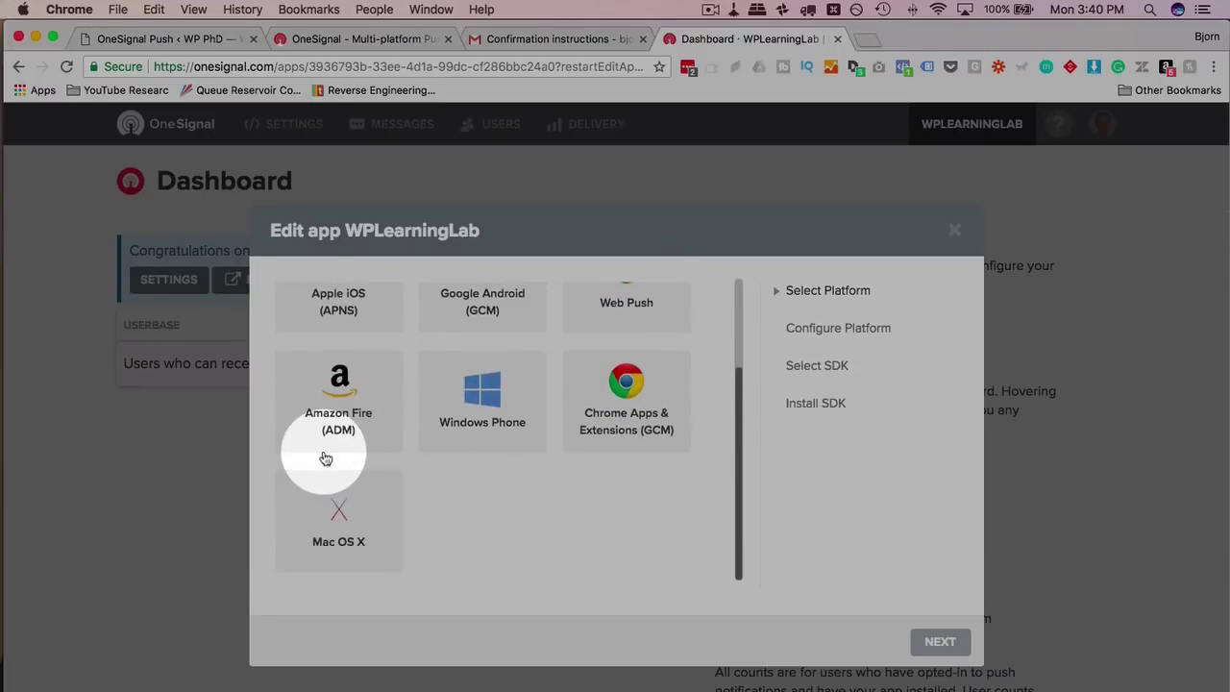
scroll(326, 458, up, 3)
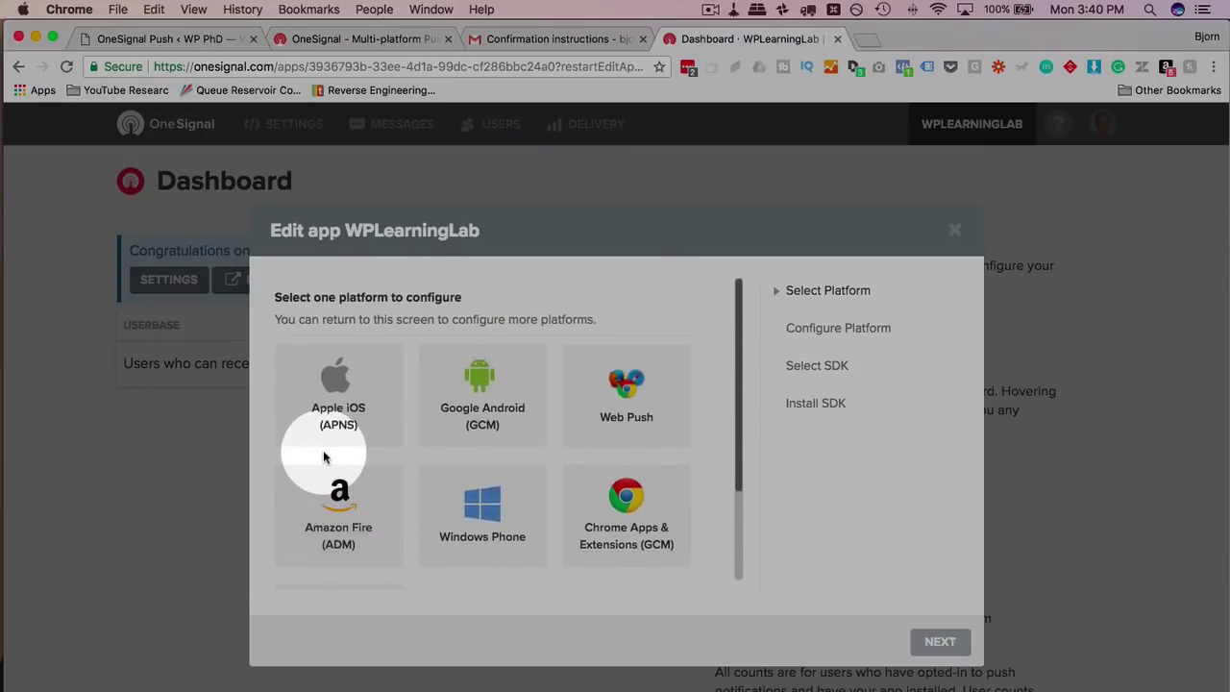
click(627, 395)
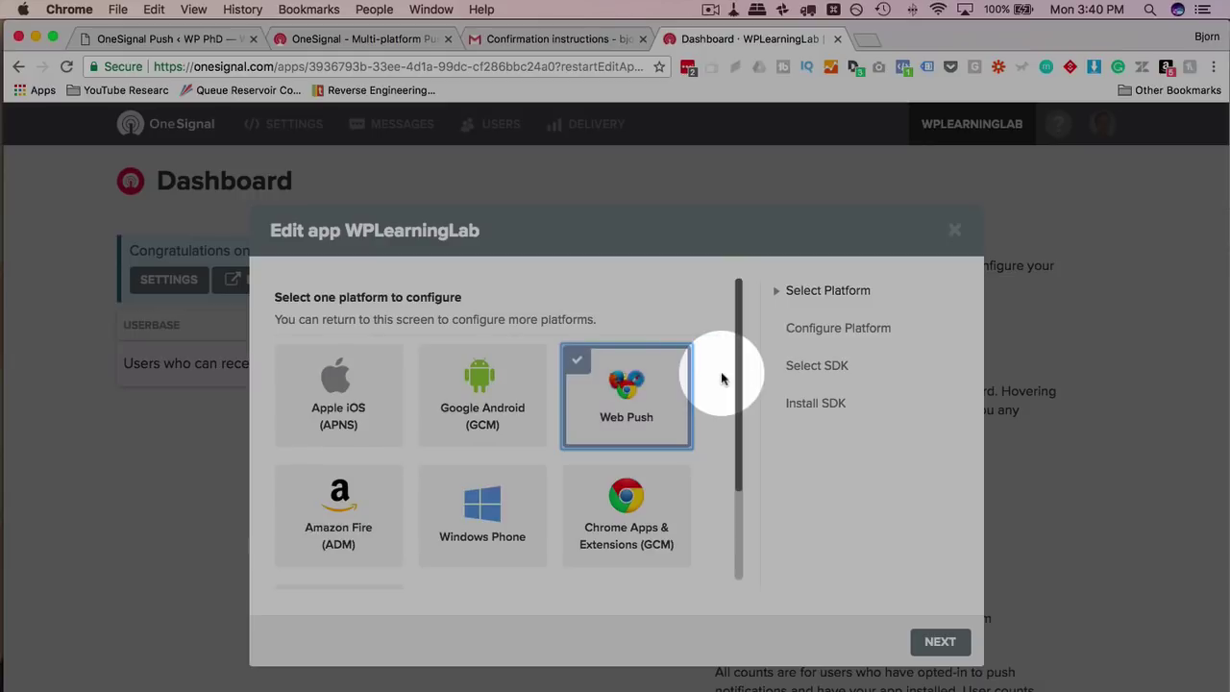
click(940, 641)
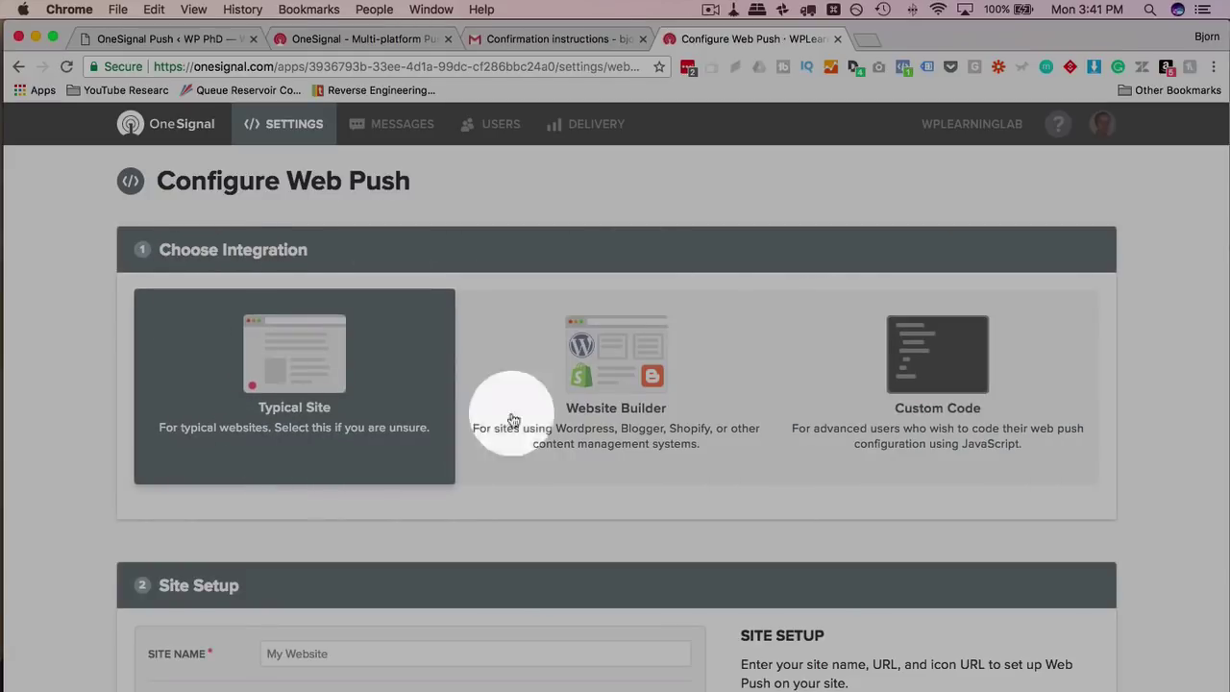
Pick Website Builder as the integration type with WordPress as the CMS.
click(583, 382)
scroll(366, 439, down, 1)
scroll(366, 439, down, 2)
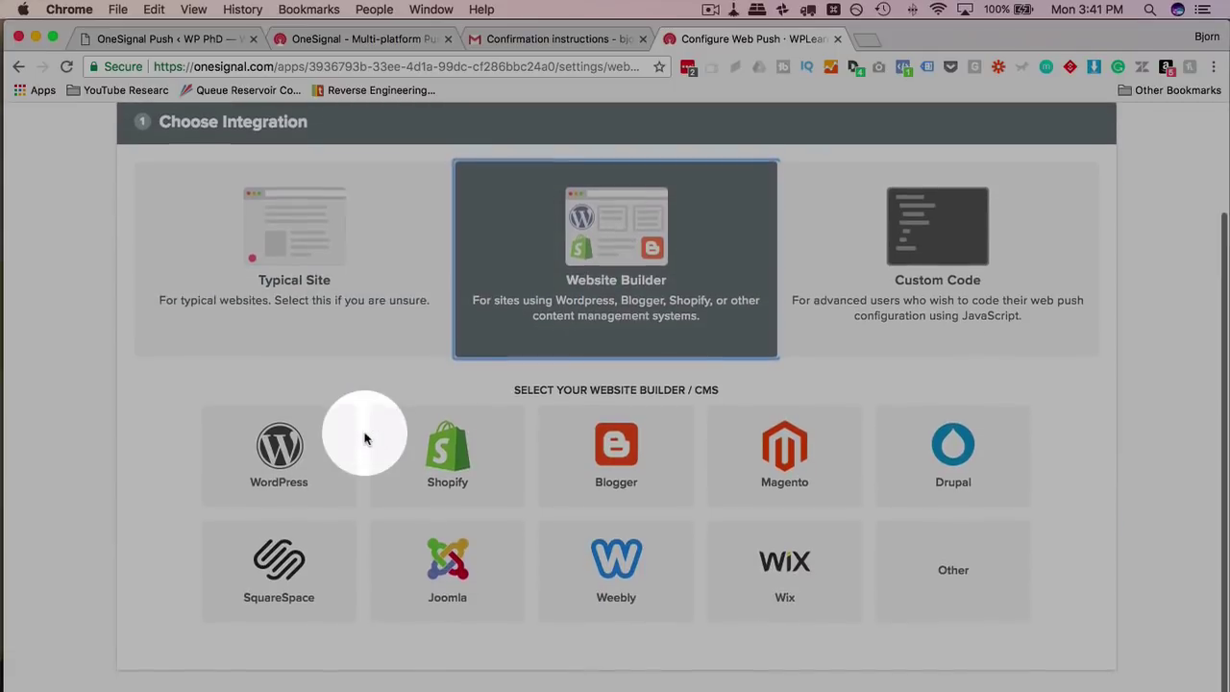
click(259, 477)
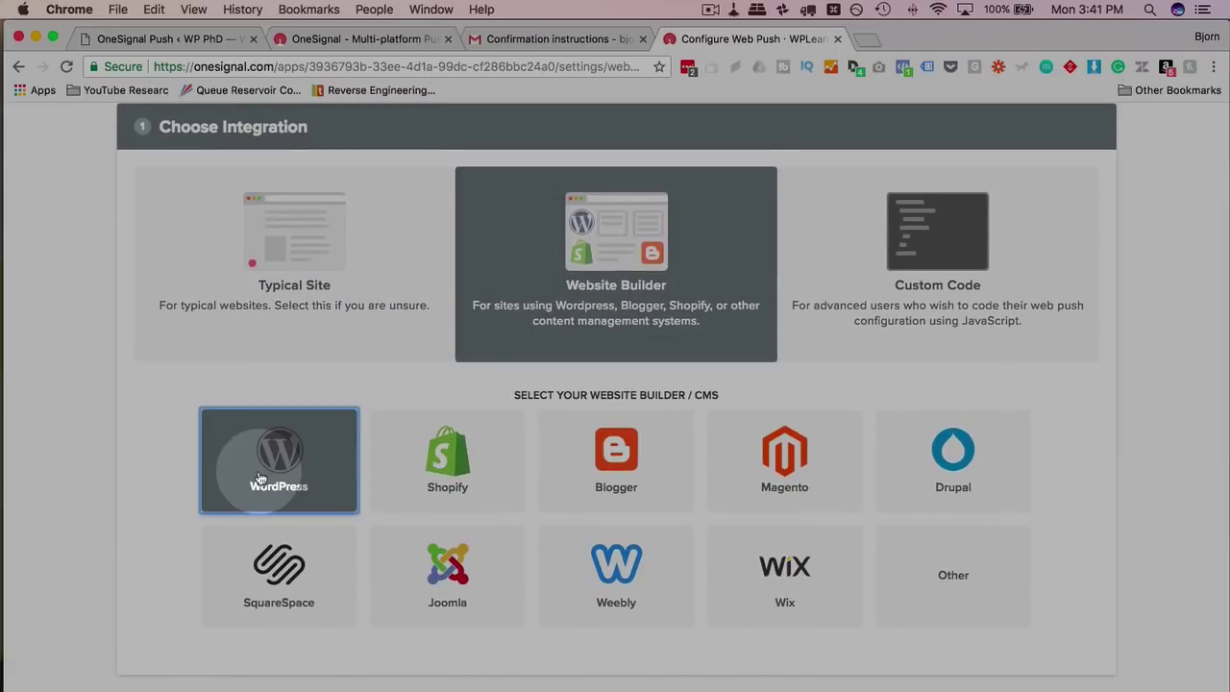
scroll(143, 513, down, 5)
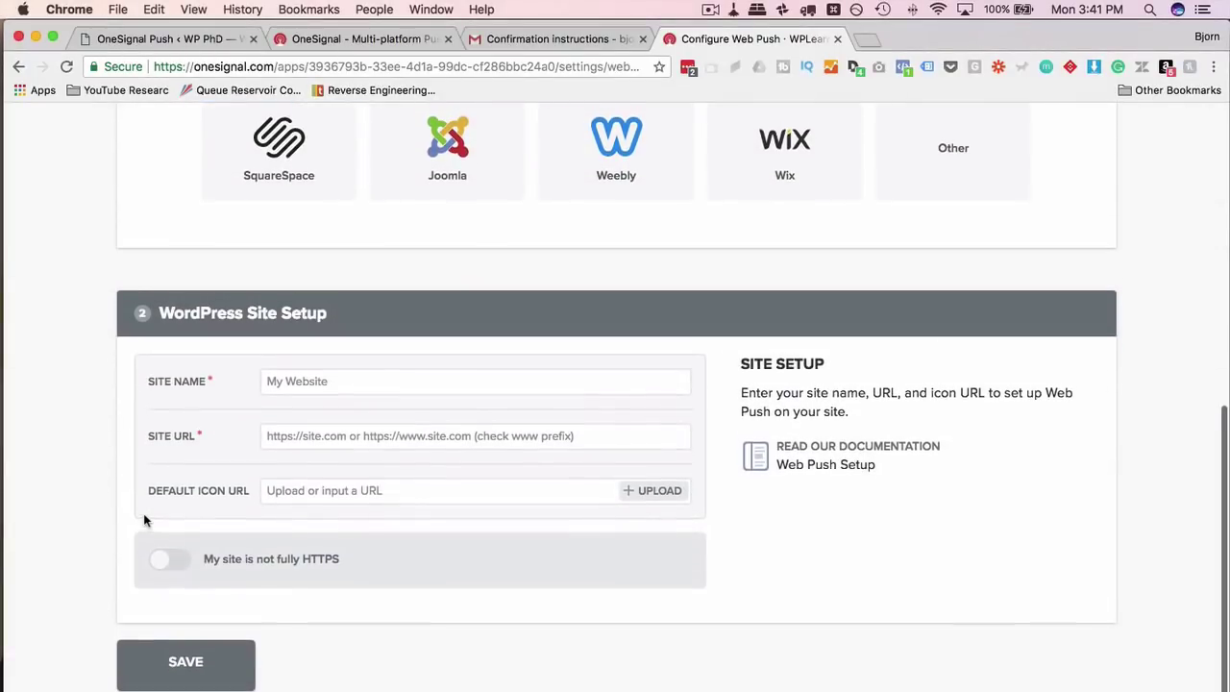
click(291, 380)
text(WP)
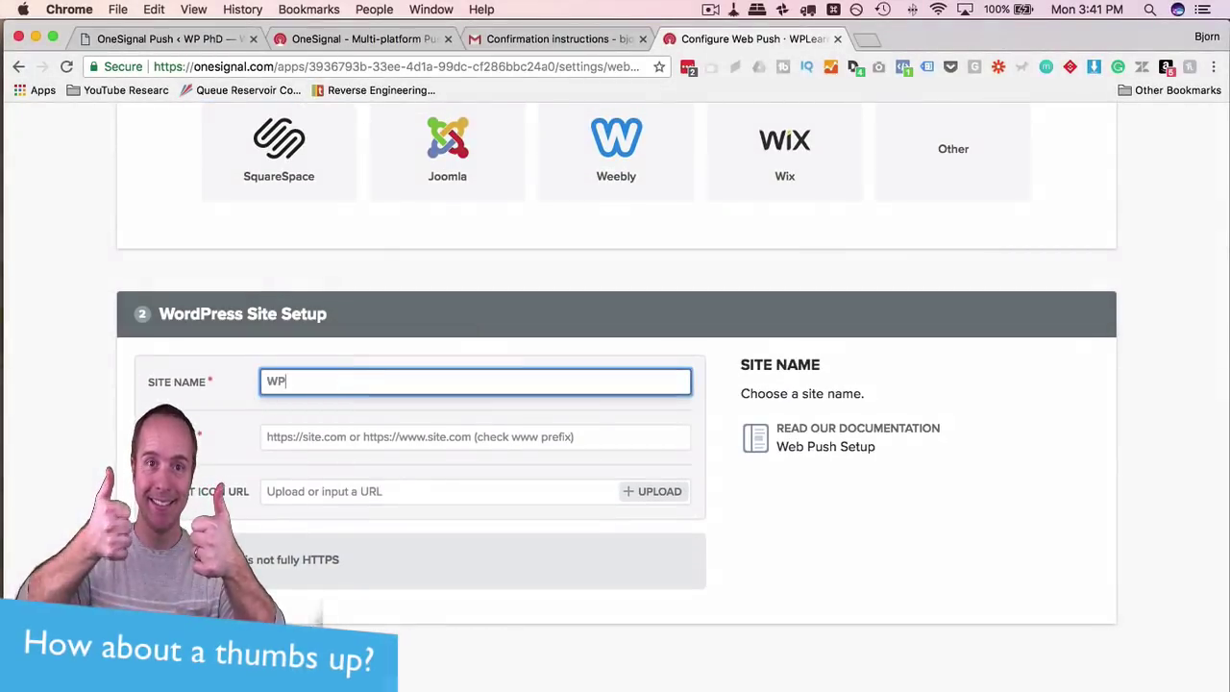
text(LearningLab)
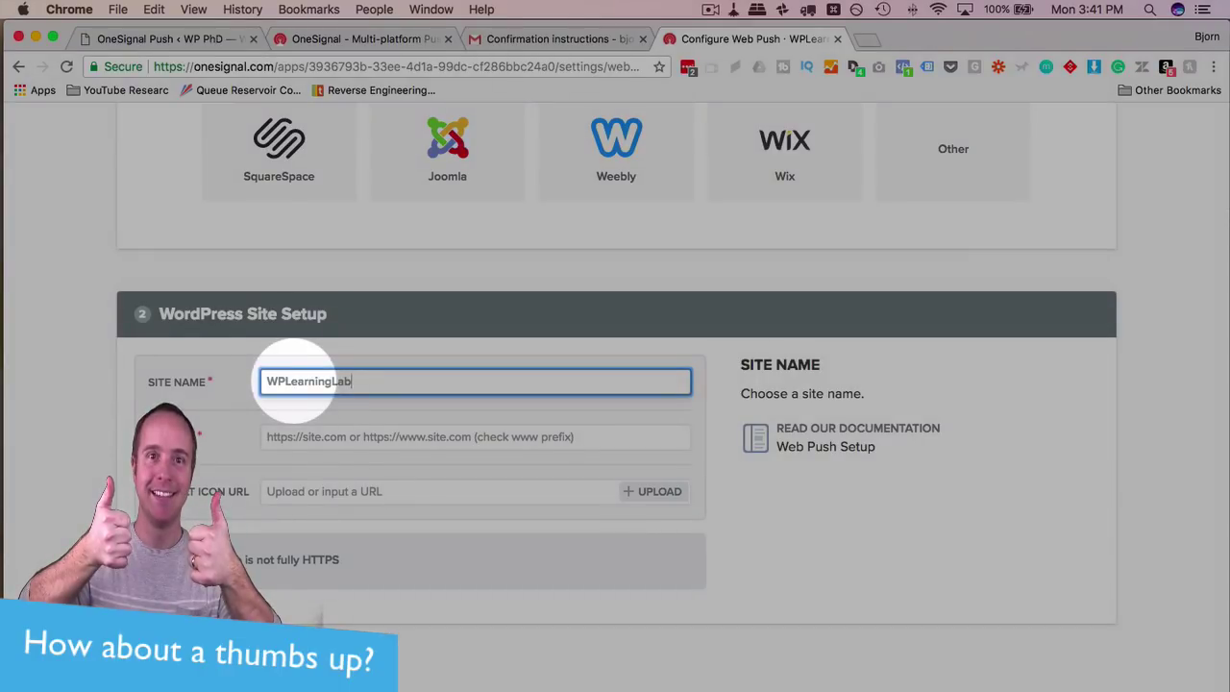
click(335, 437)
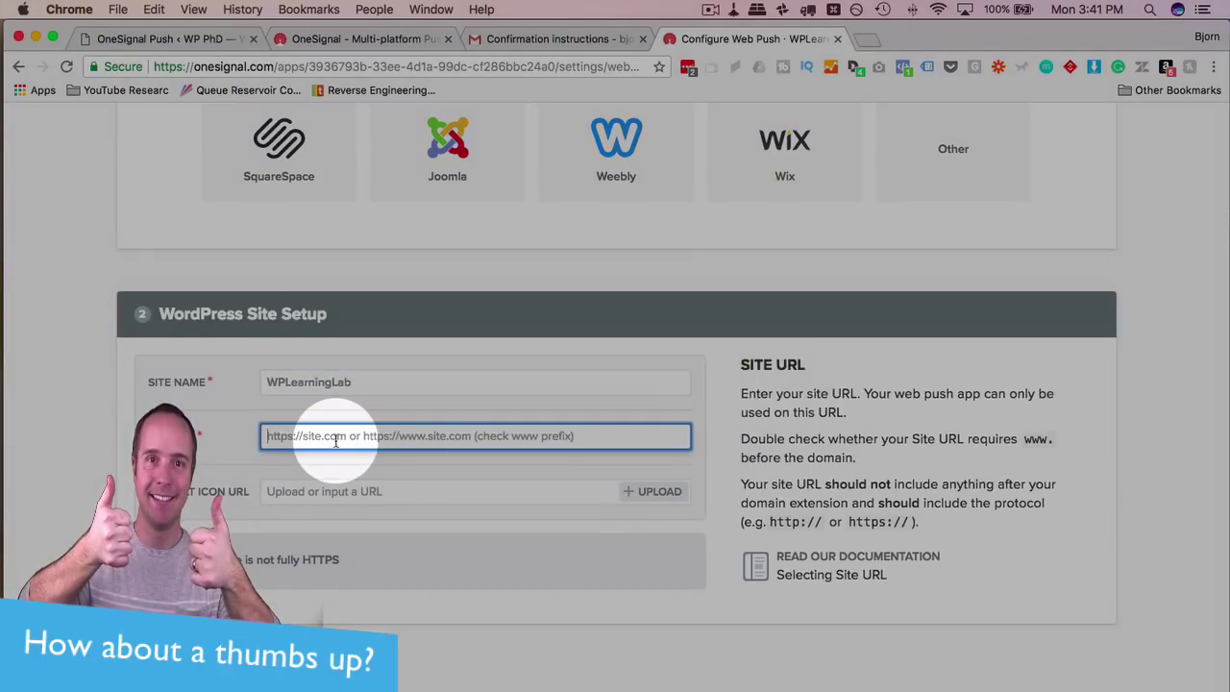
text(http)
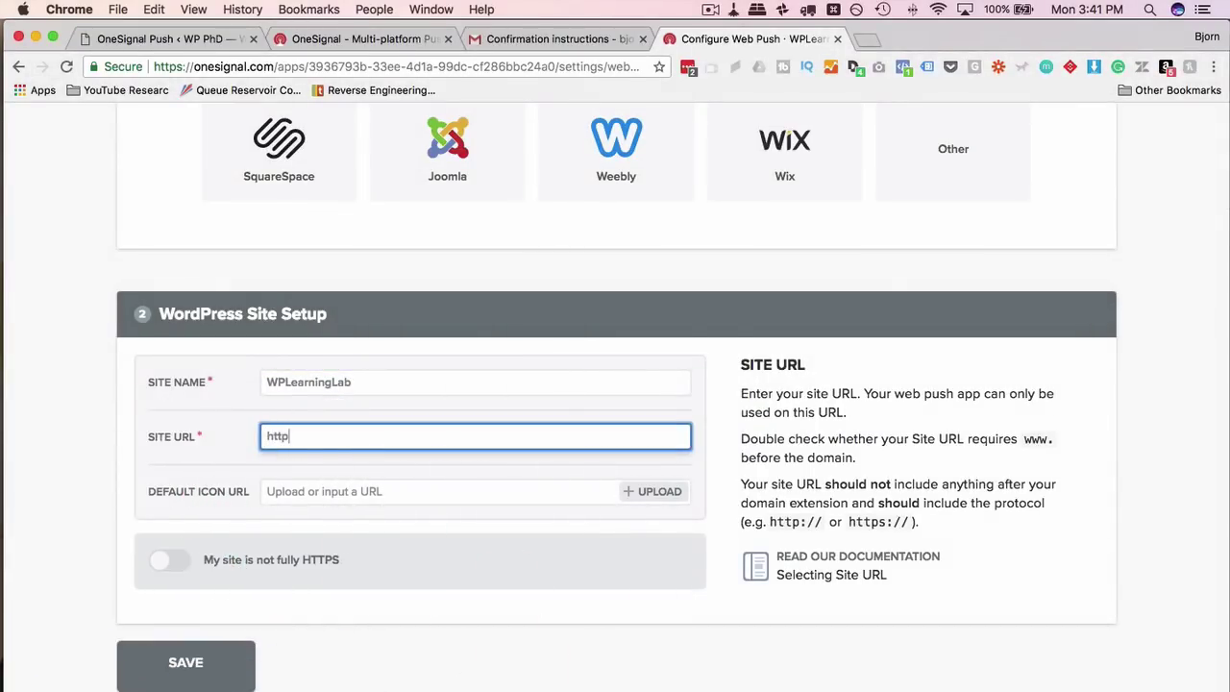
text(://wp-phd.com)
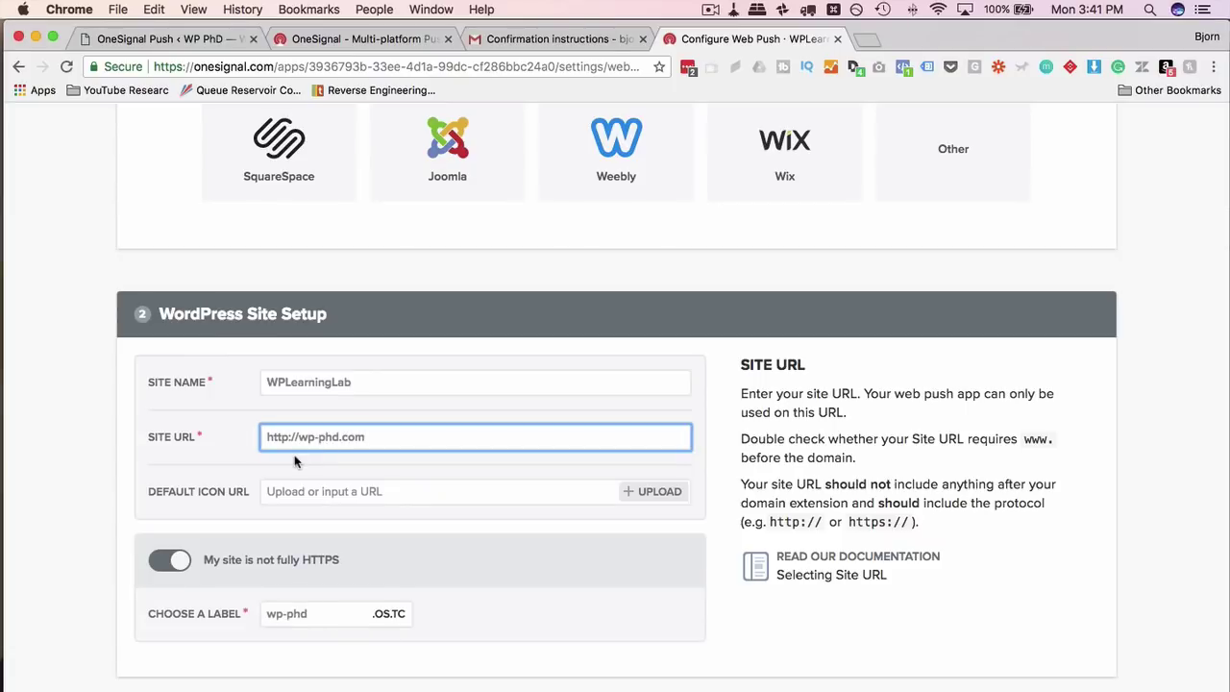
scroll(364, 436, down, 2)
click(365, 437)
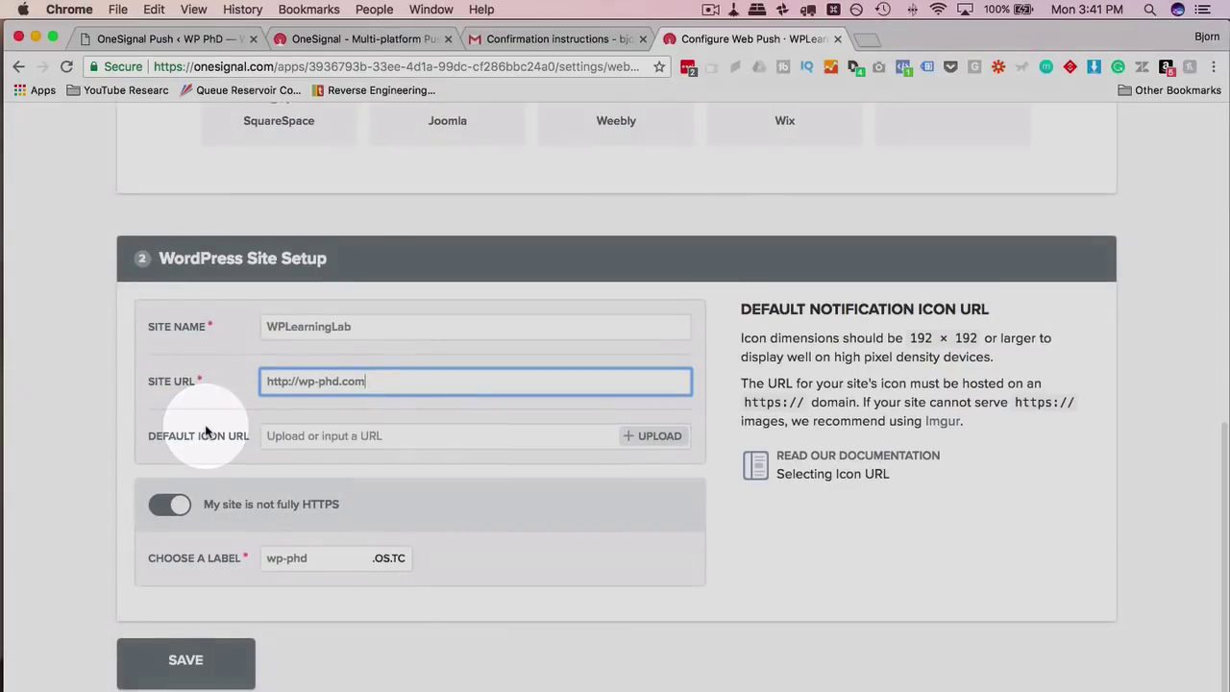
mouse_move(154, 505)
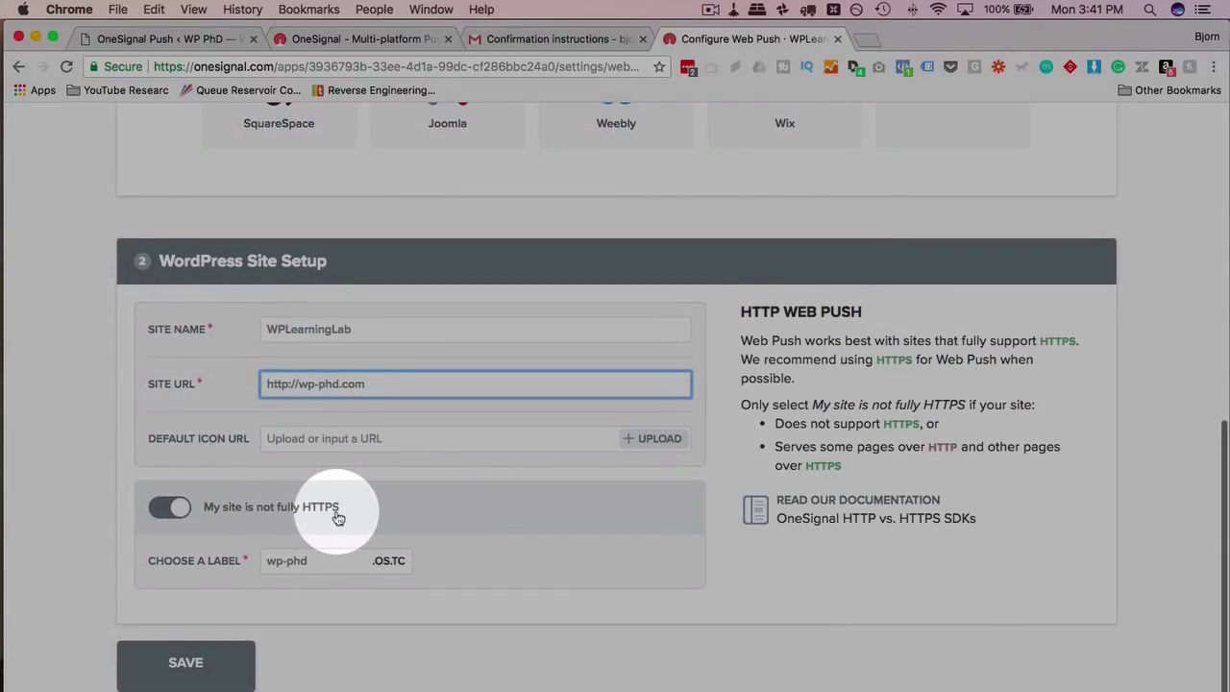
mouse_move(290, 565)
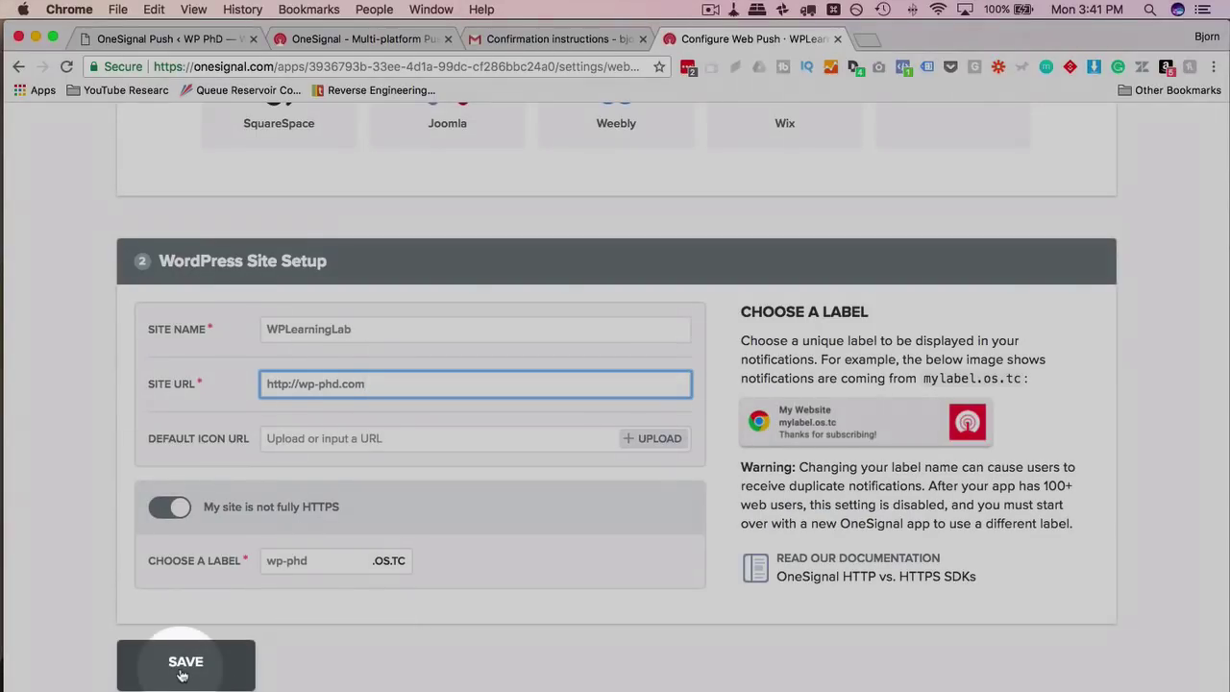
Save the WordPress site setup and highlight the instructions about copying the App ID and API key.
click(183, 672)
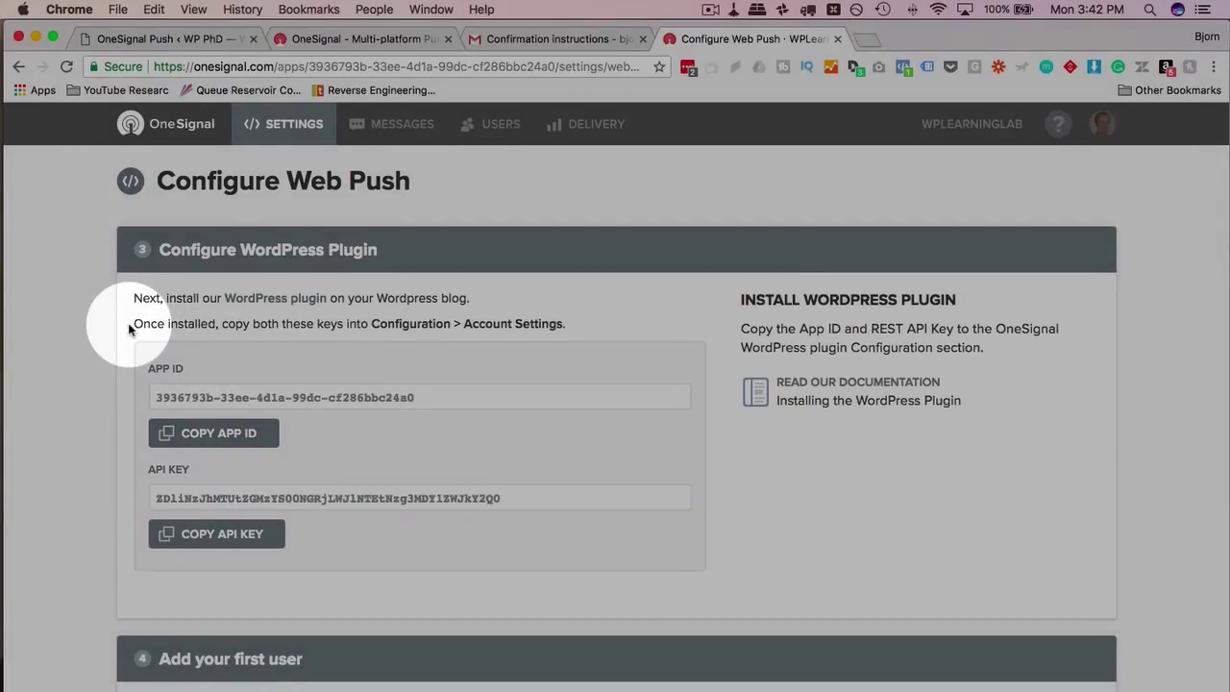
drag(135, 326, 255, 323)
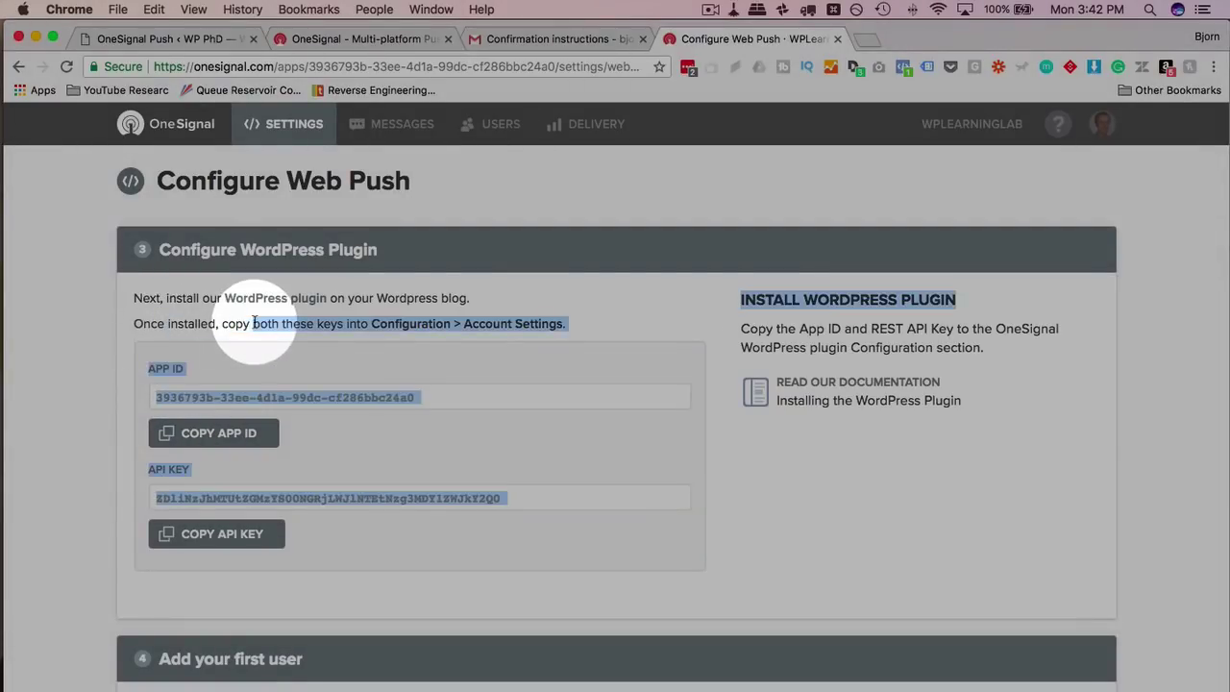
click(169, 323)
drag(158, 322, 531, 327)
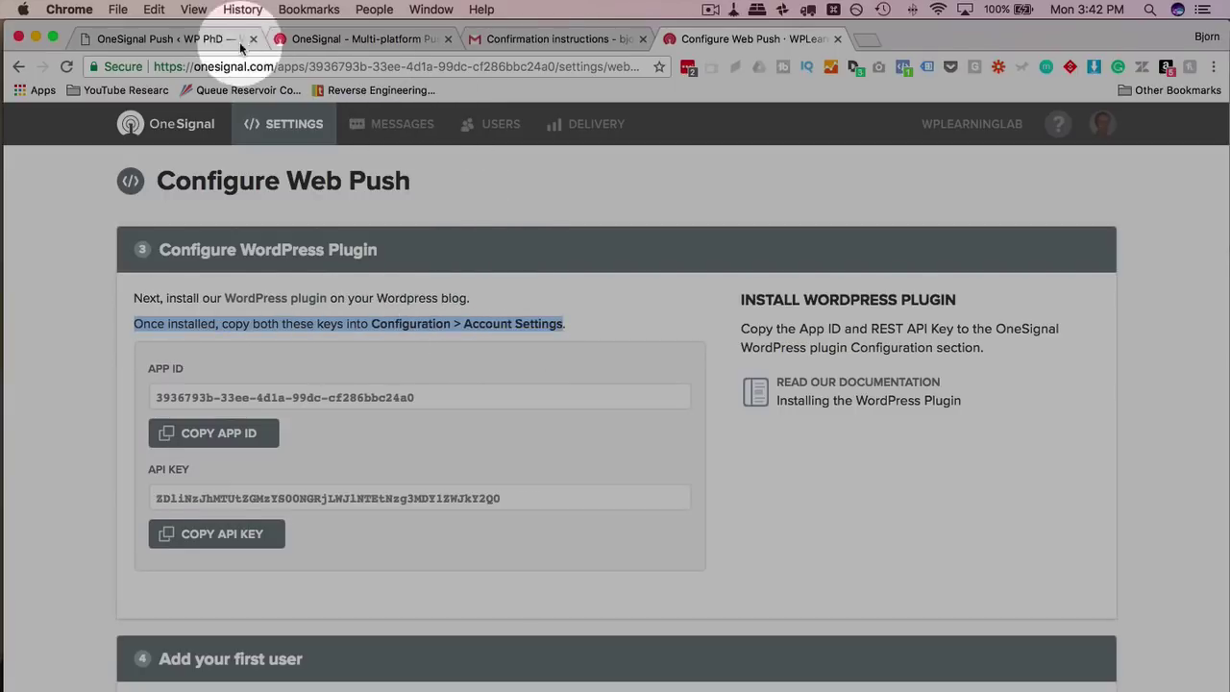
click(195, 38)
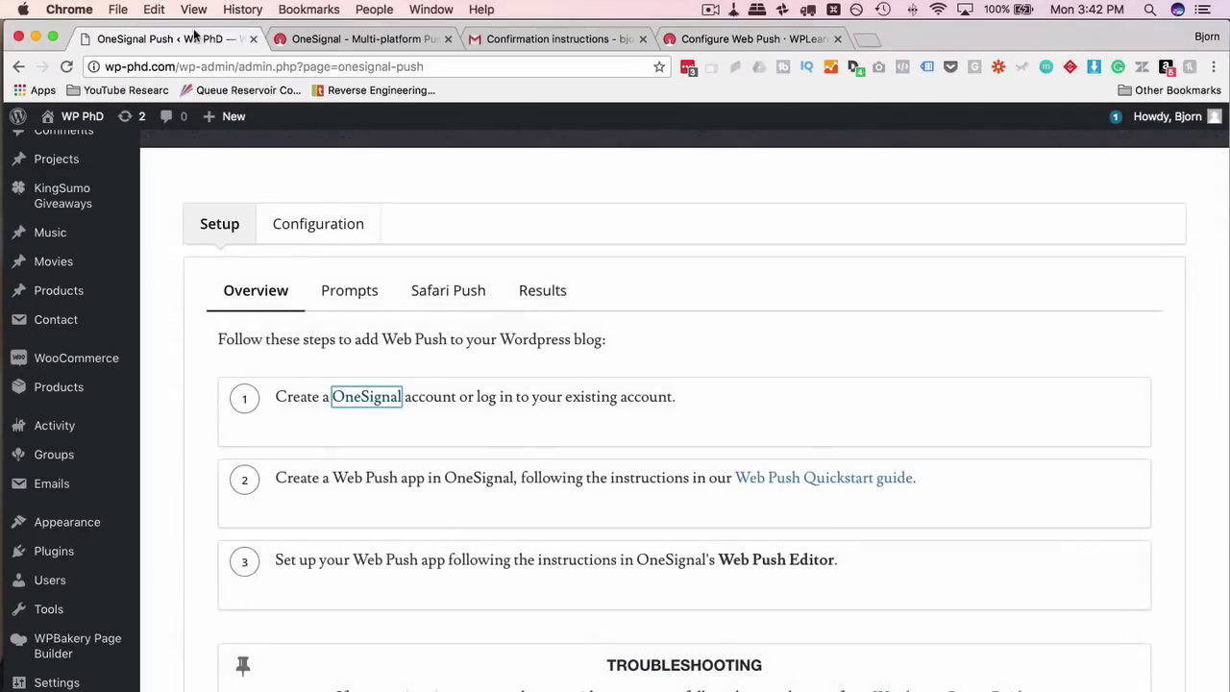
Copy the OneSignal App ID into the App ID field of the plugin's Configuration settings.
click(334, 231)
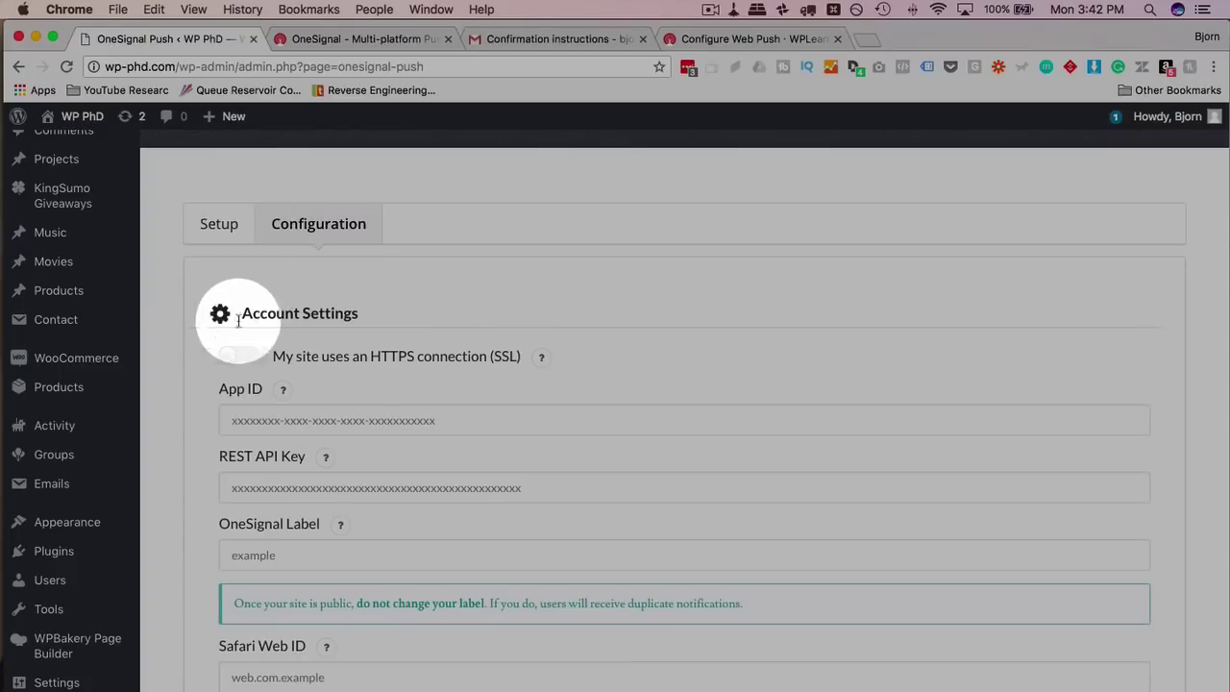
scroll(200, 359, down, 2)
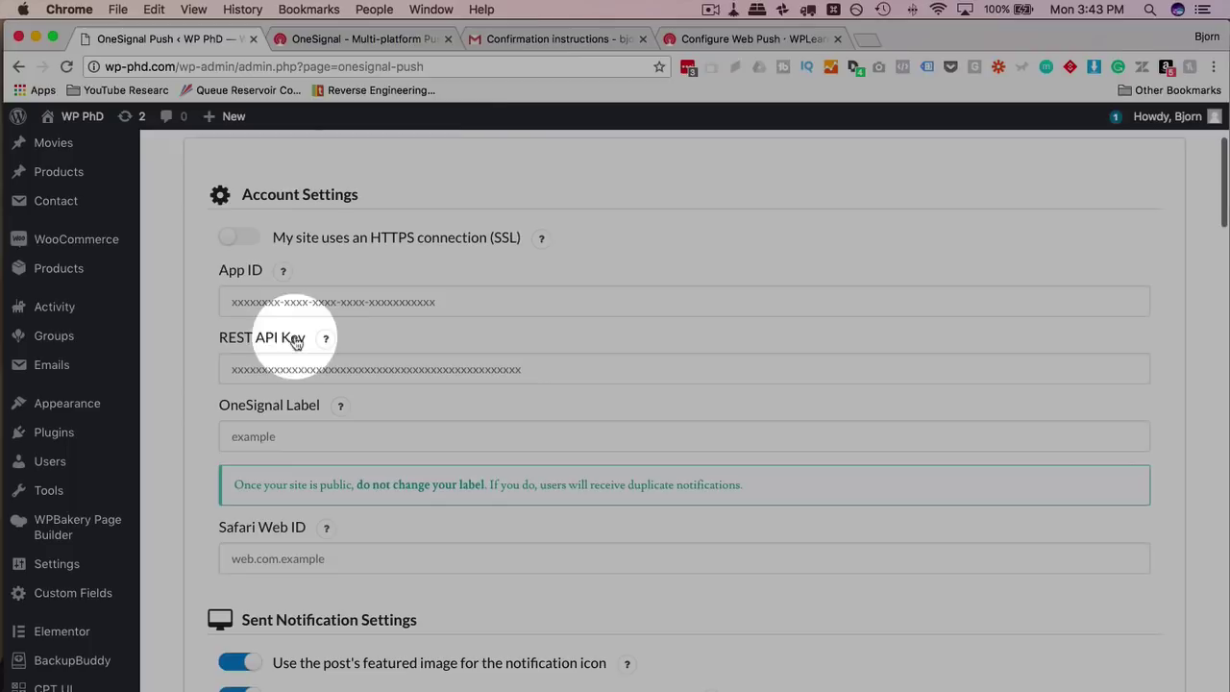
click(727, 40)
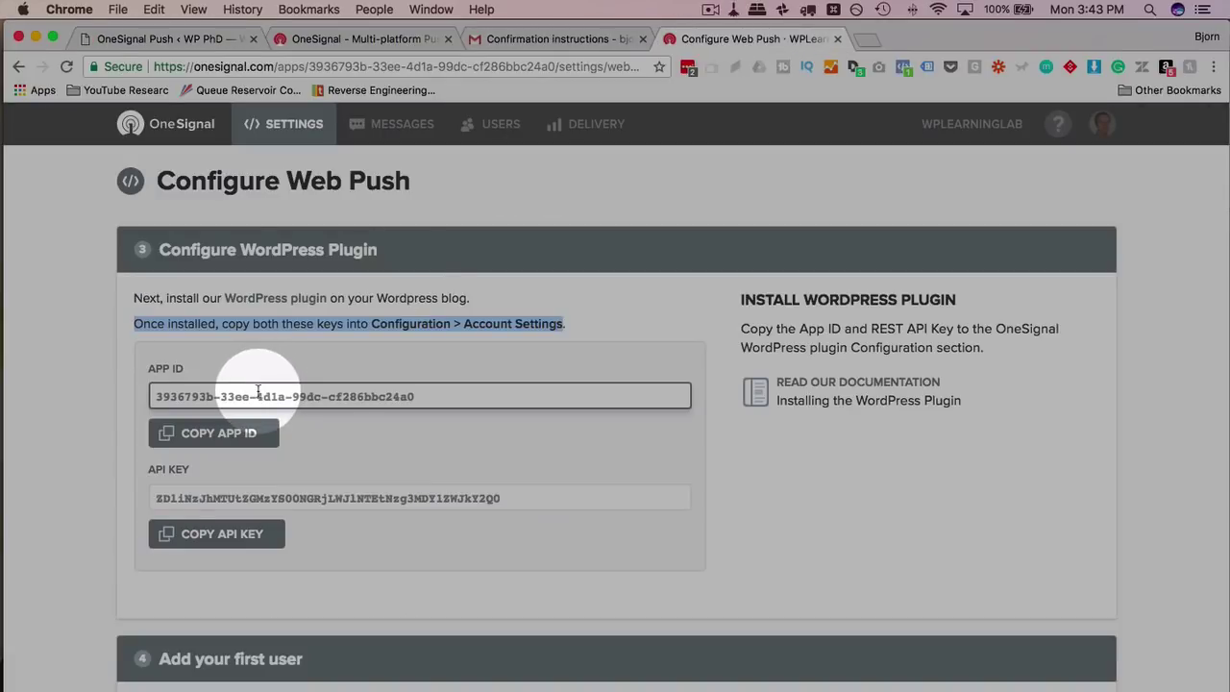
double_click(270, 397)
click(237, 439)
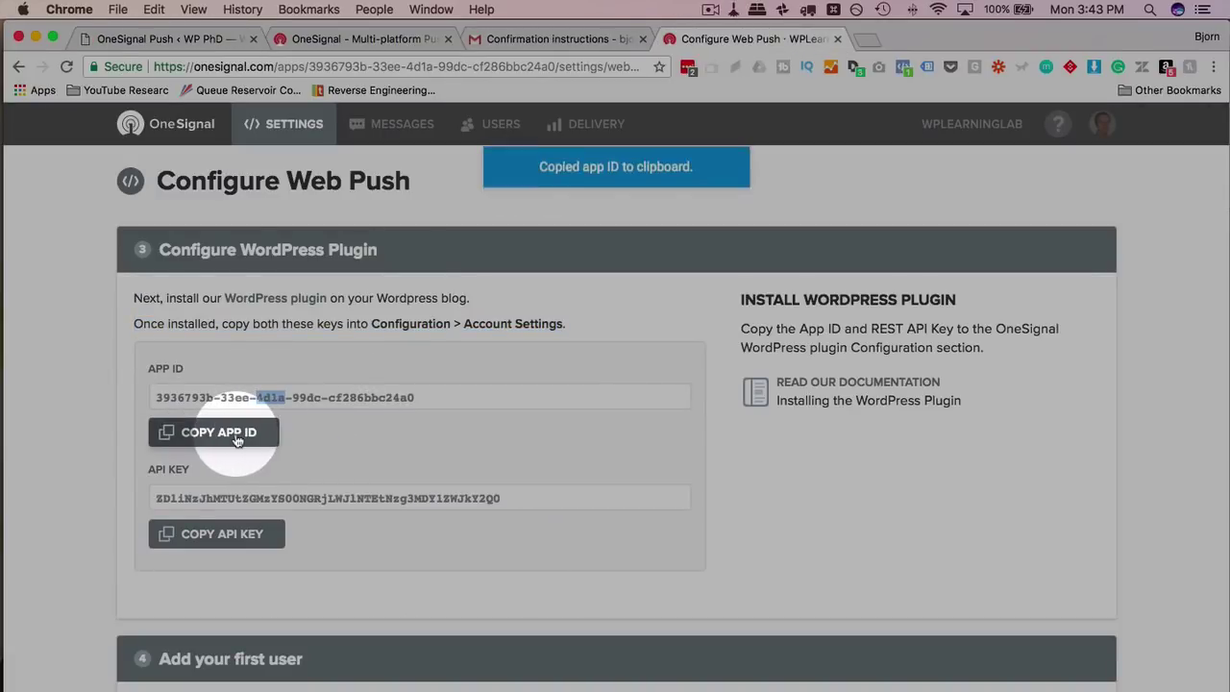
click(211, 42)
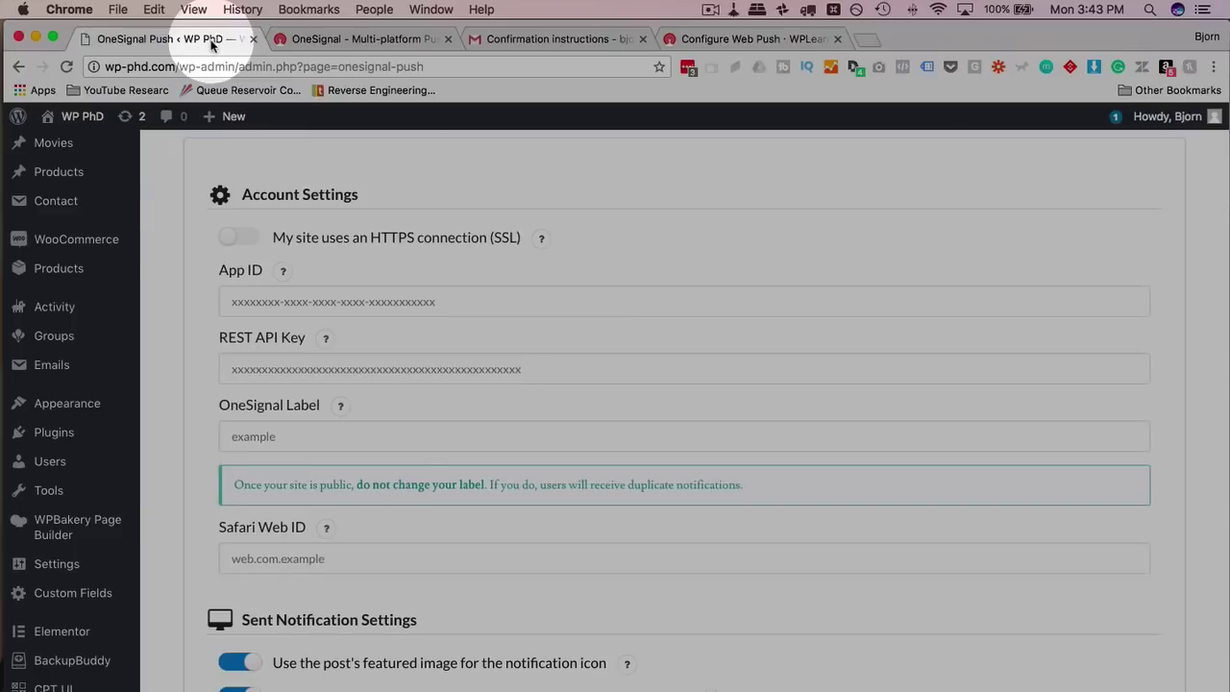
click(296, 301)
right_click(296, 305)
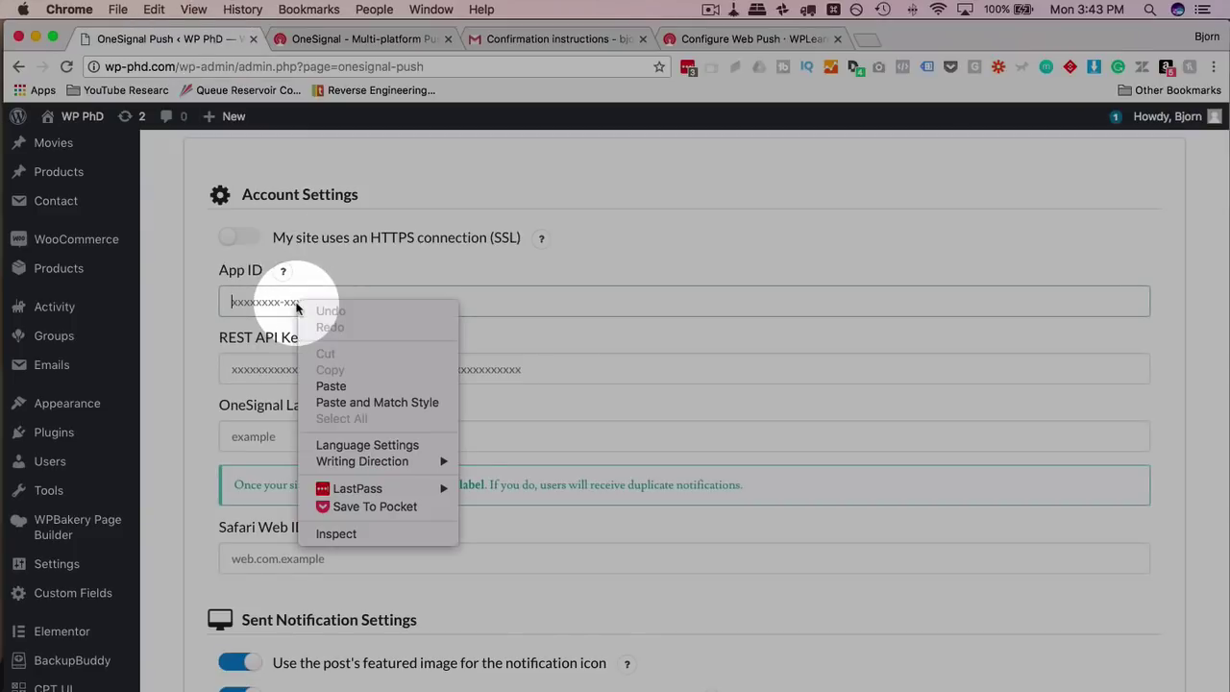
click(356, 383)
Copy the OneSignal API key into the REST API Key field.
click(755, 39)
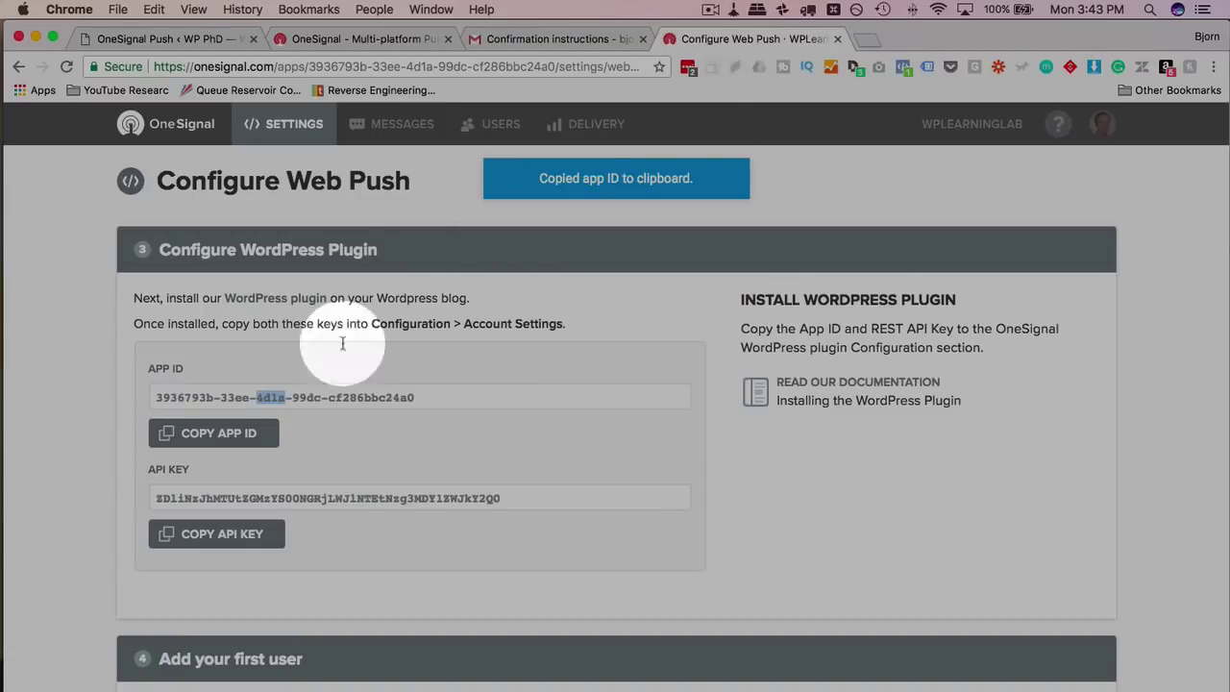
click(231, 533)
click(135, 39)
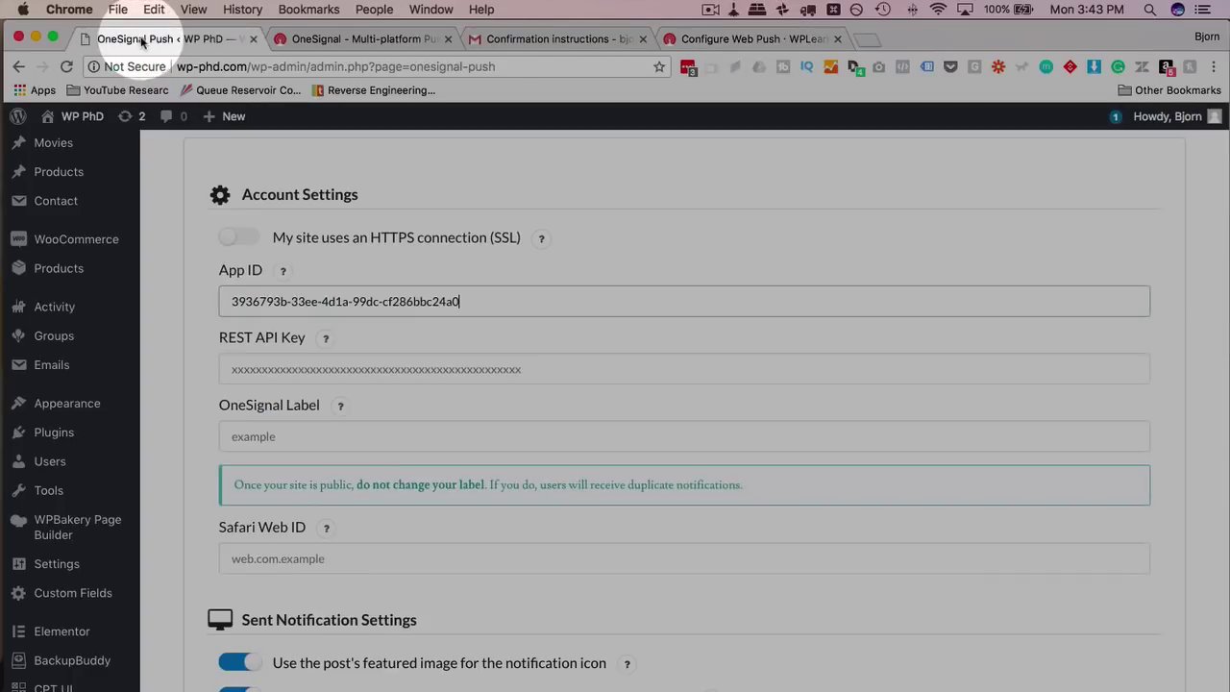
click(300, 368)
right_click(300, 368)
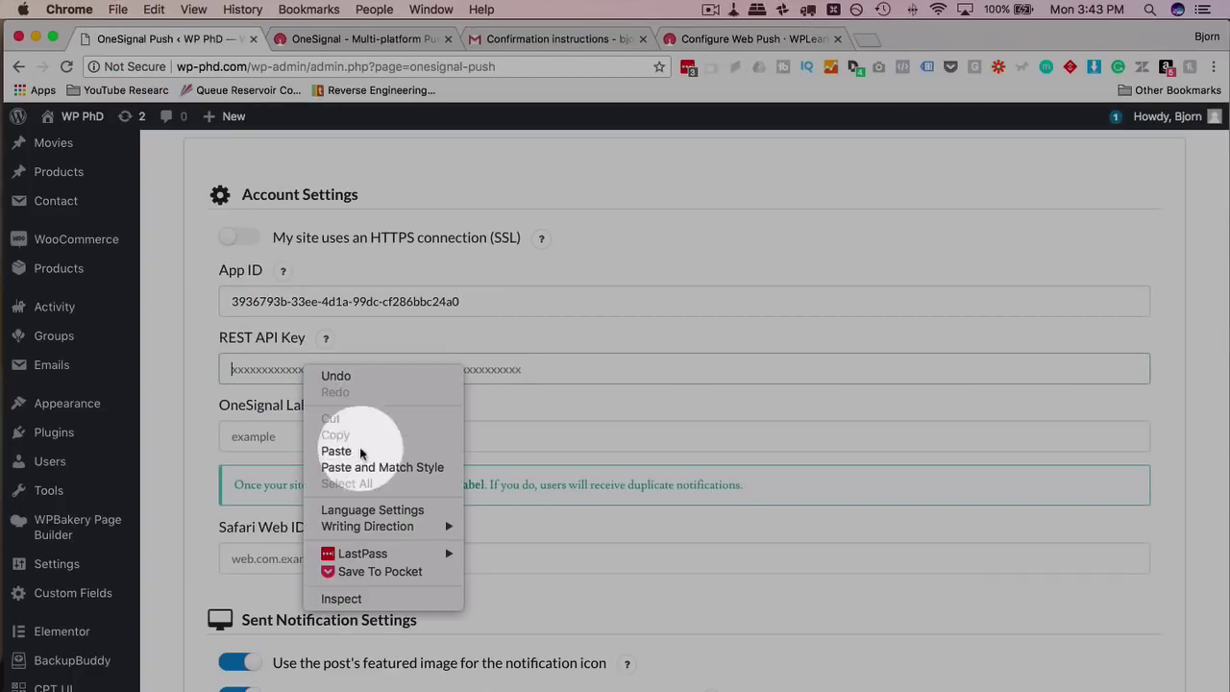
click(371, 449)
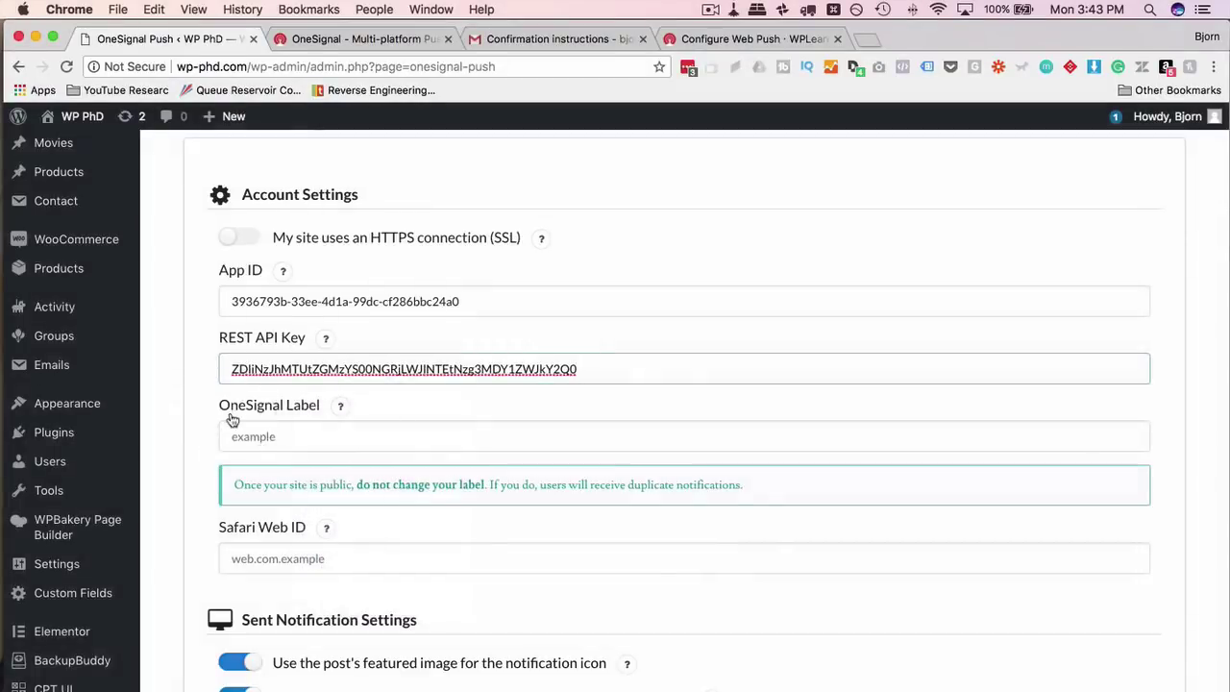
scroll(311, 304, down, 3)
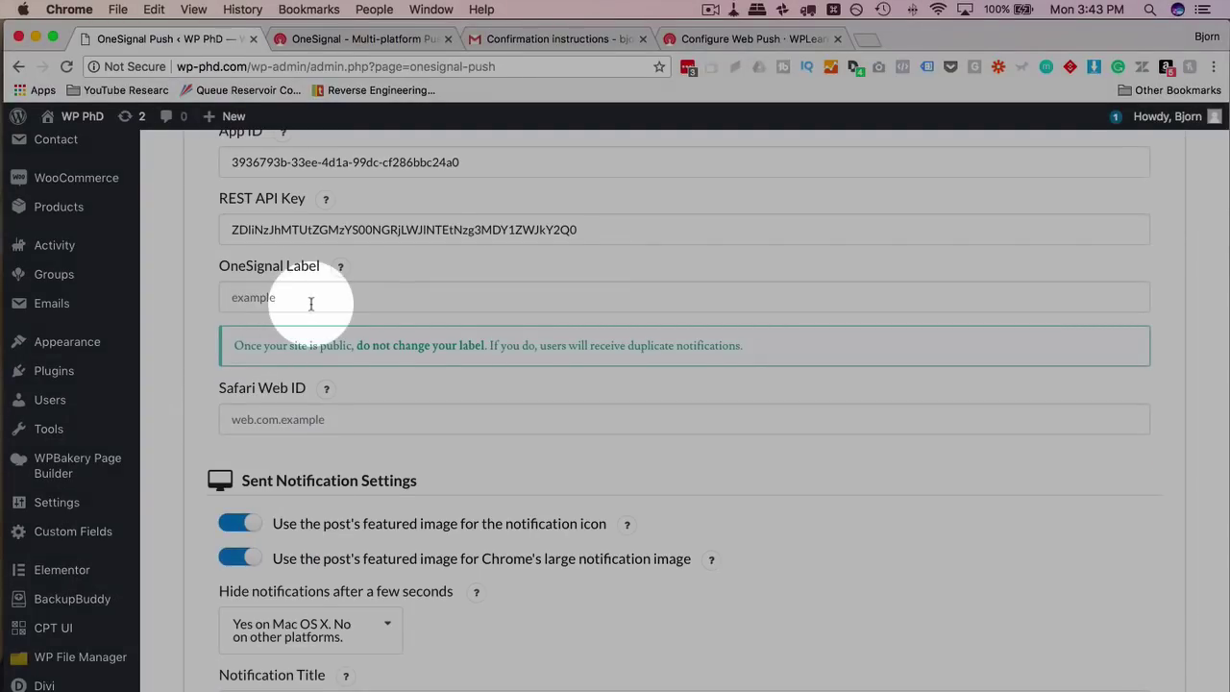
click(311, 304)
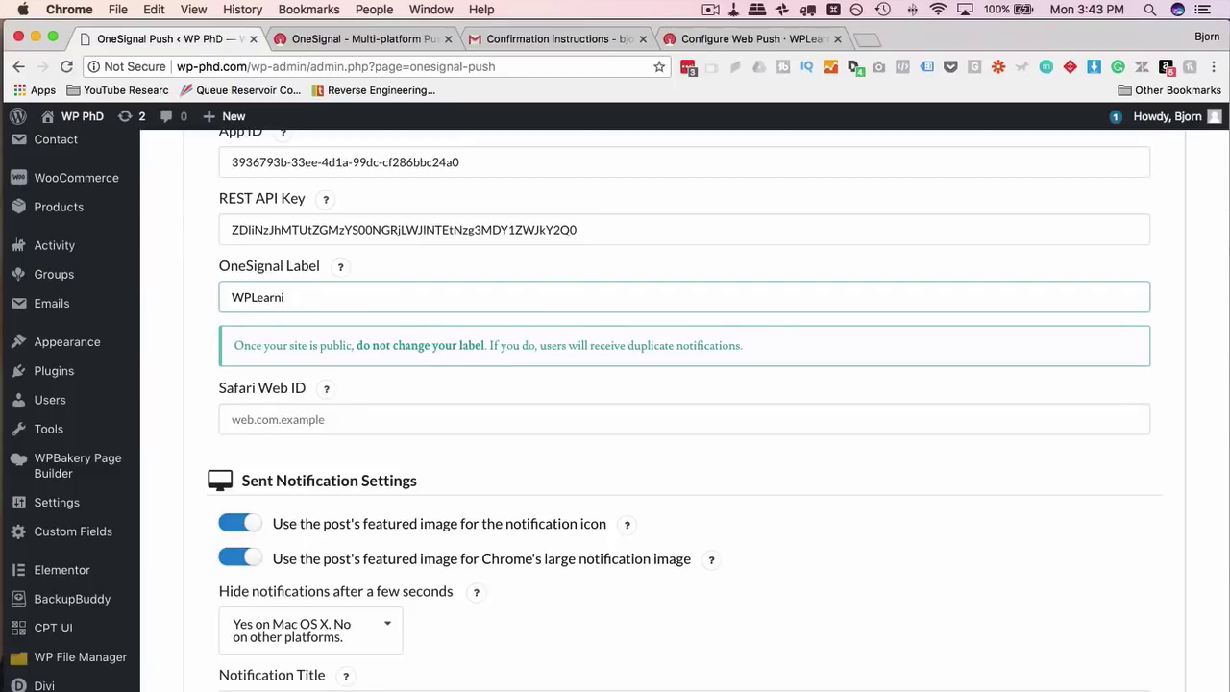
click(205, 320)
click(274, 304)
drag(226, 344, 674, 344)
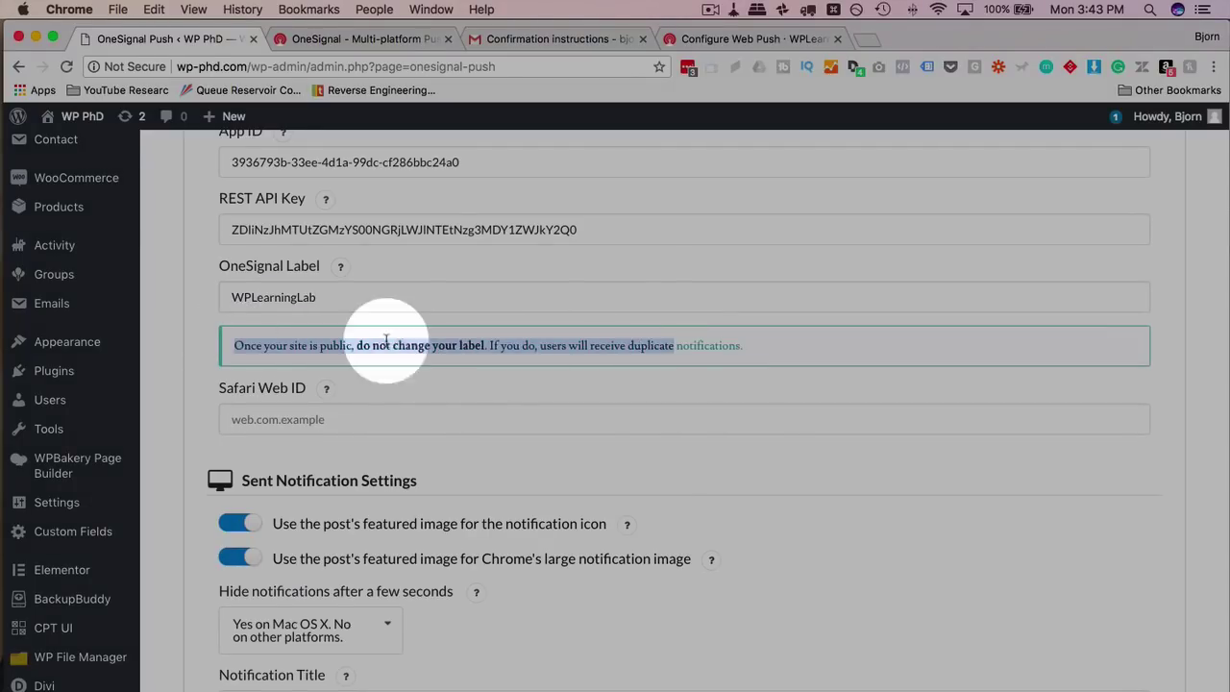
click(317, 336)
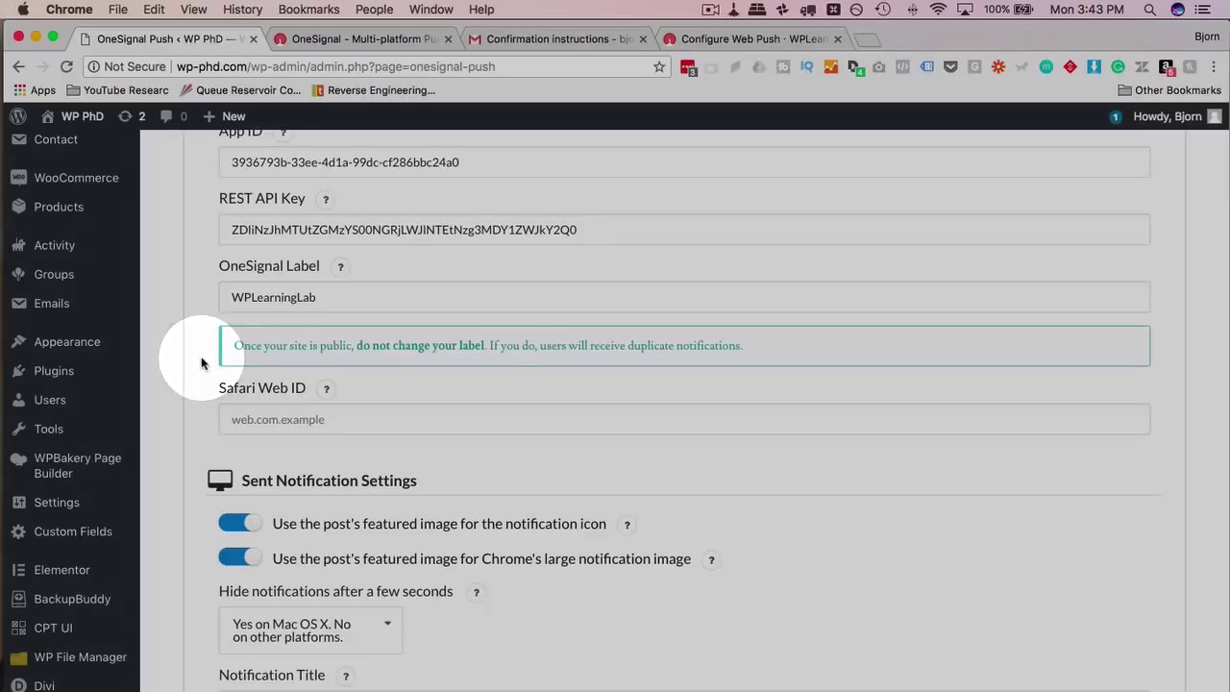
scroll(201, 362, down, 3)
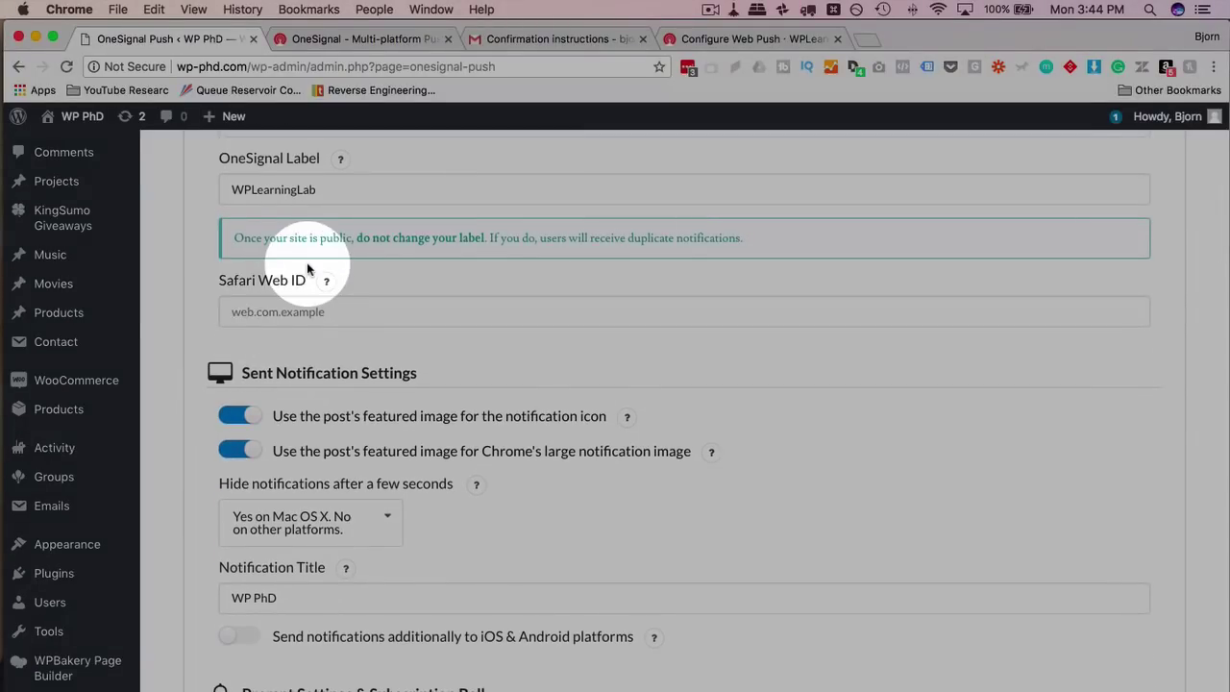
scroll(201, 320, down, 2)
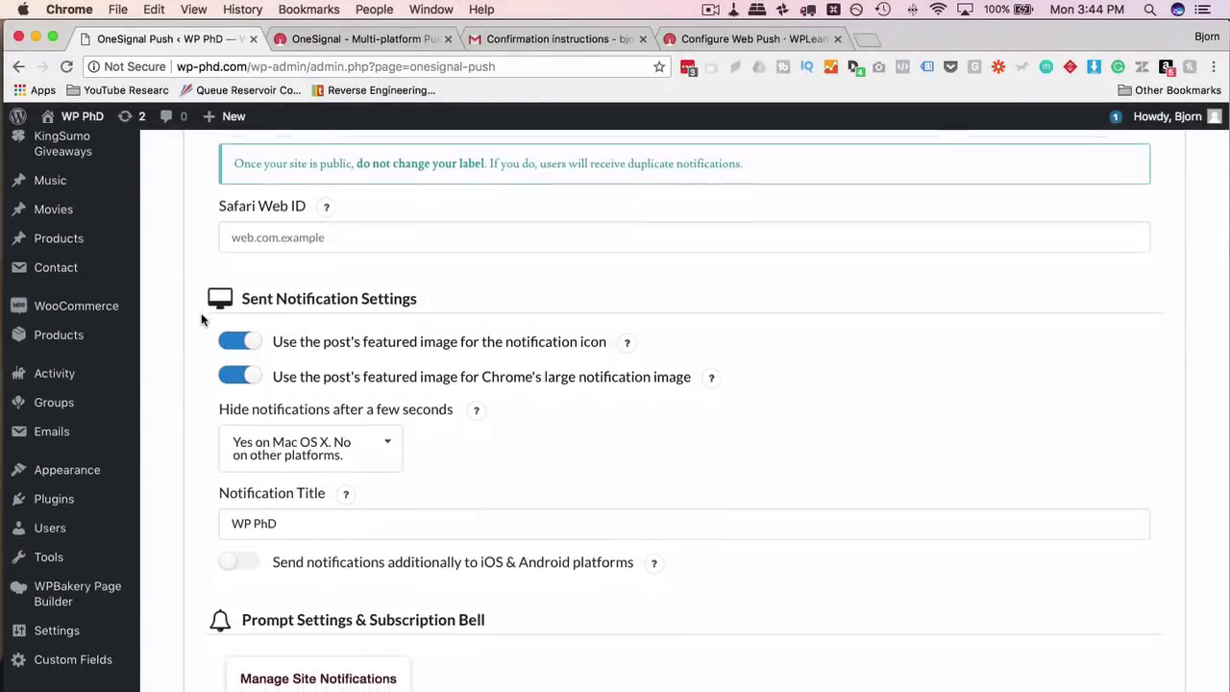
Set 'Hide notifications after a few seconds' to Yes on all platforms.
scroll(200, 320, down, 3)
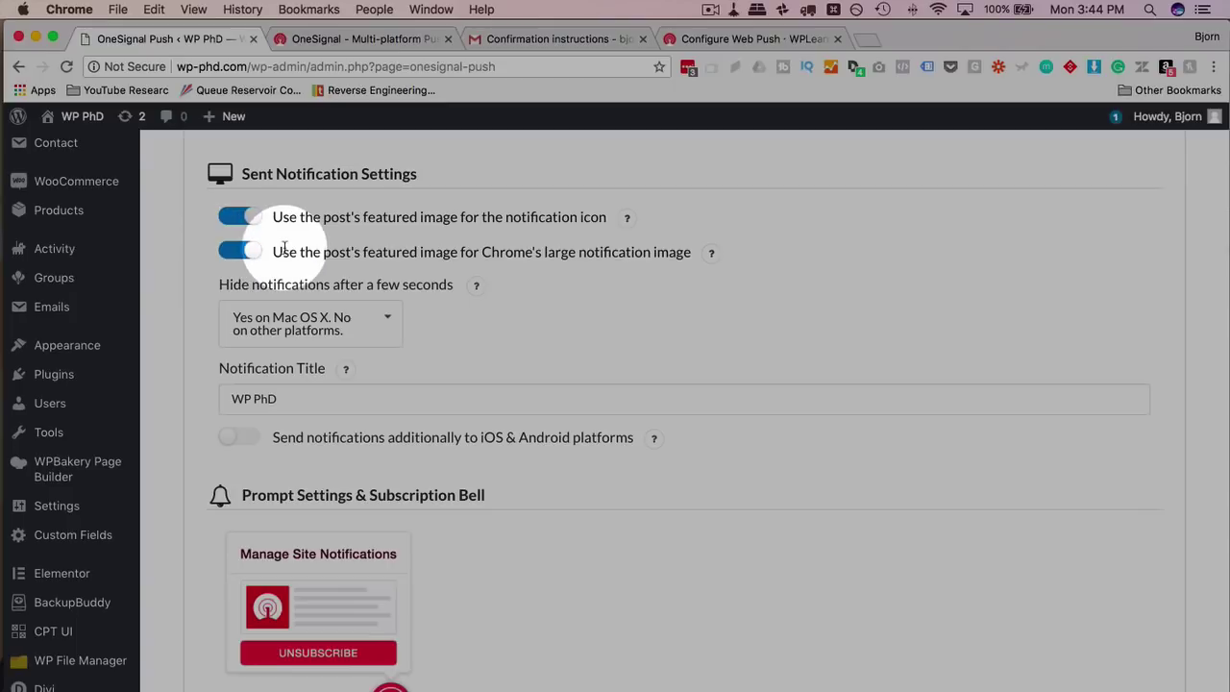
scroll(192, 296, down, 2)
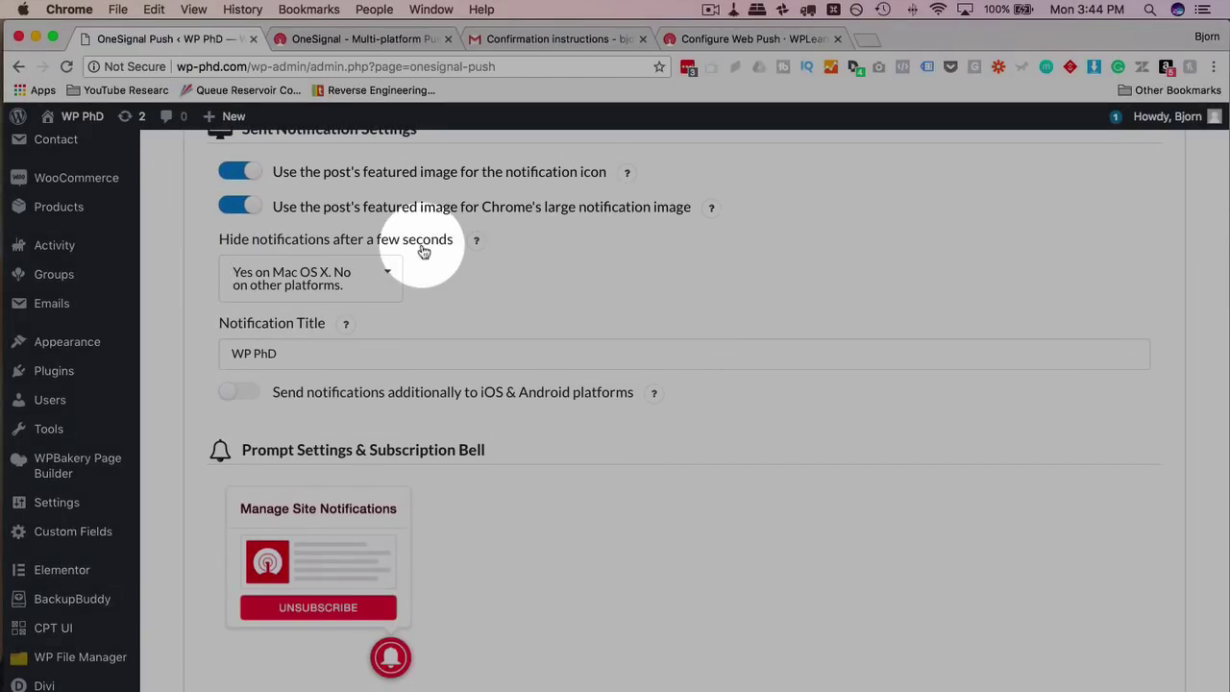
click(381, 275)
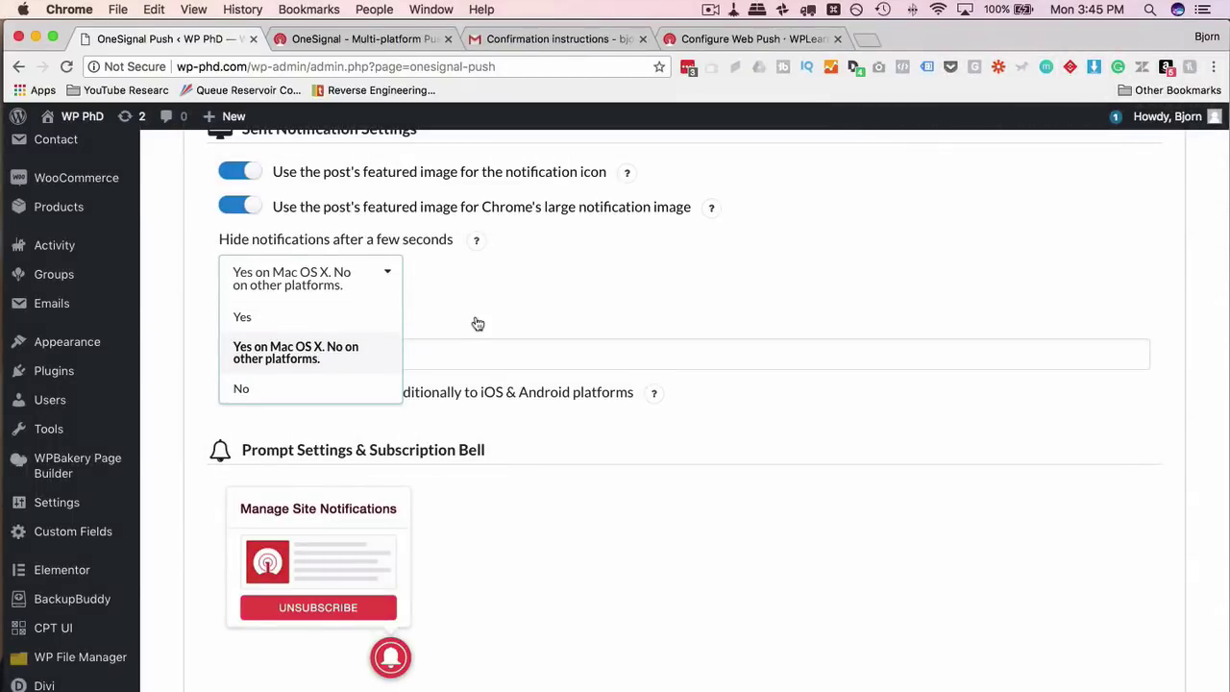
click(245, 316)
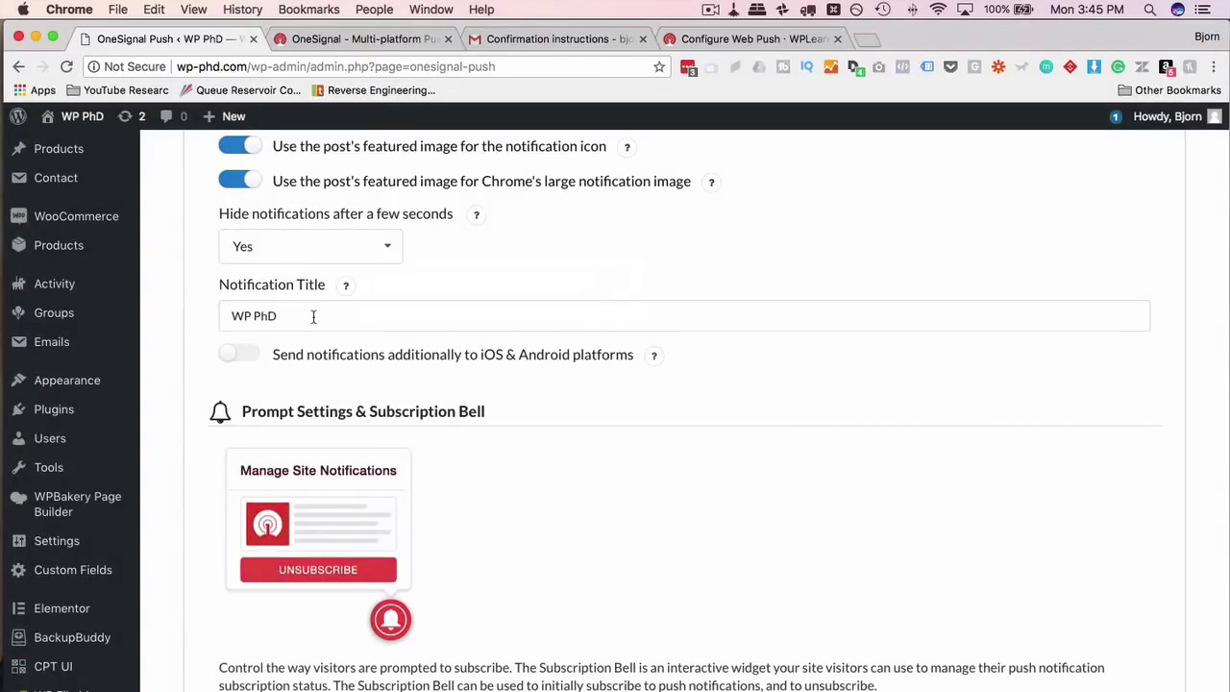
Replace the Notification Title WP PhD with 'Check out my latest post'.
drag(313, 317, 215, 320)
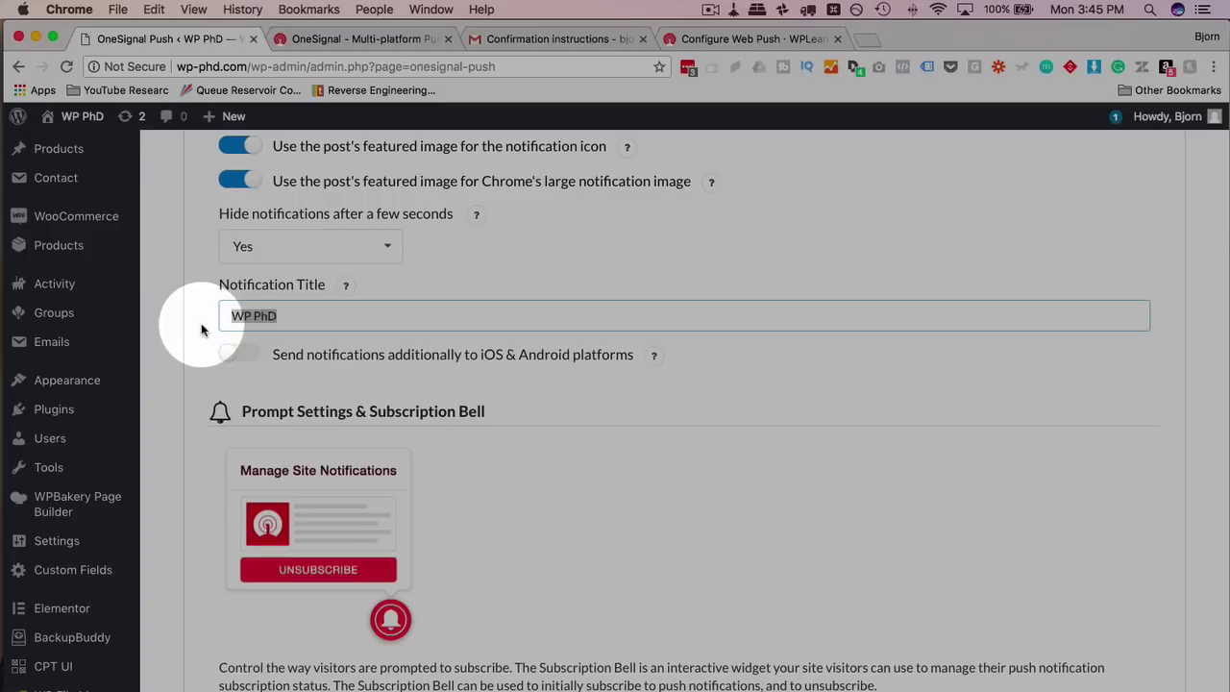
text(Check out my latest post)
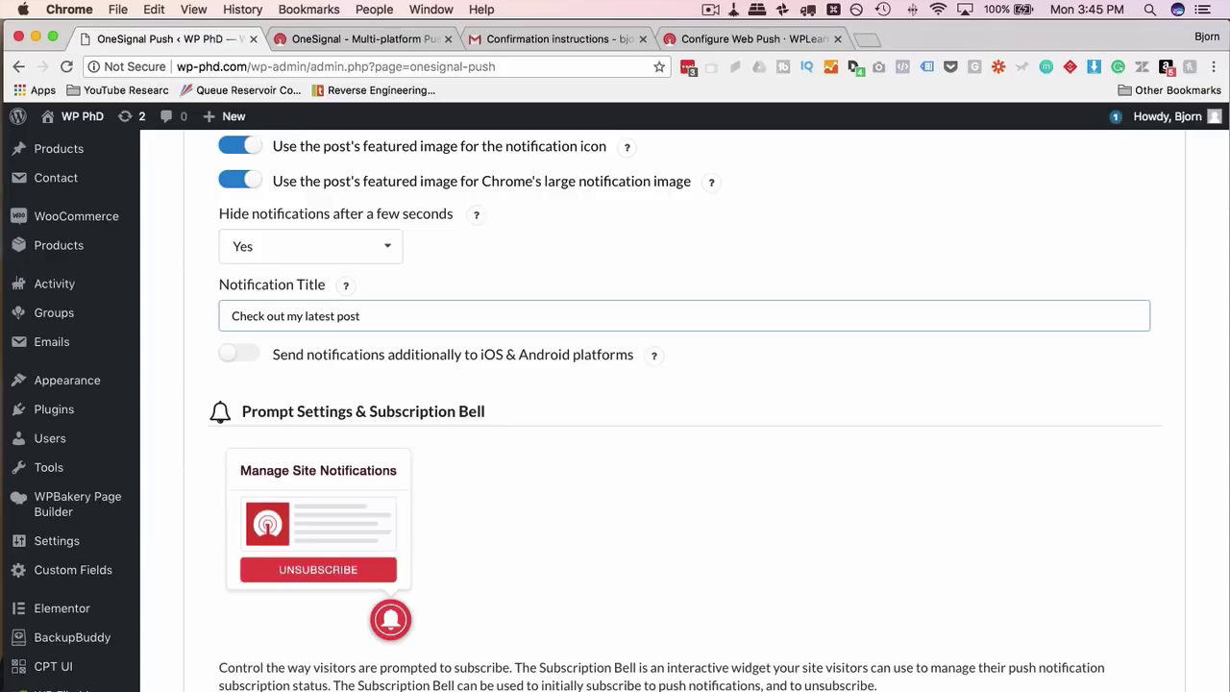
scroll(672, 413, down, 2)
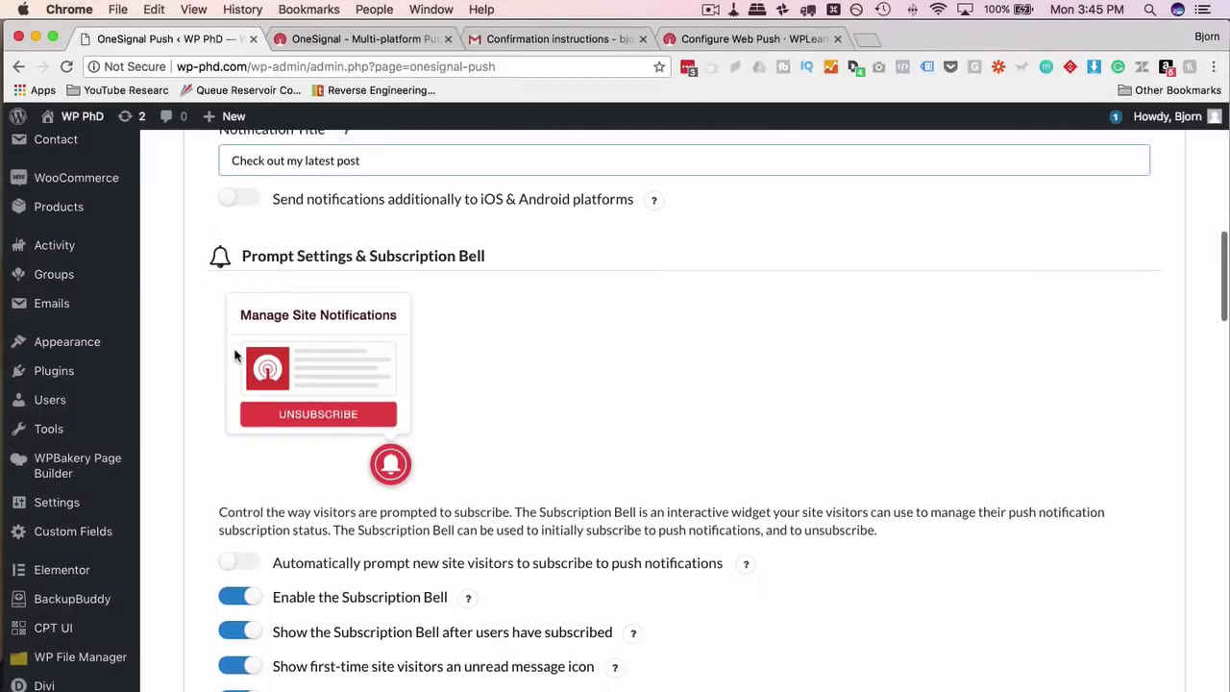
Keep the Subscription Bell enabled and hide the OneSignal logo in the bell dialog.
scroll(235, 356, down, 2)
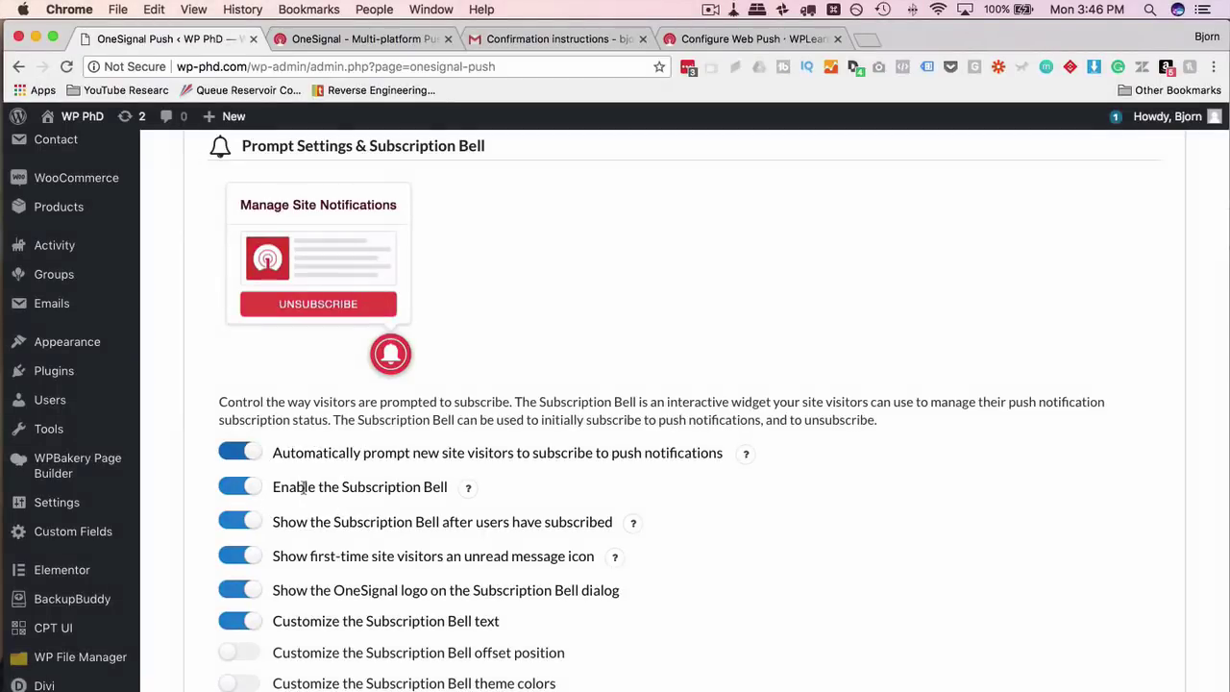
click(245, 491)
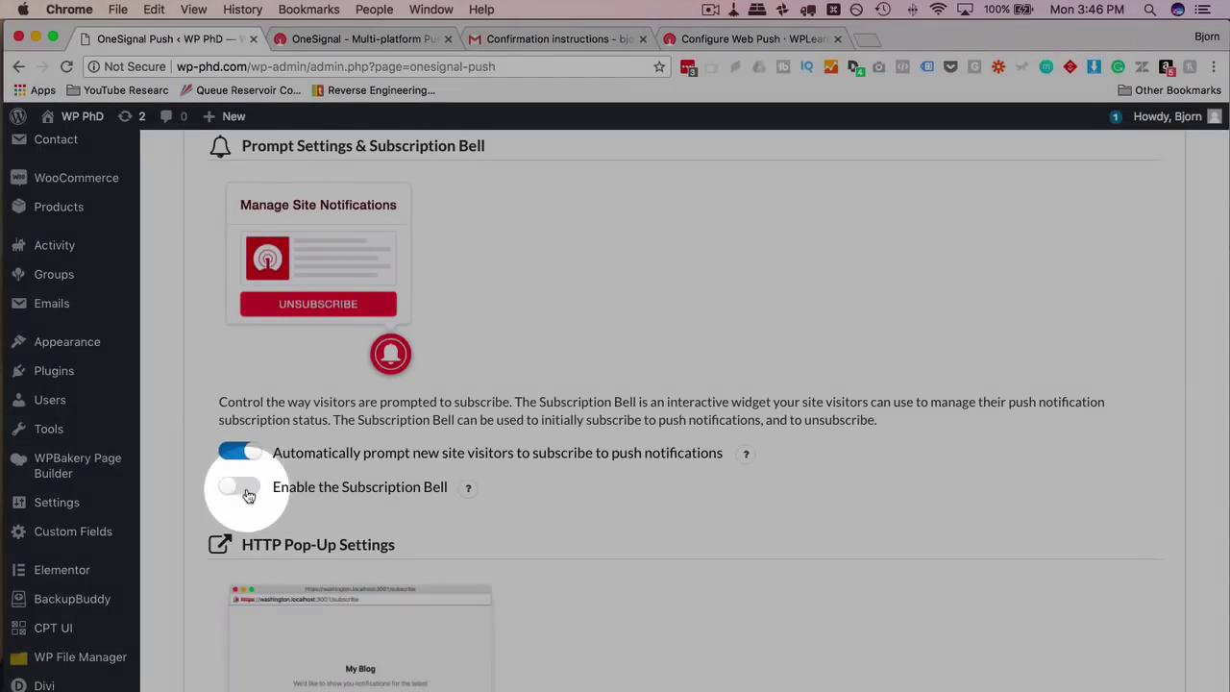
click(240, 492)
click(239, 492)
click(240, 492)
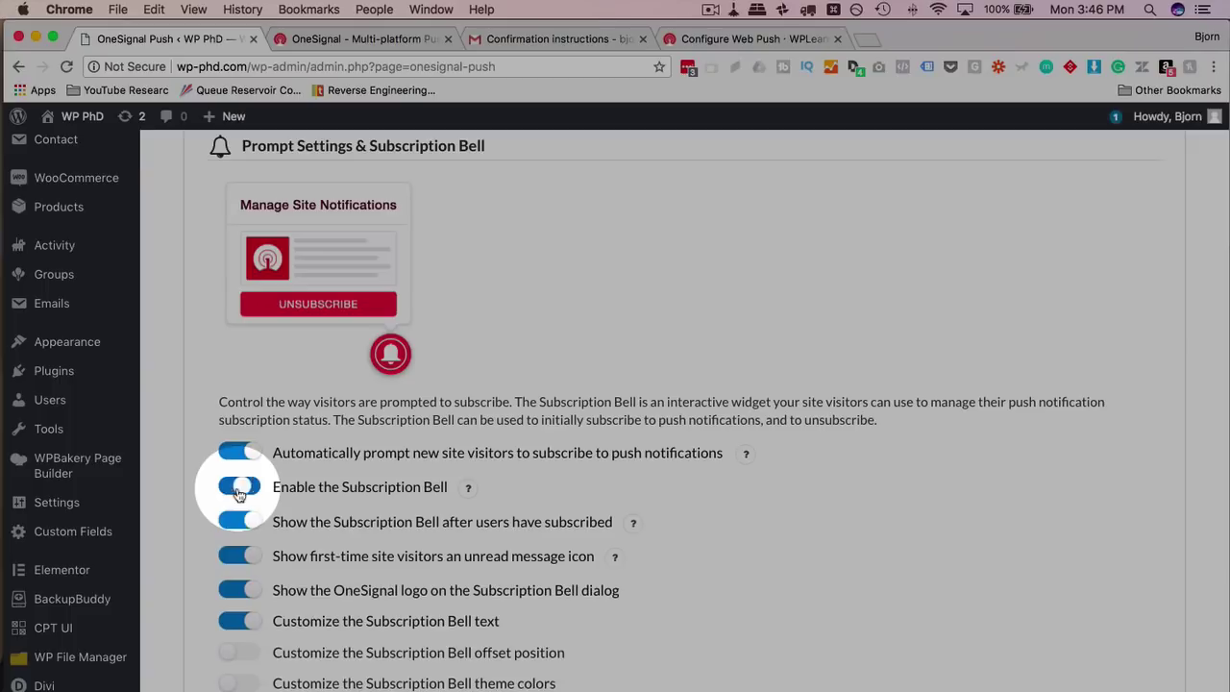
scroll(283, 402, down, 3)
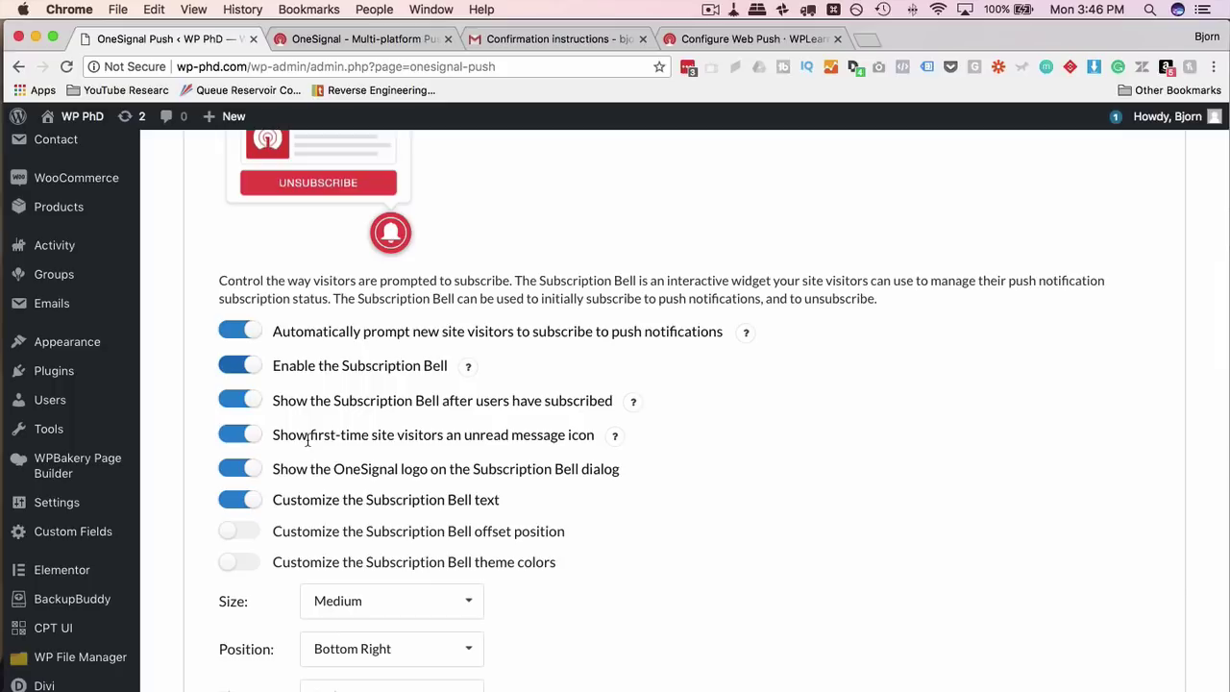
scroll(307, 439, down, 2)
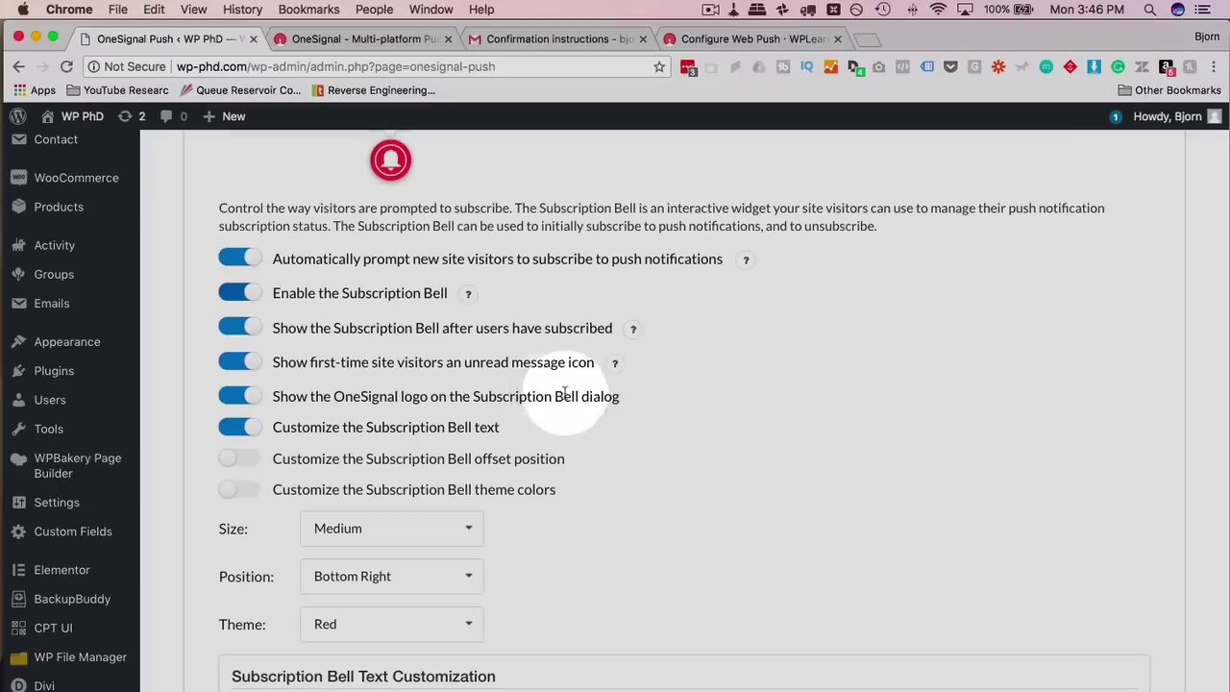
click(241, 398)
Keep the bell at Medium size, Bottom Right position and Red theme.
scroll(269, 384, down, 1)
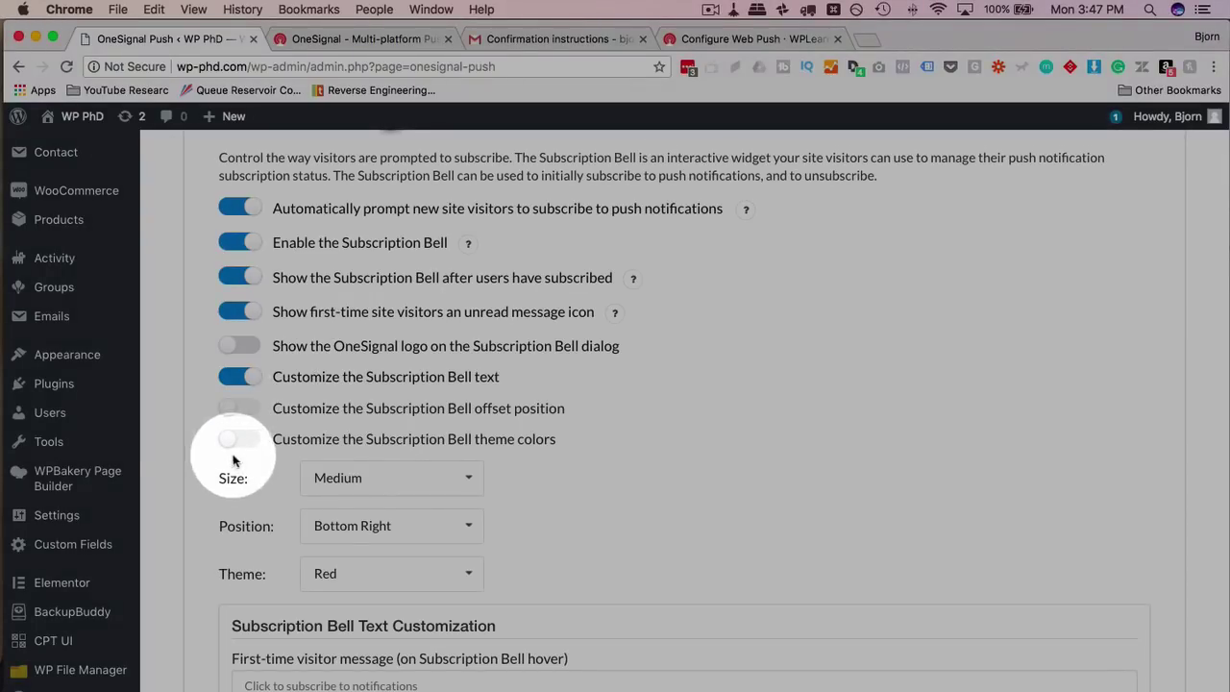
scroll(192, 450, down, 3)
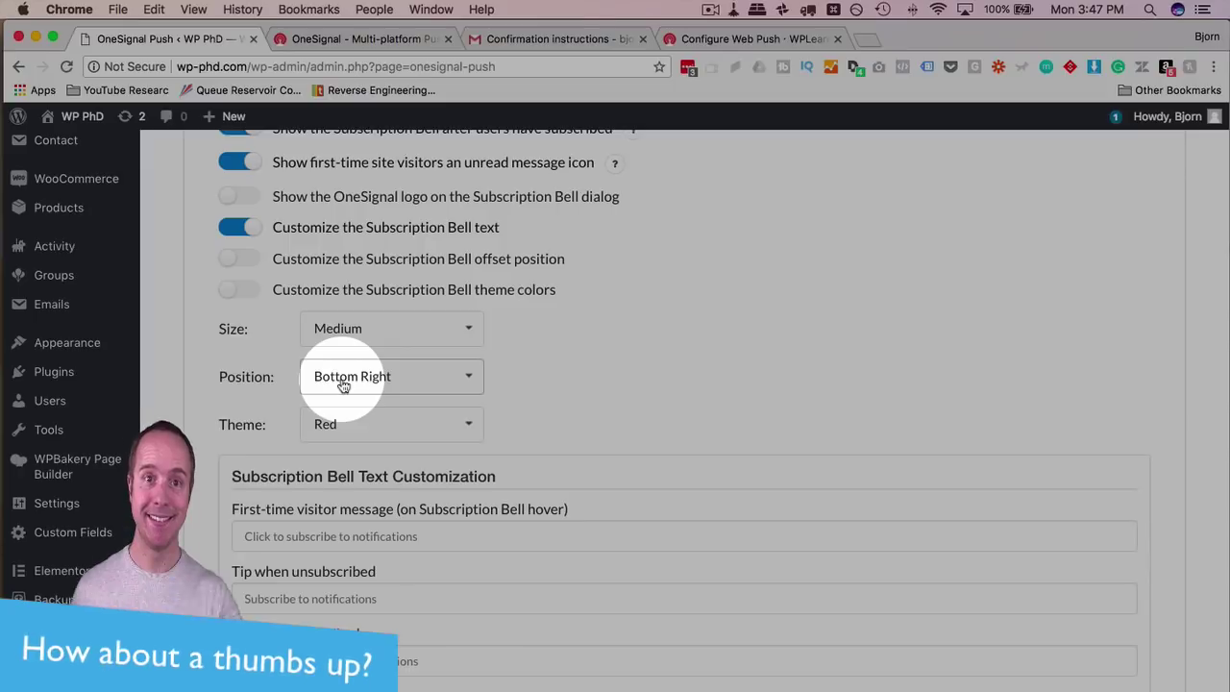
click(343, 384)
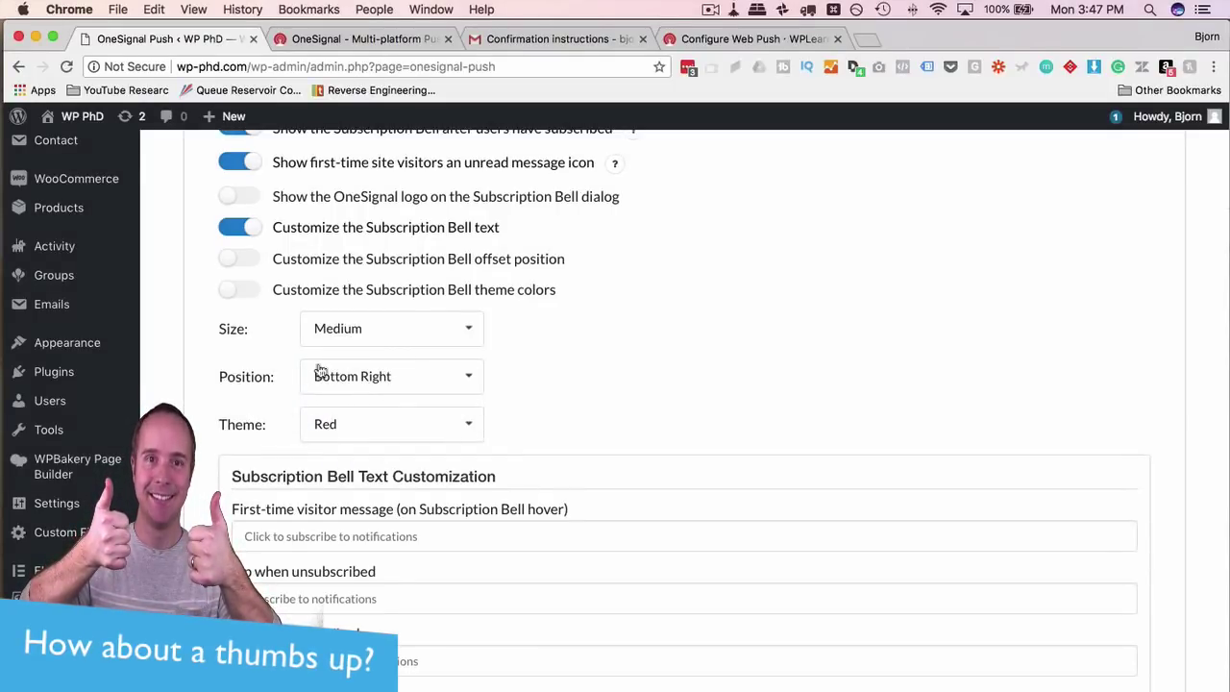
click(348, 331)
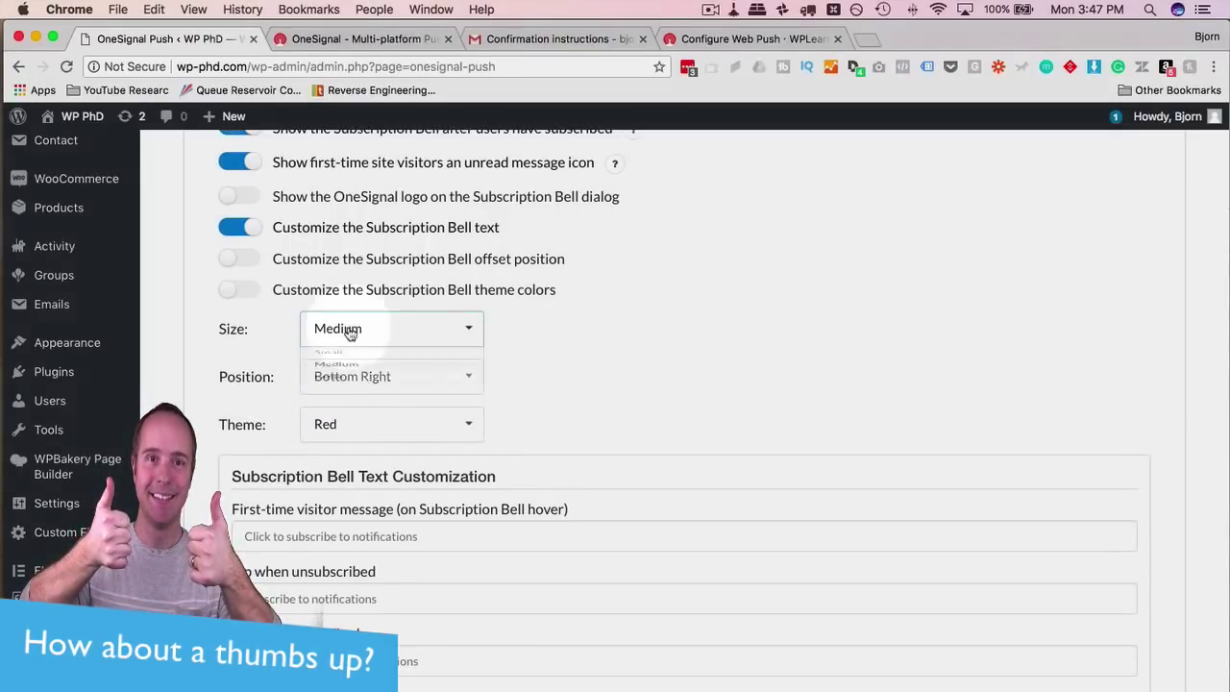
click(283, 372)
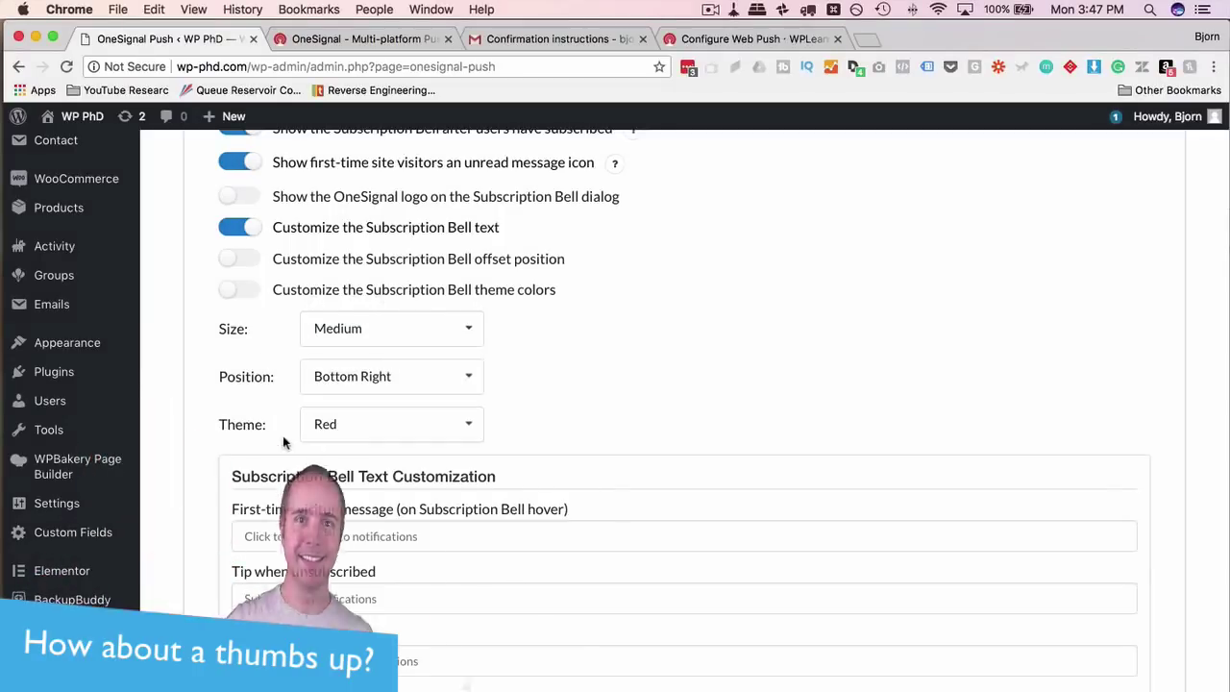
click(322, 425)
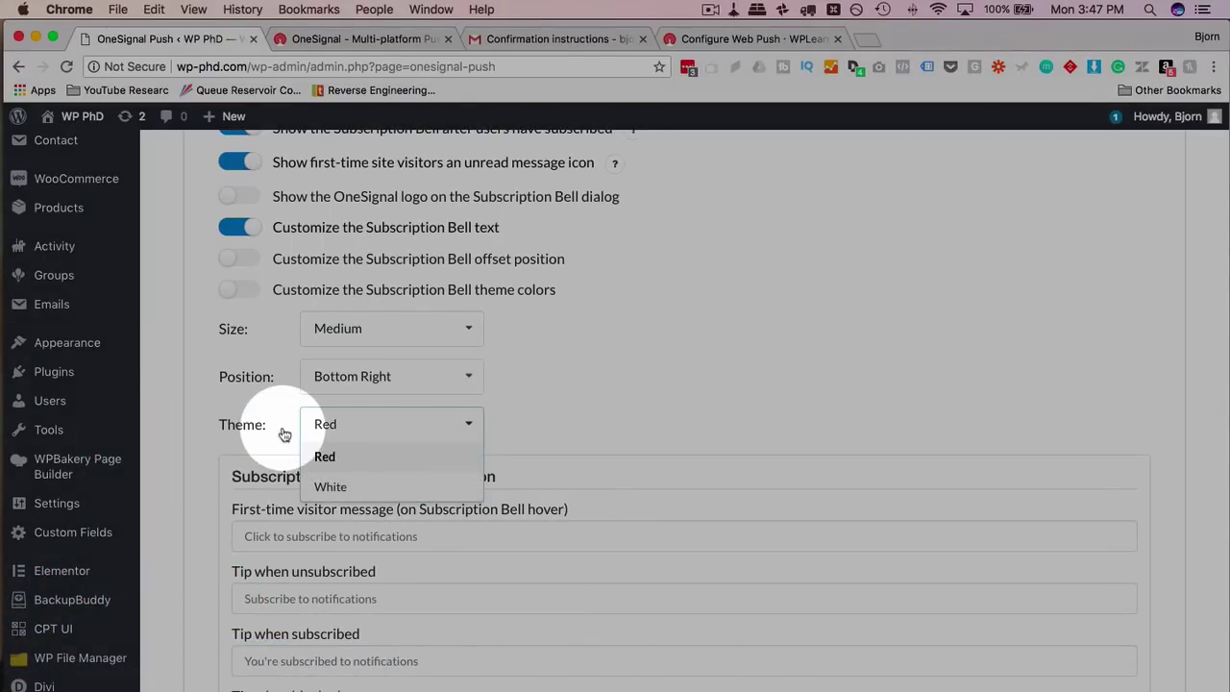
click(285, 434)
scroll(288, 434, down, 3)
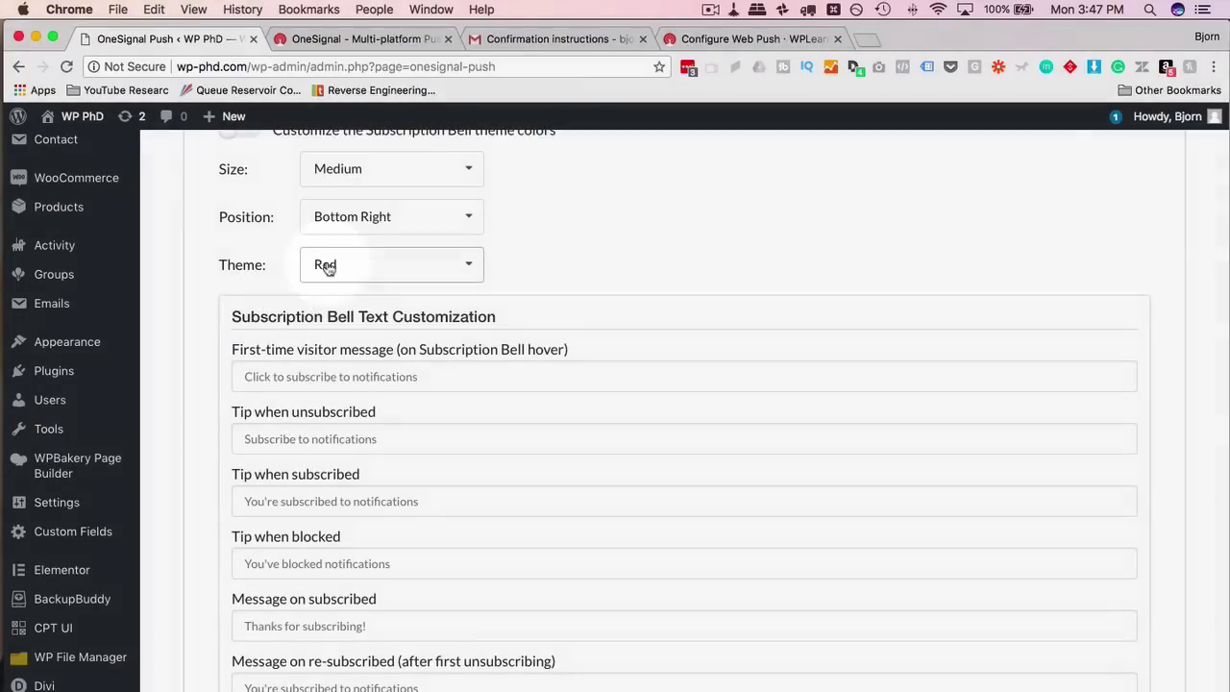
scroll(233, 306, down, 1)
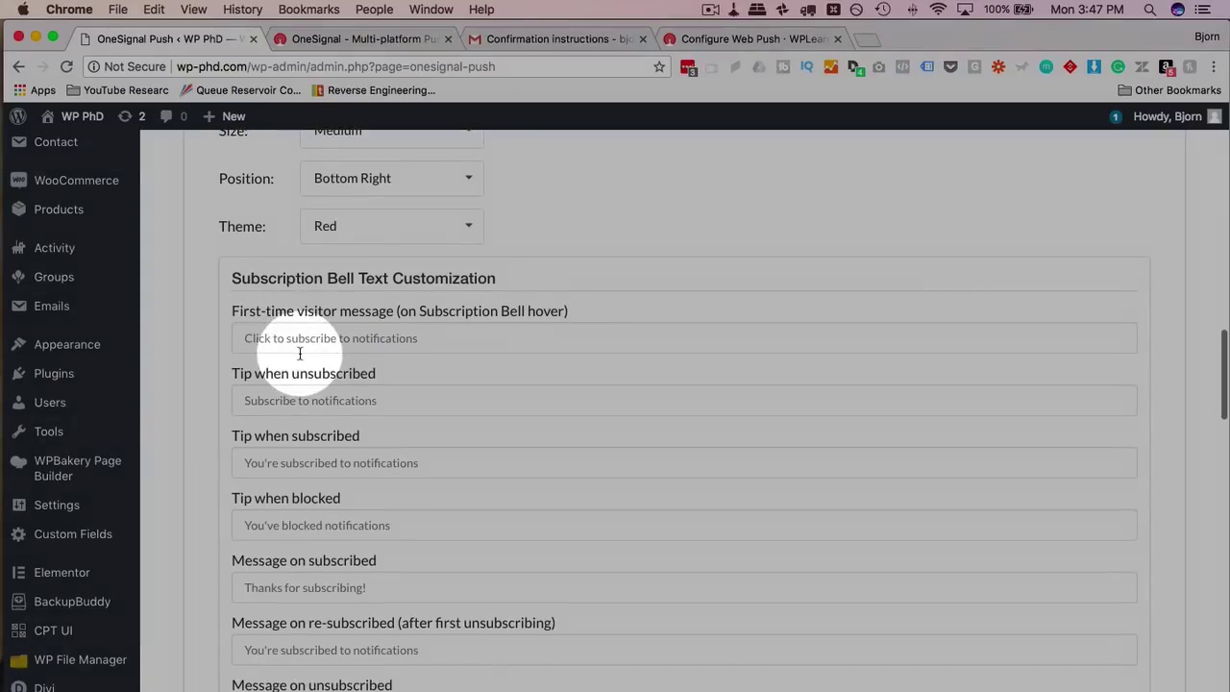
click(310, 341)
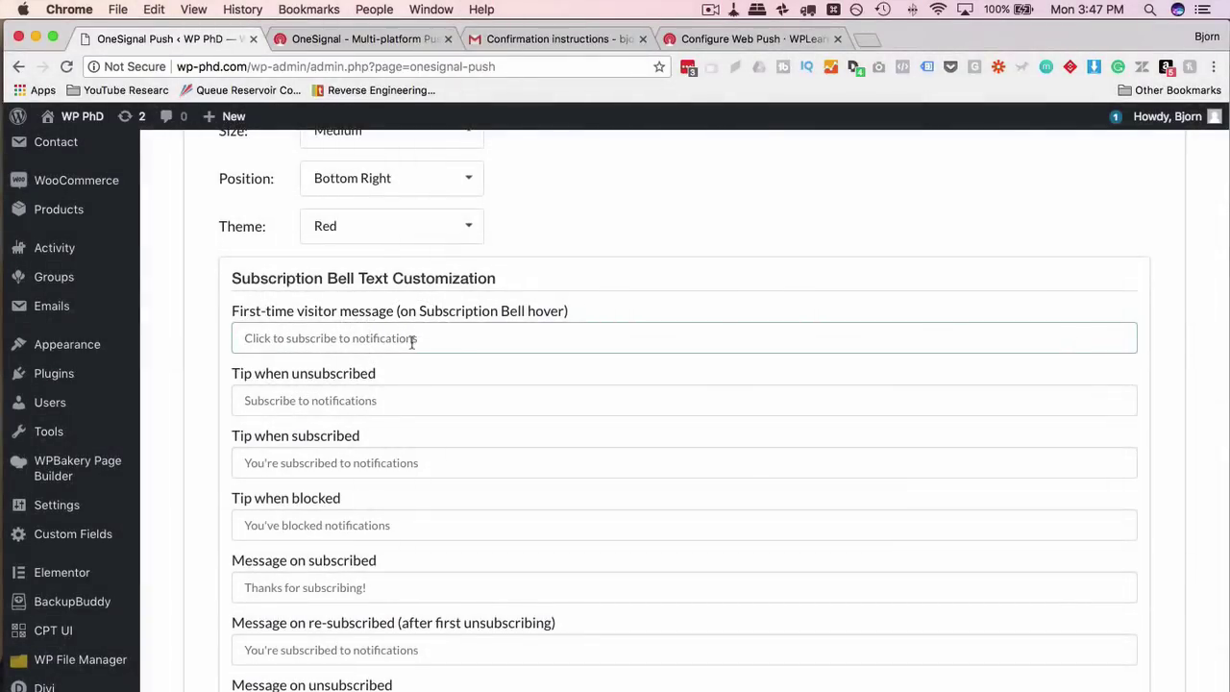
scroll(321, 351, down, 1)
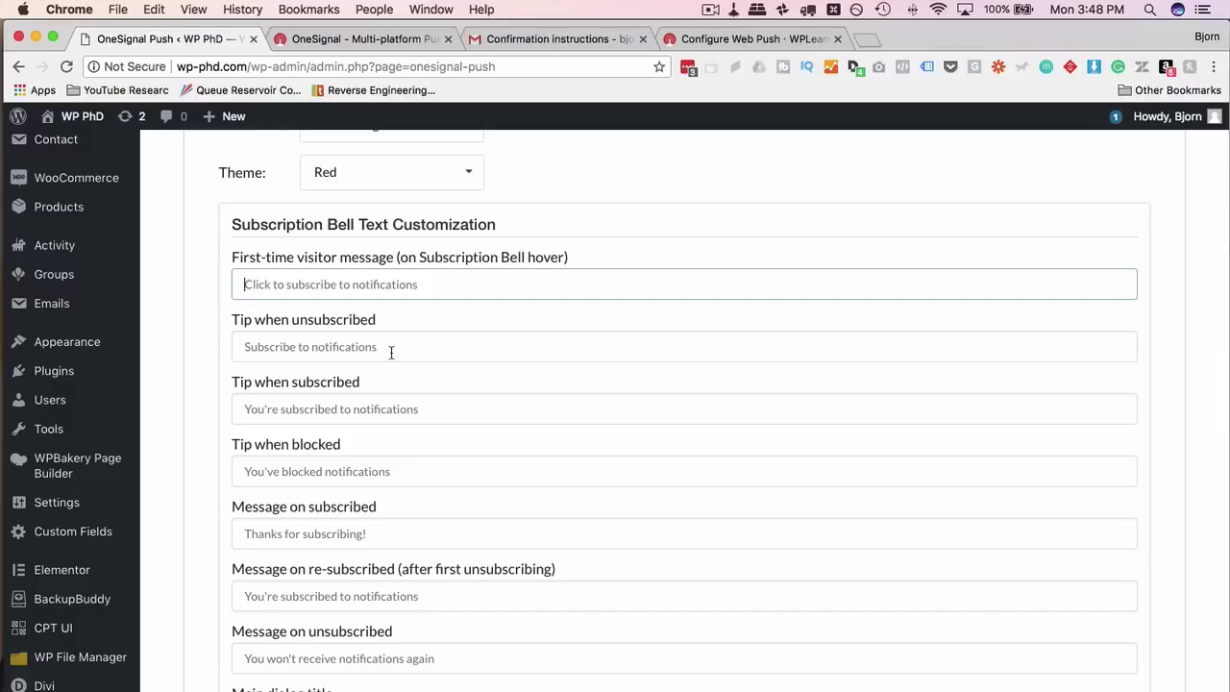
scroll(246, 352, down, 1)
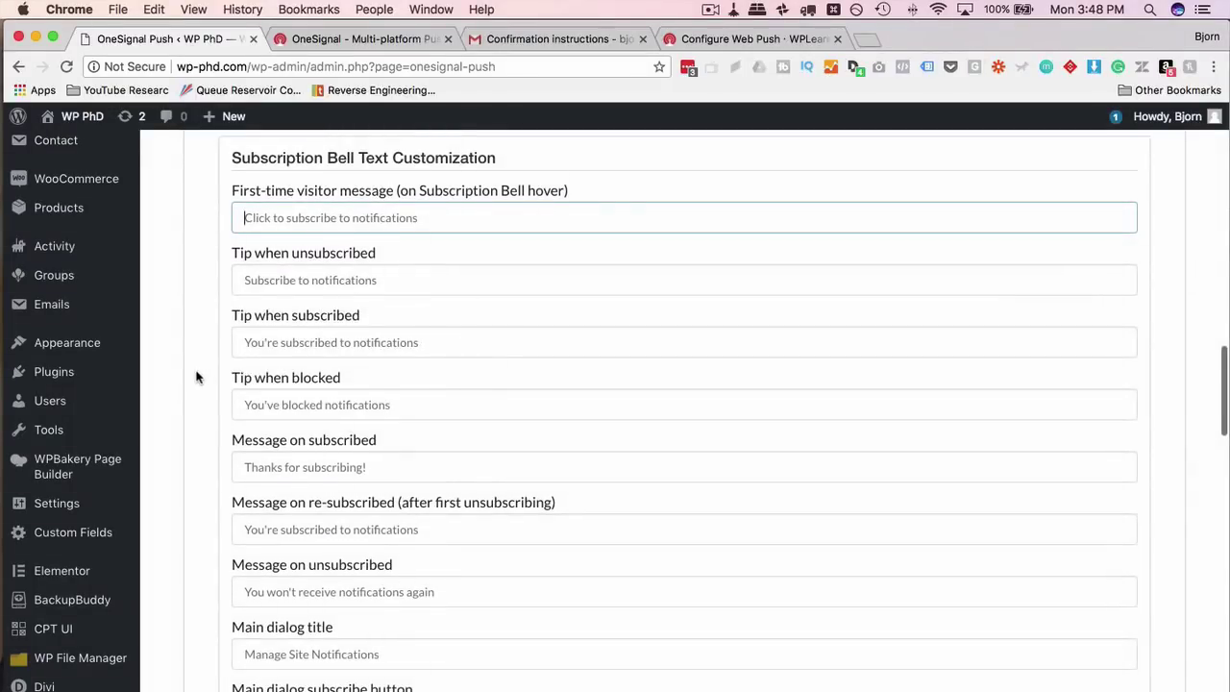
scroll(195, 375, down, 2)
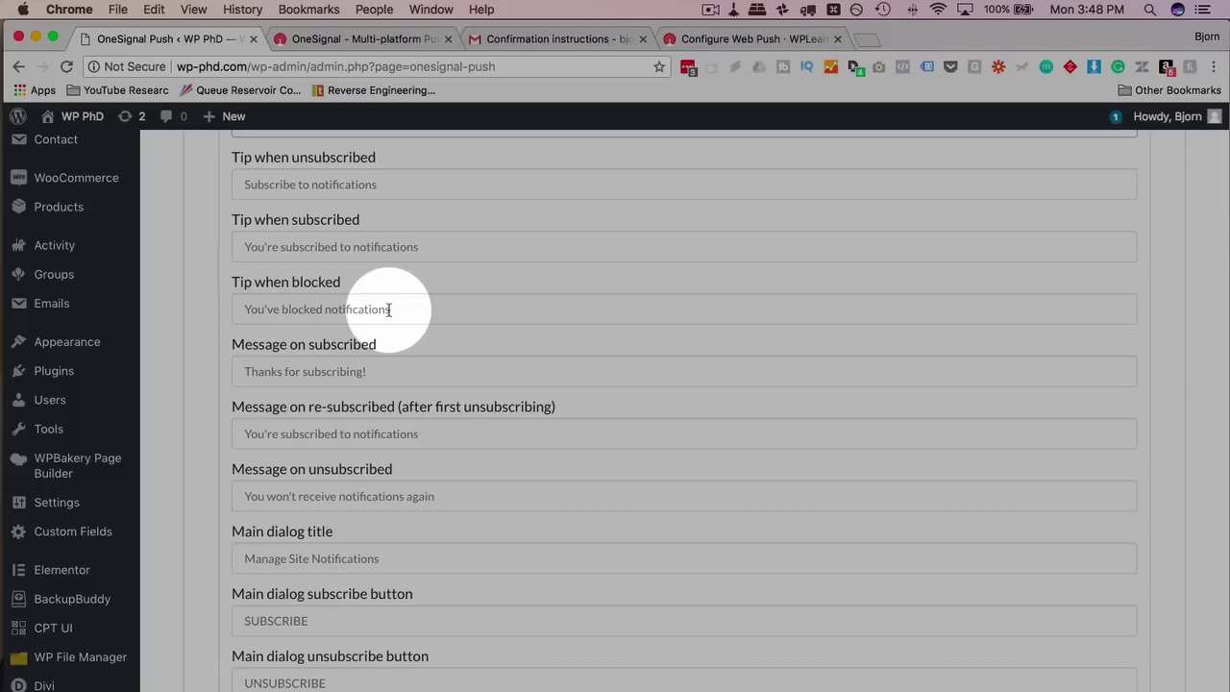
scroll(219, 348, down, 1)
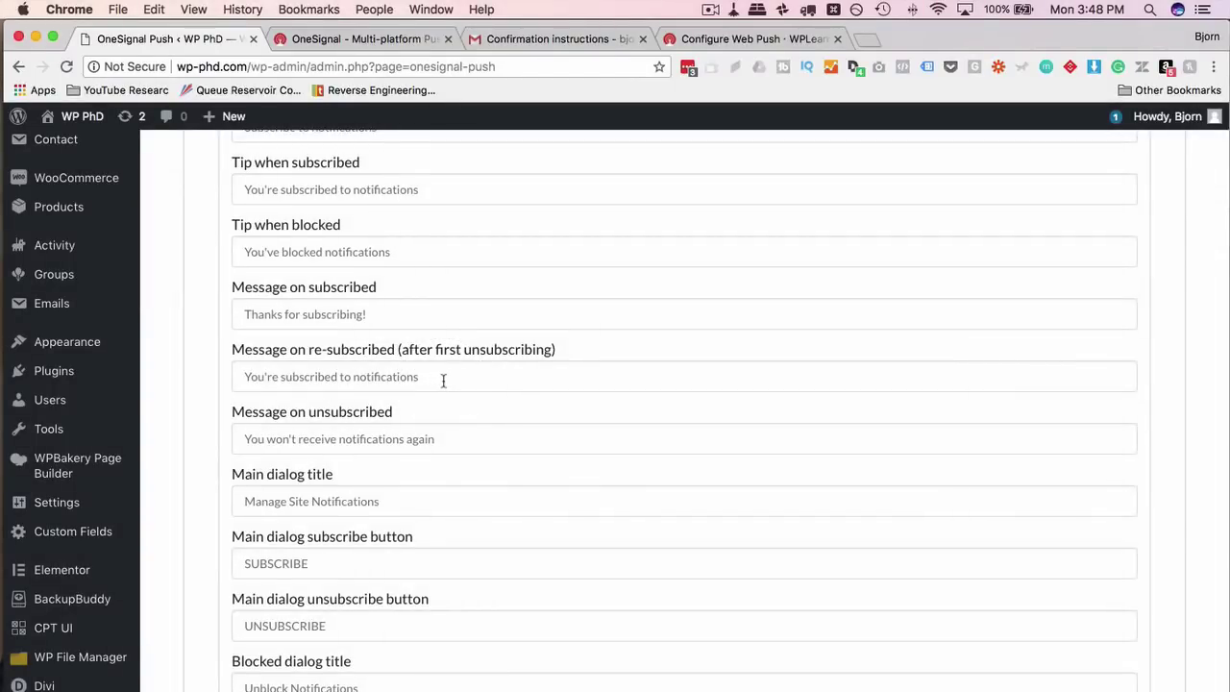
scroll(443, 381, down, 4)
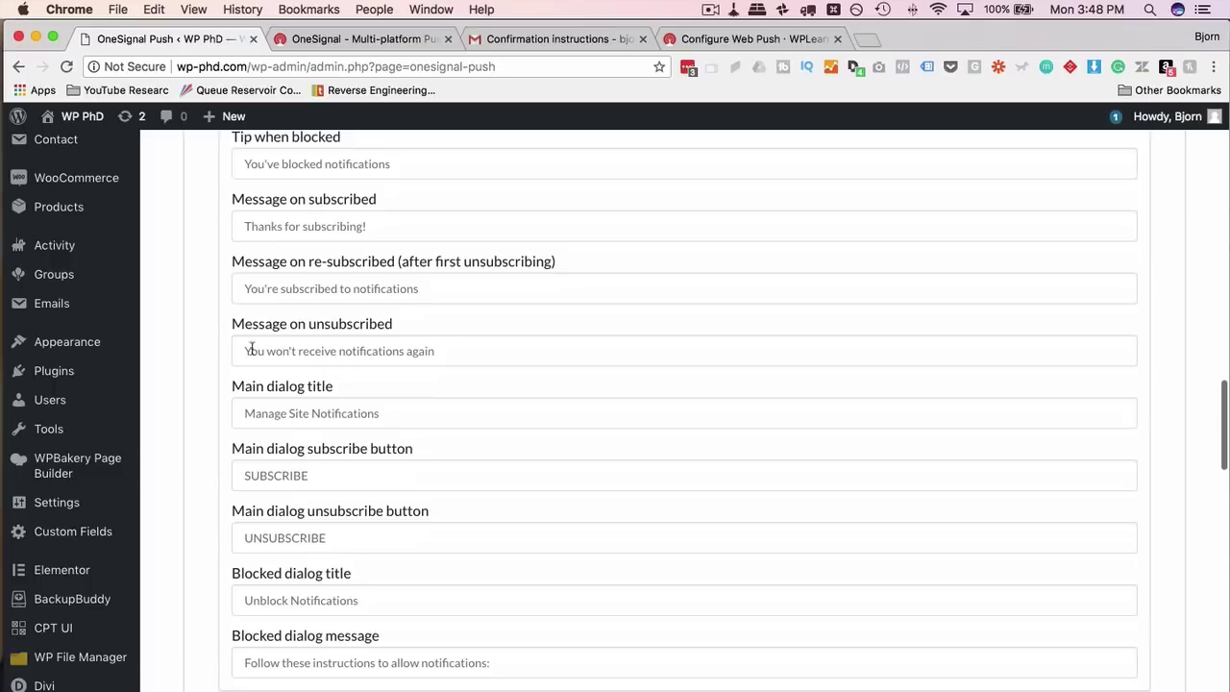
scroll(417, 420, down, 4)
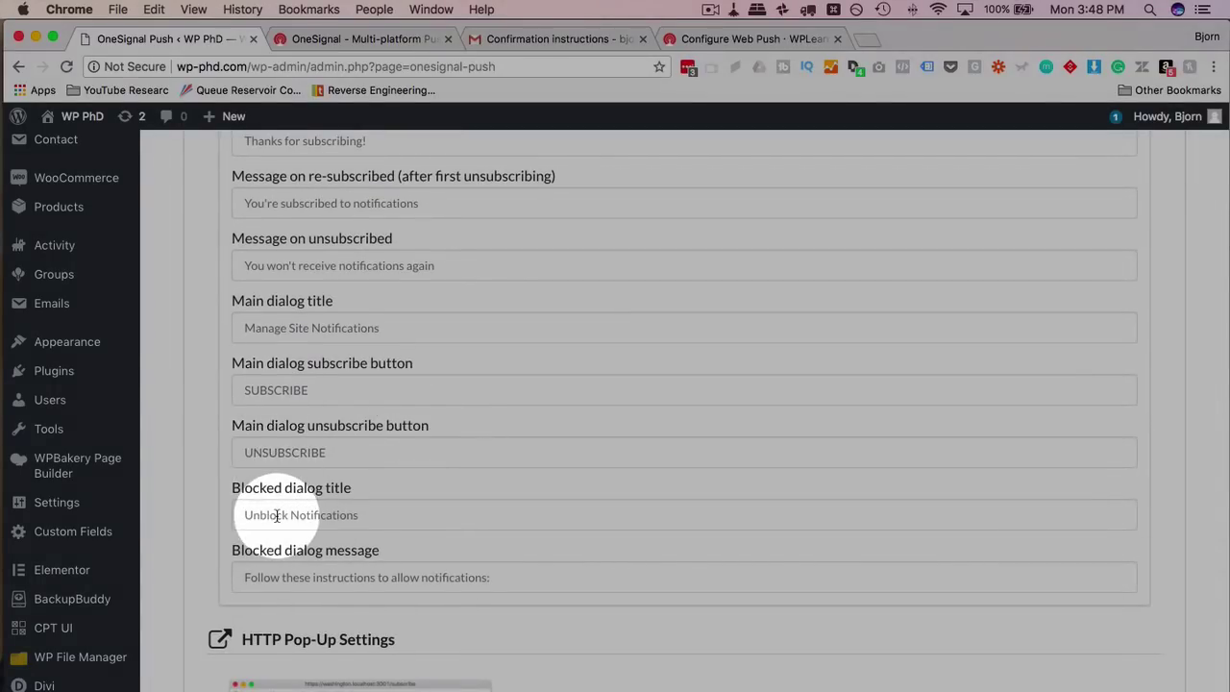
scroll(197, 508, up, 9)
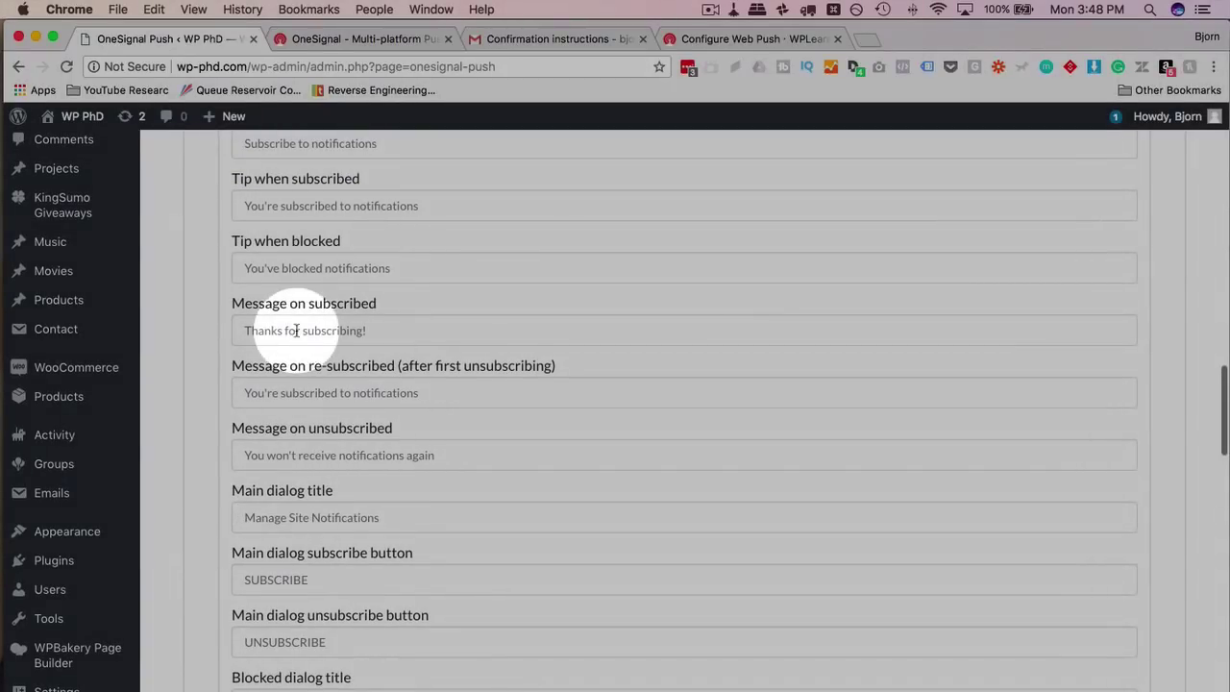
click(296, 329)
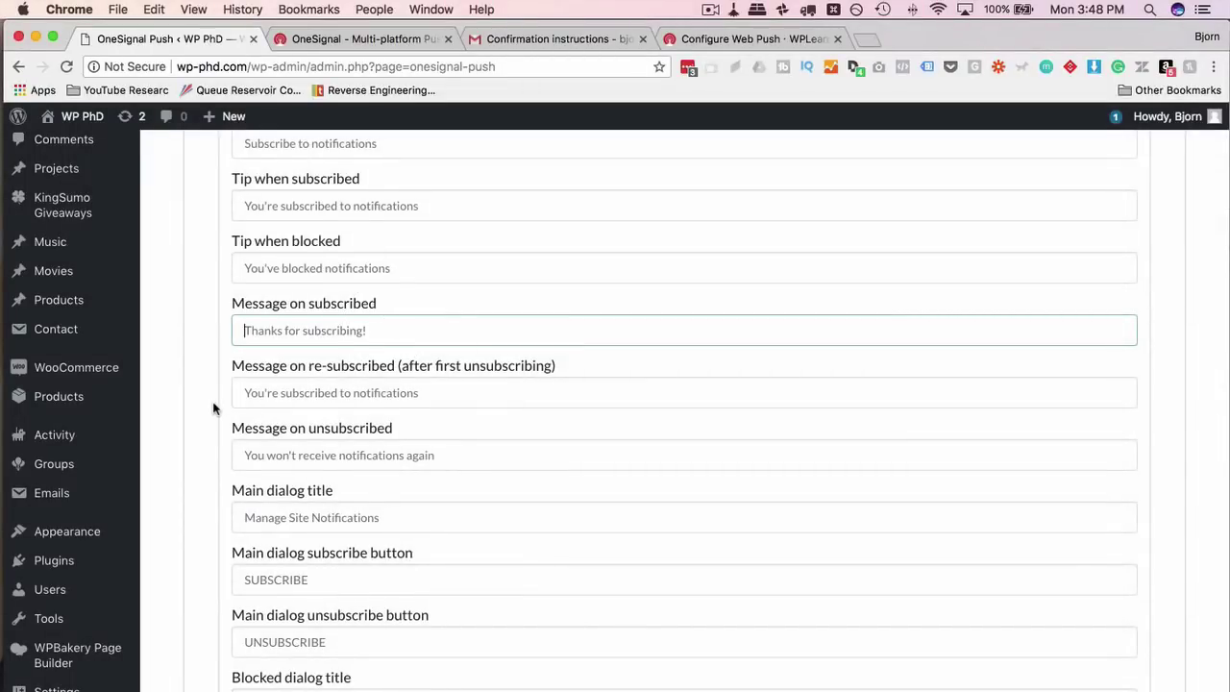
scroll(213, 409, down, 2)
scroll(213, 408, down, 12)
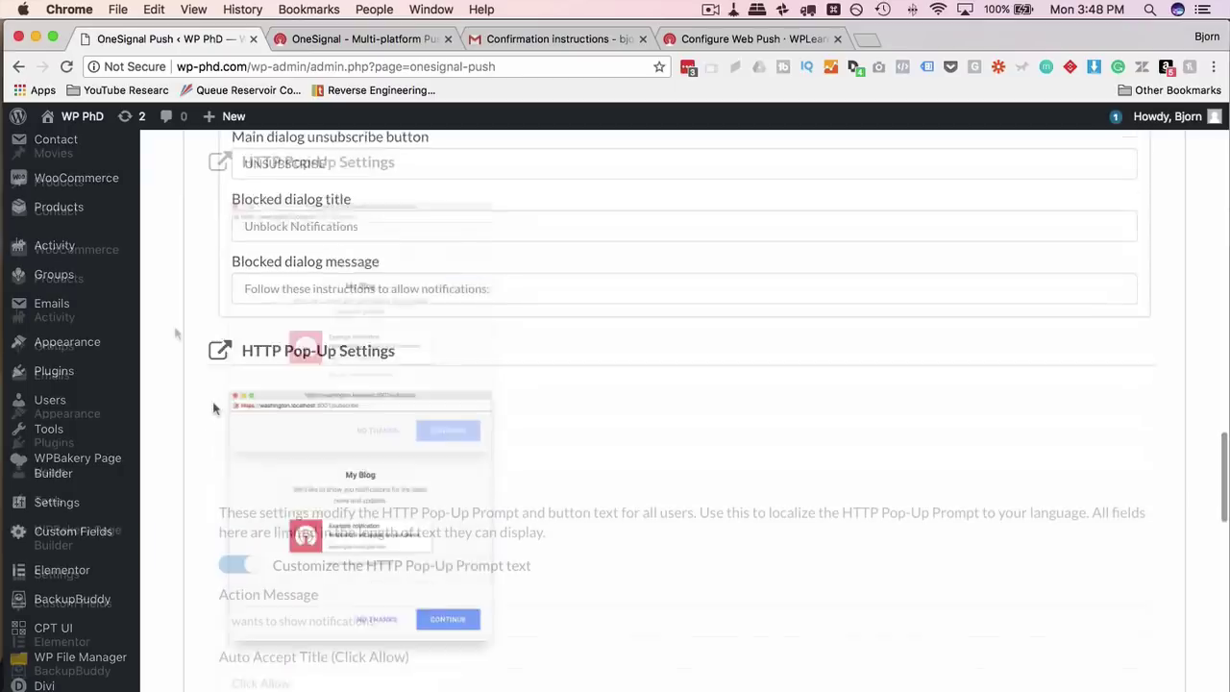
scroll(198, 406, down, 4)
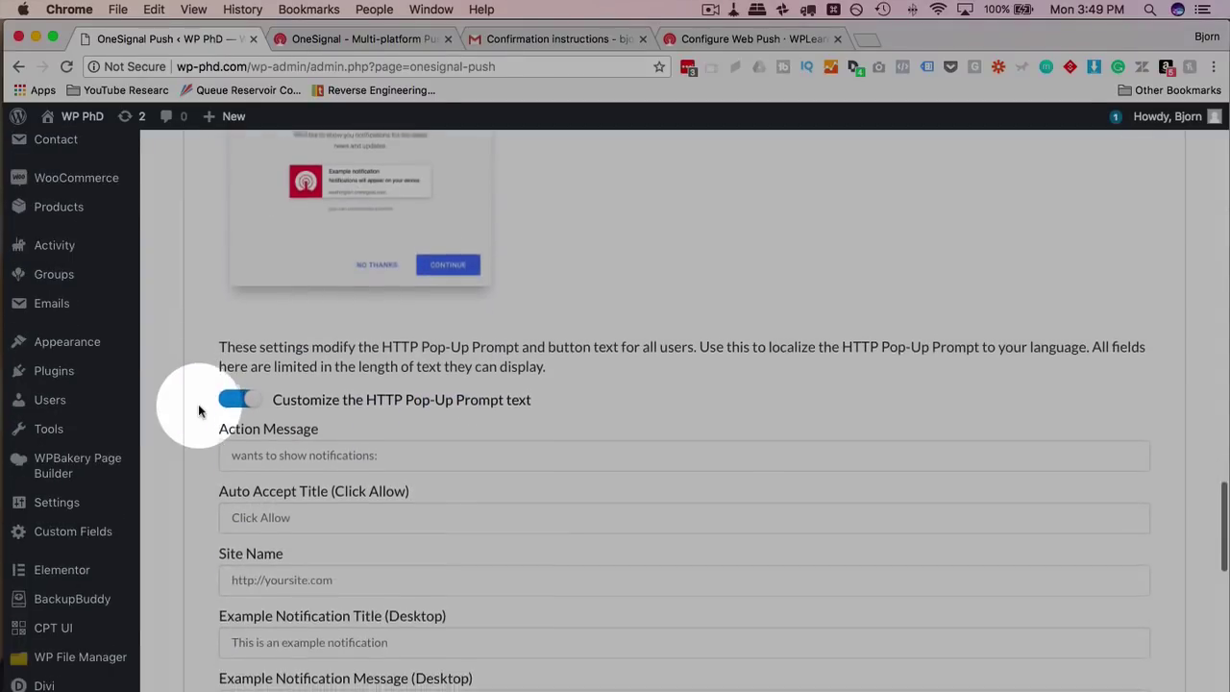
scroll(332, 412, down, 3)
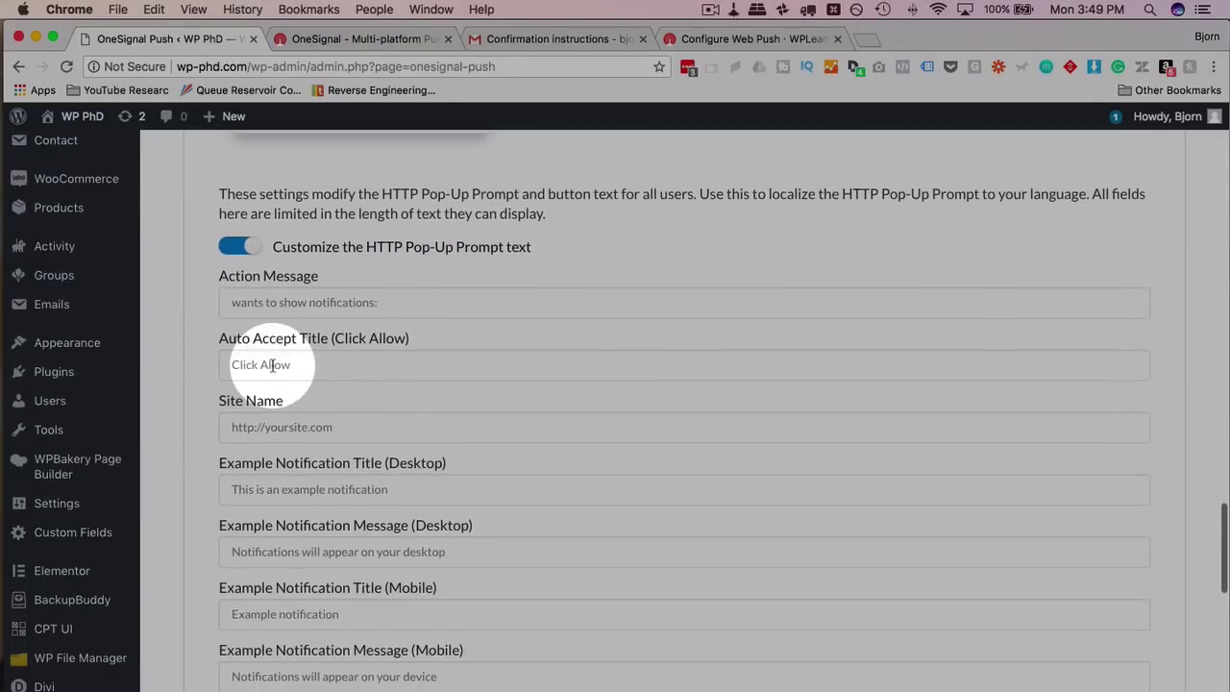
scroll(201, 505, down, 3)
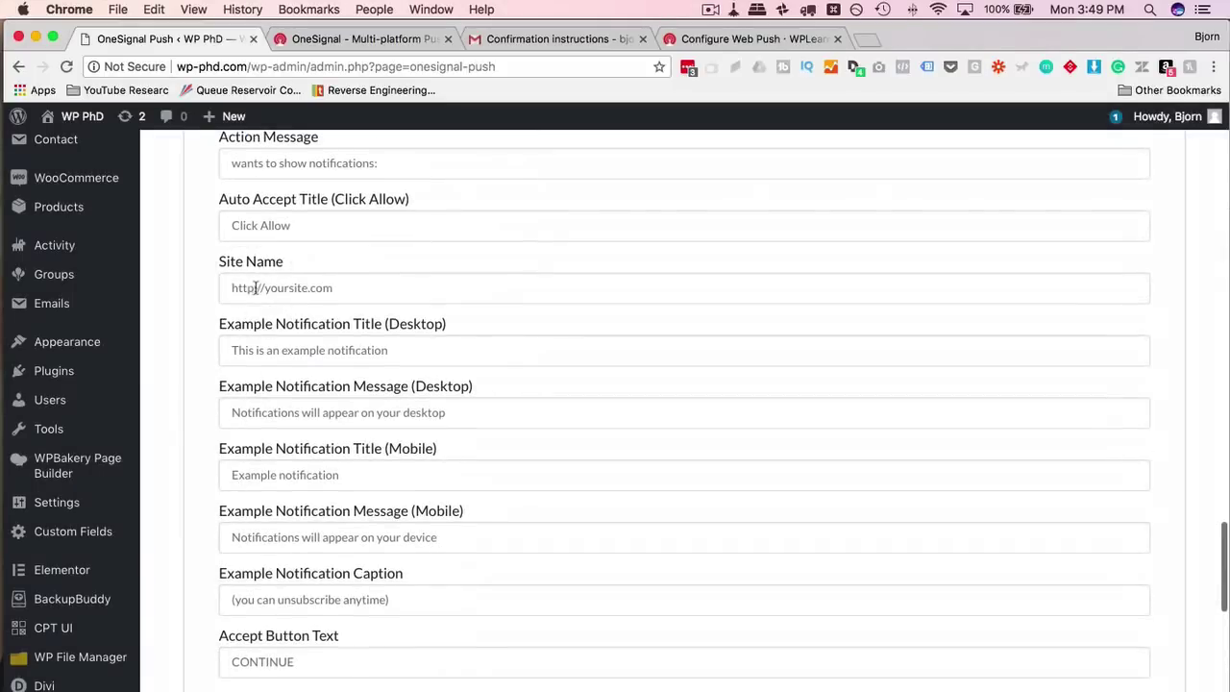
scroll(234, 586, down, 4)
scroll(233, 586, down, 9)
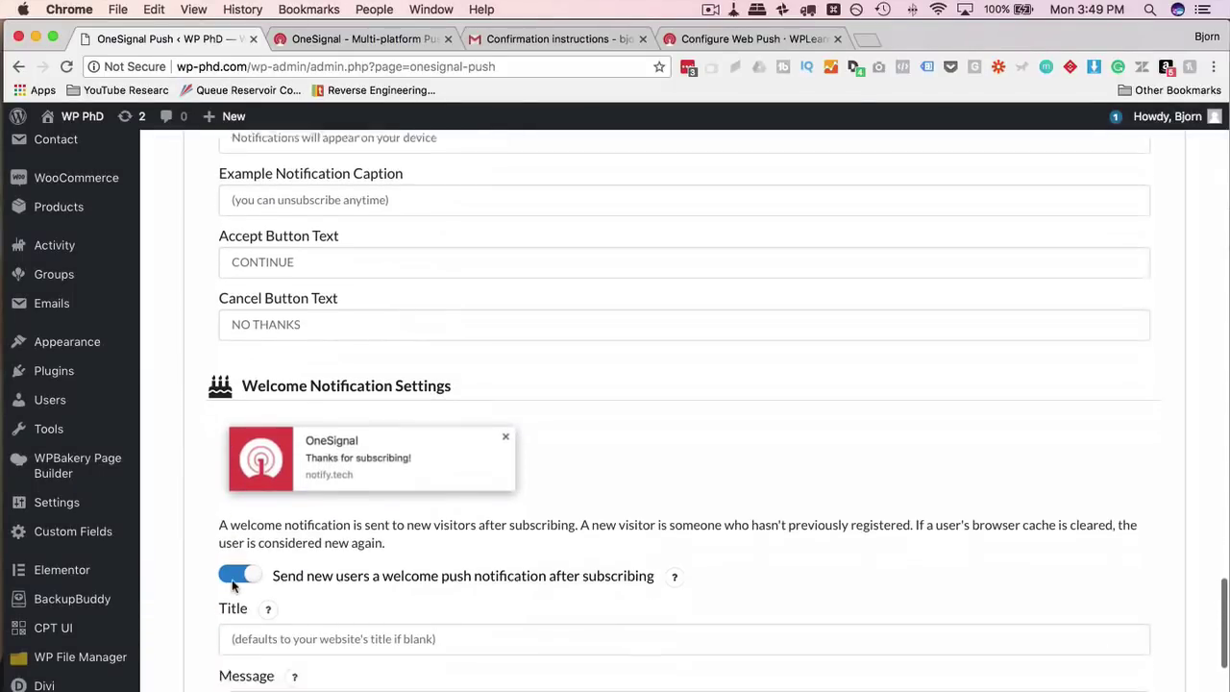
scroll(234, 586, down, 1)
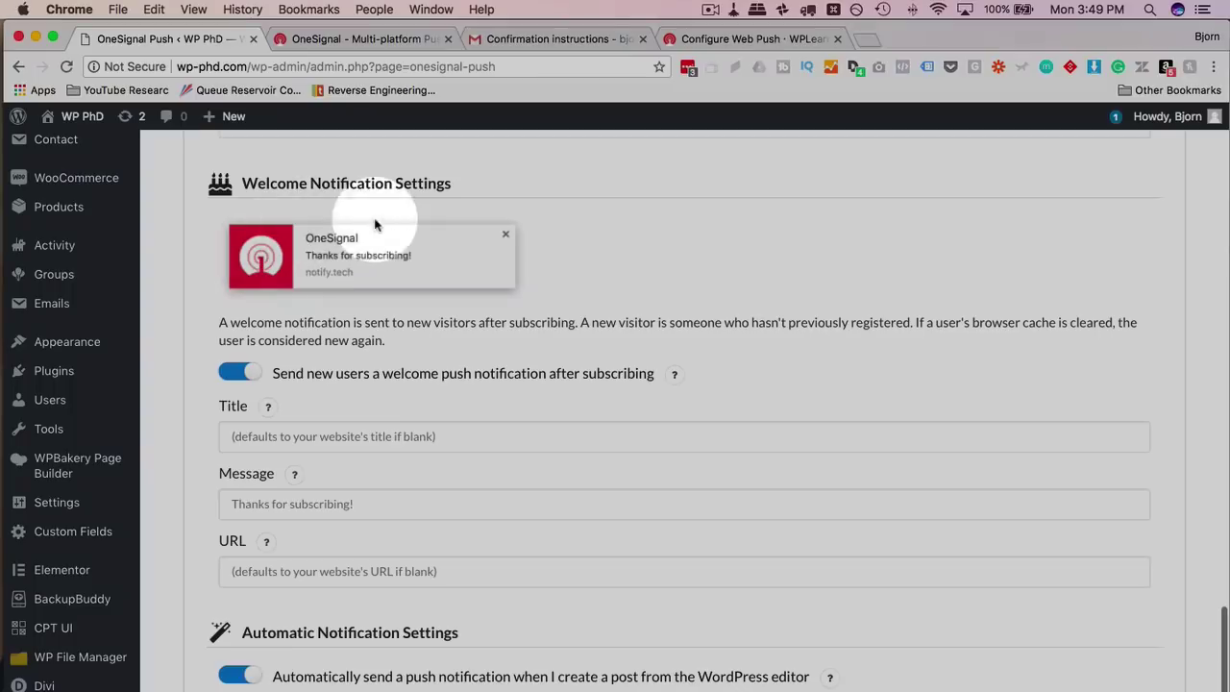
scroll(219, 346, down, 3)
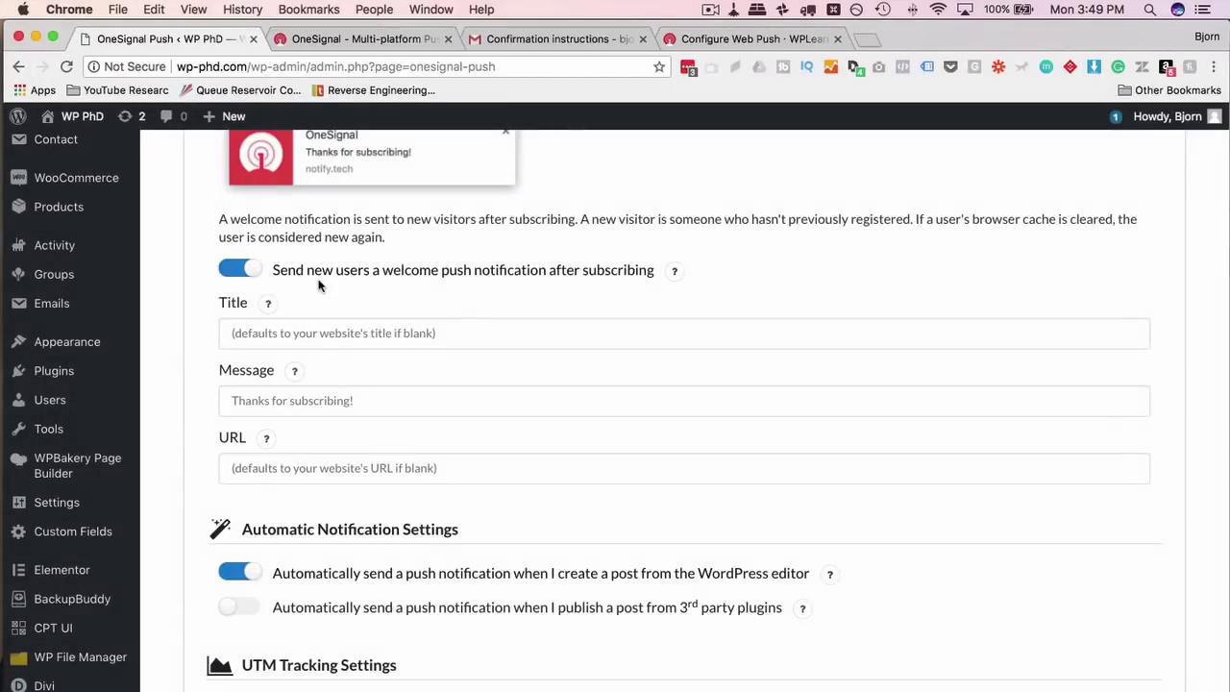
click(332, 344)
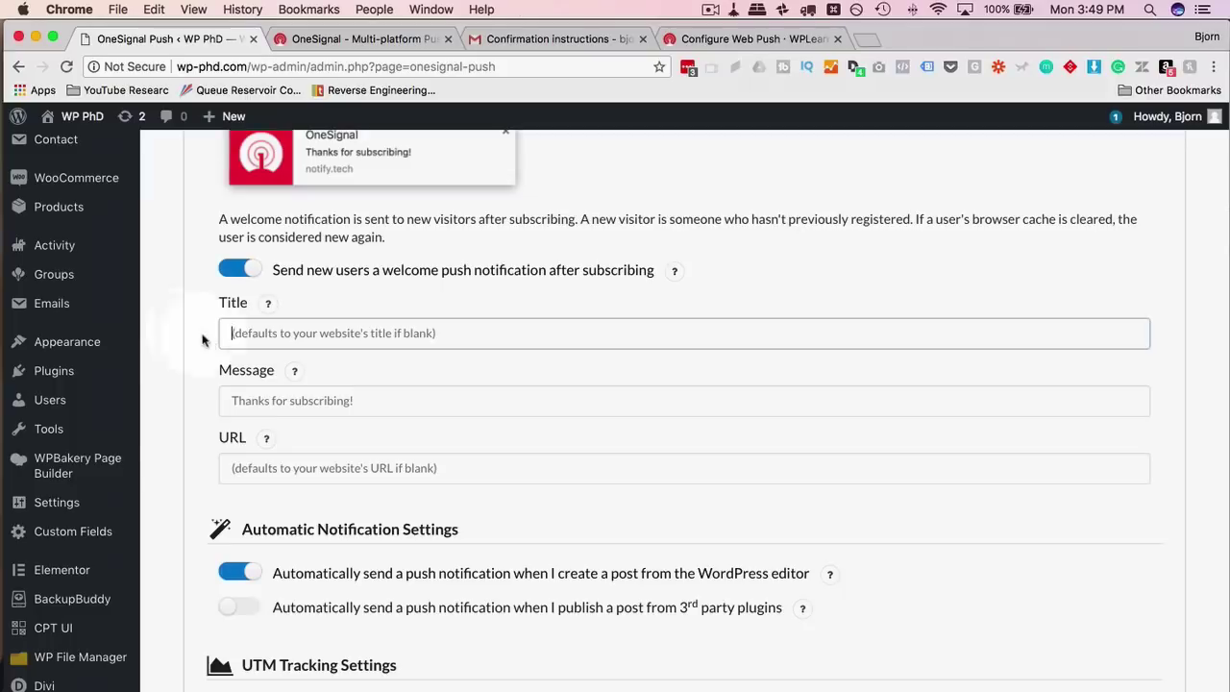
scroll(207, 385, up, 1)
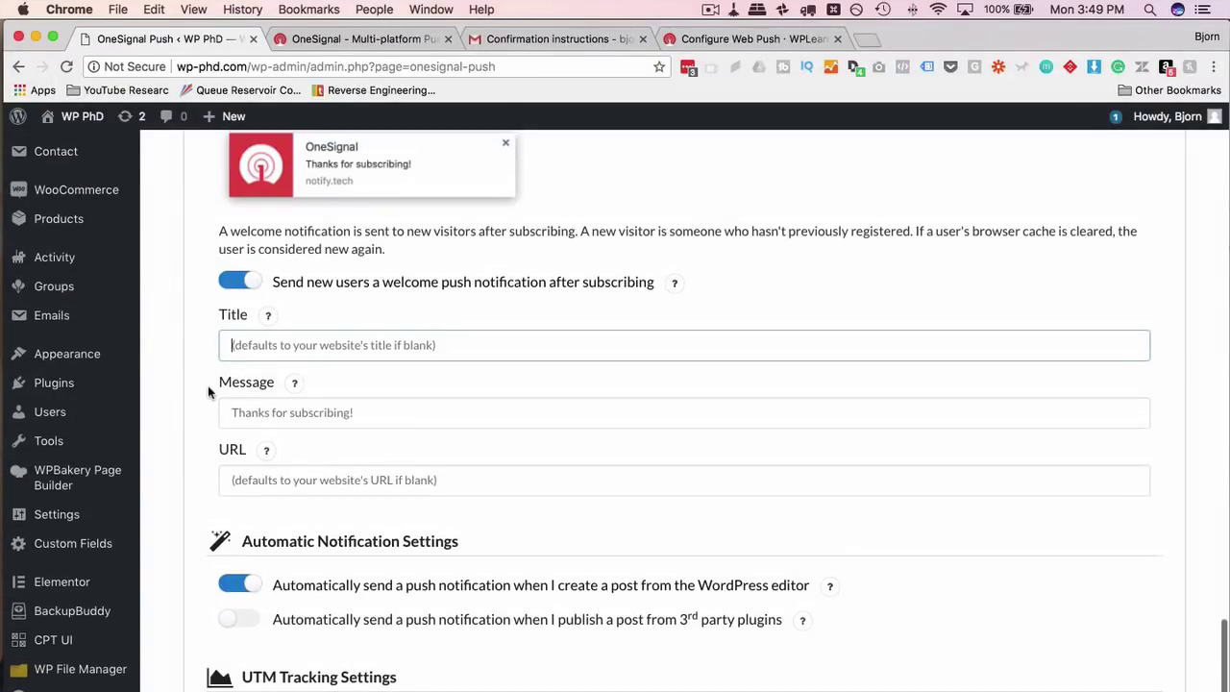
scroll(278, 389, down, 2)
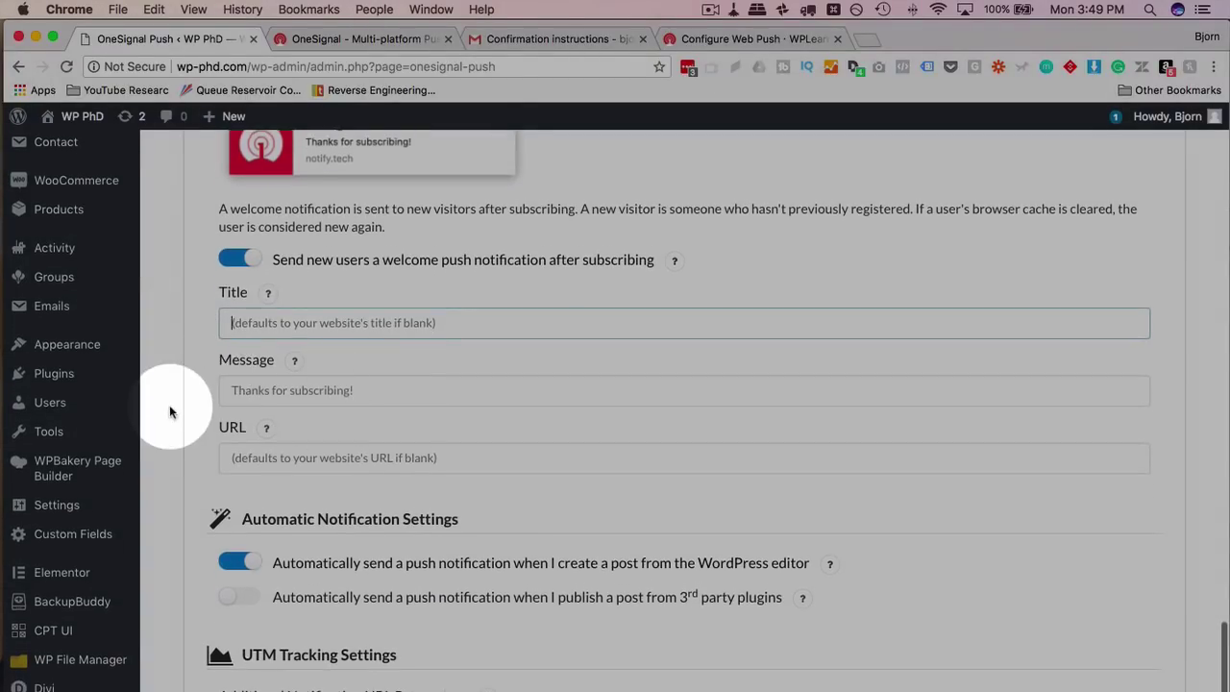
scroll(169, 405, down, 2)
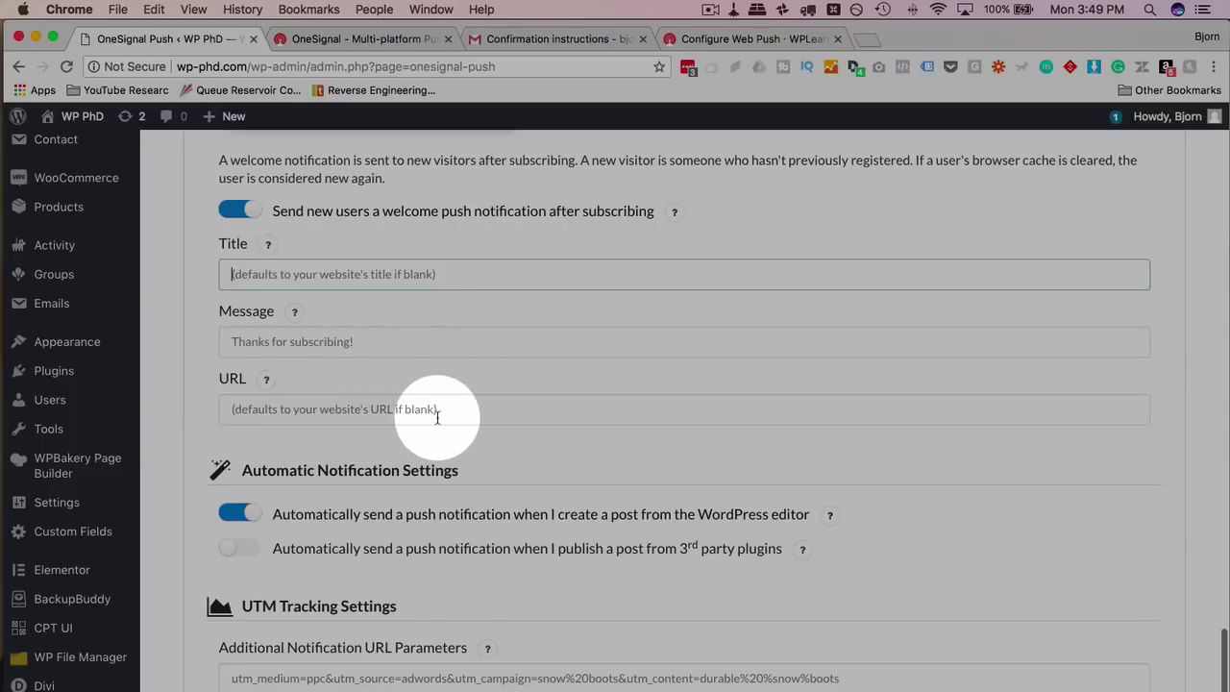
scroll(178, 426, down, 2)
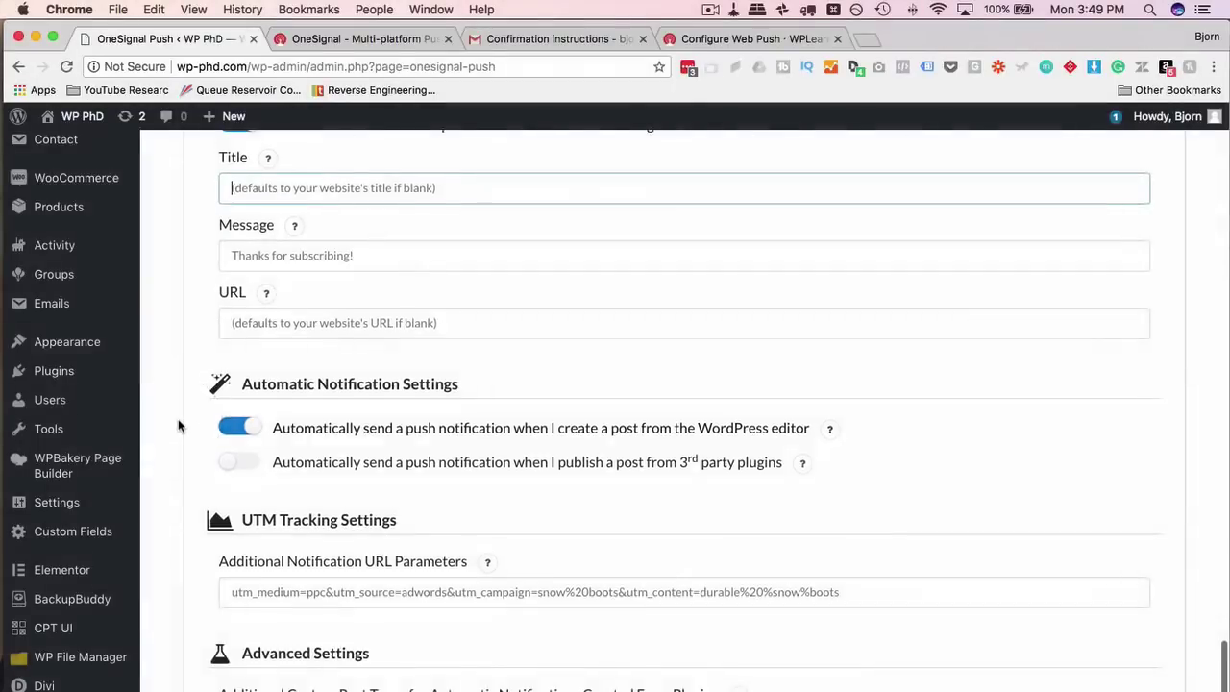
scroll(178, 426, up, 3)
click(245, 333)
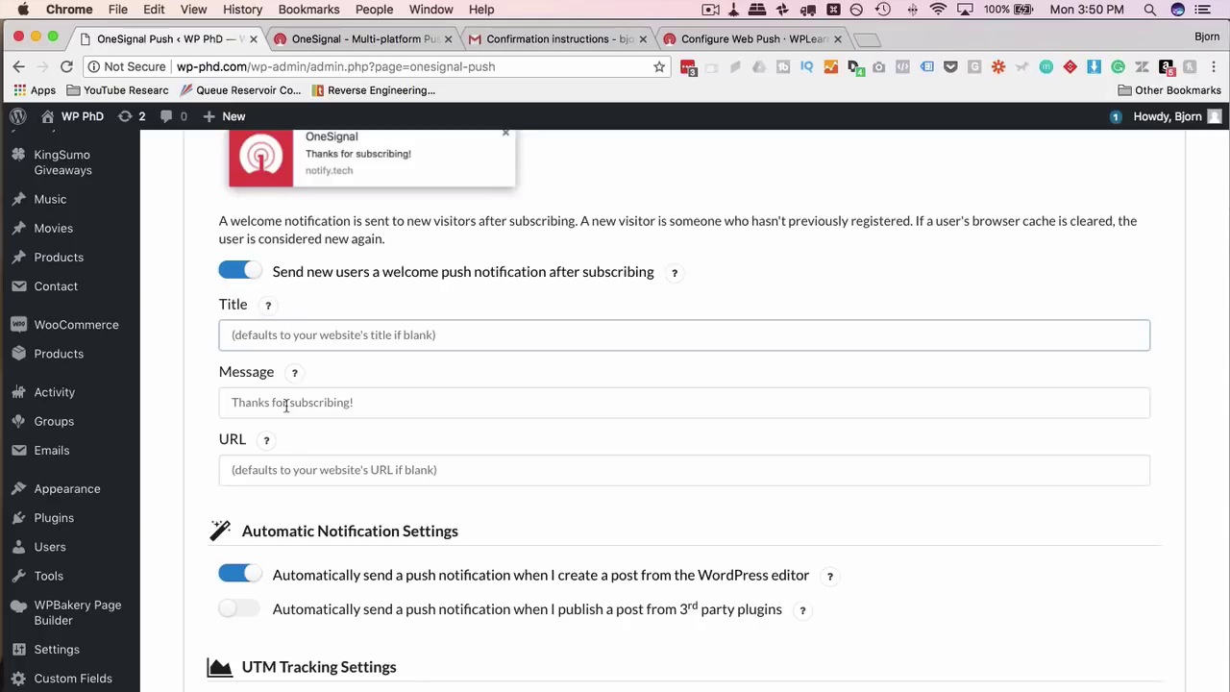
scroll(286, 405, down, 1)
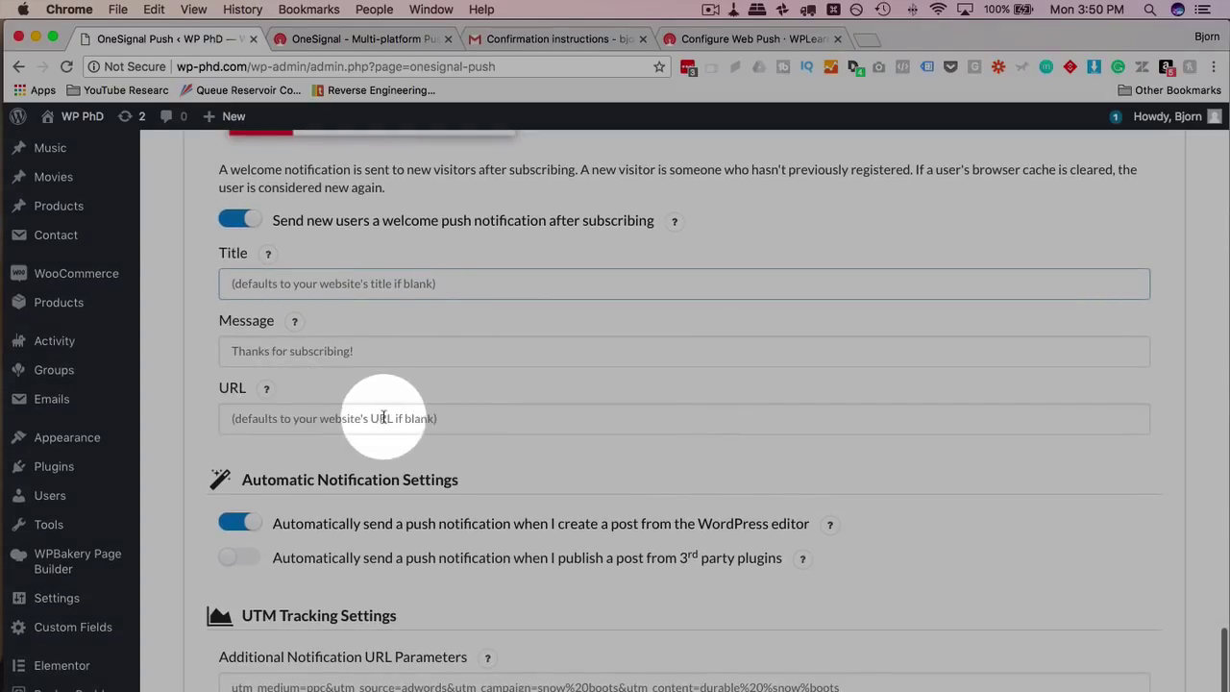
scroll(213, 420, down, 1)
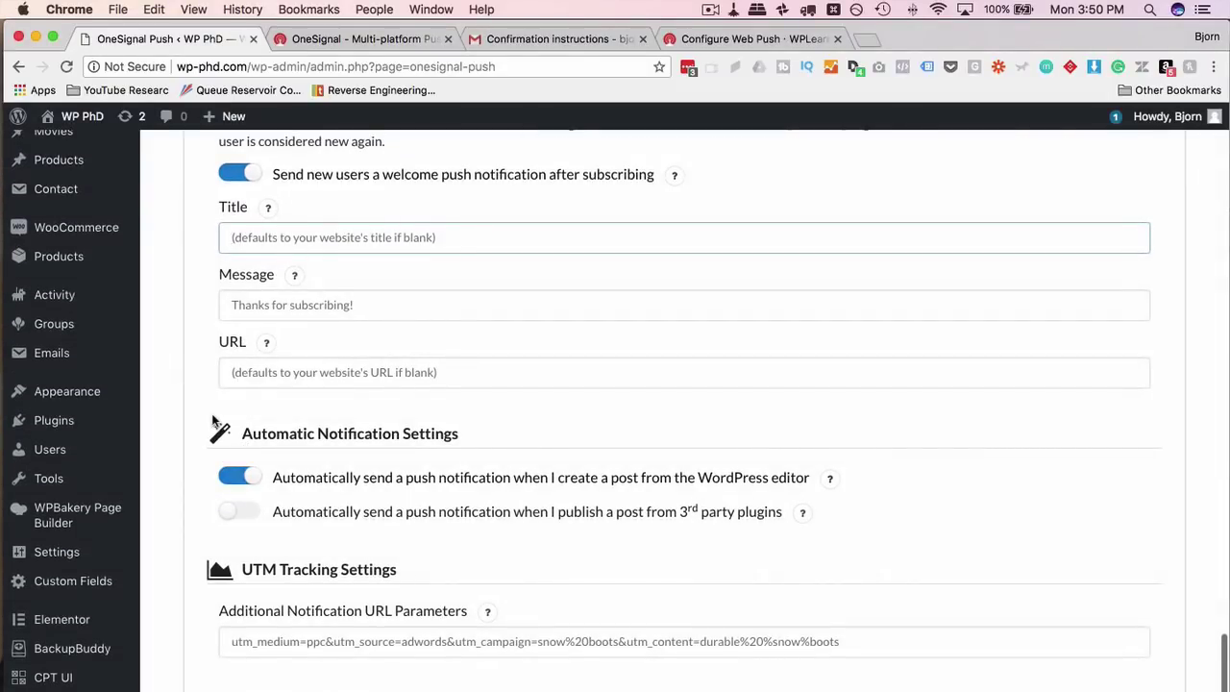
scroll(212, 420, down, 3)
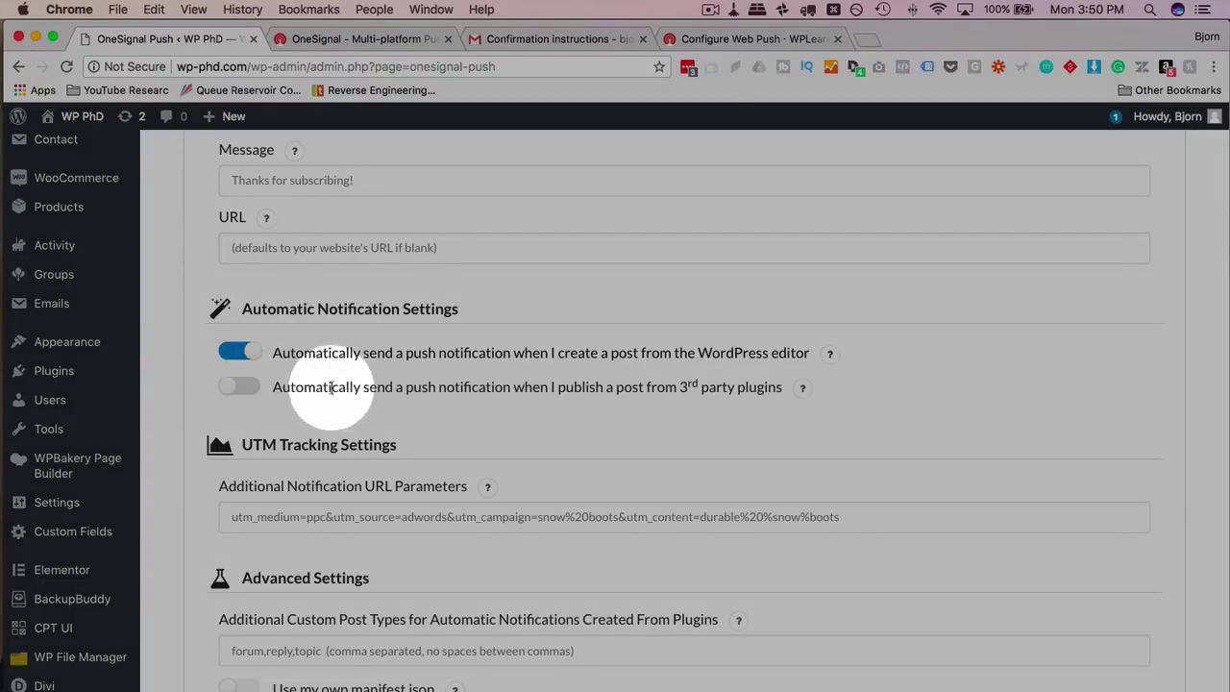
click(240, 389)
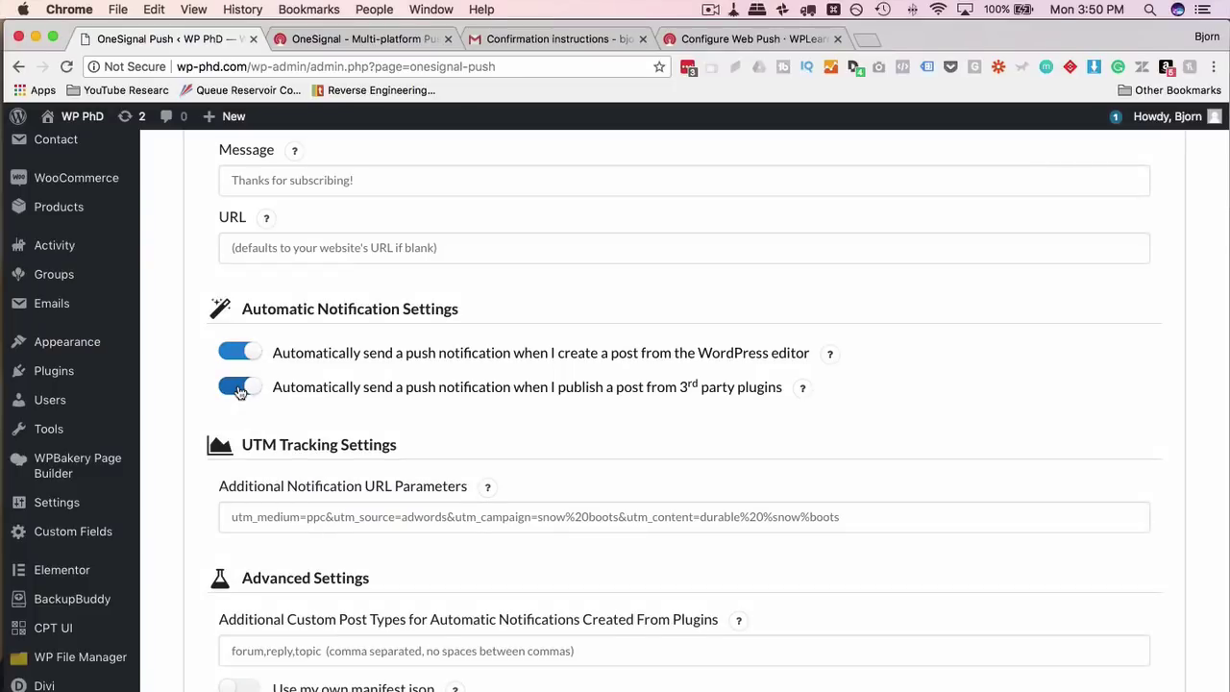
scroll(197, 397, down, 3)
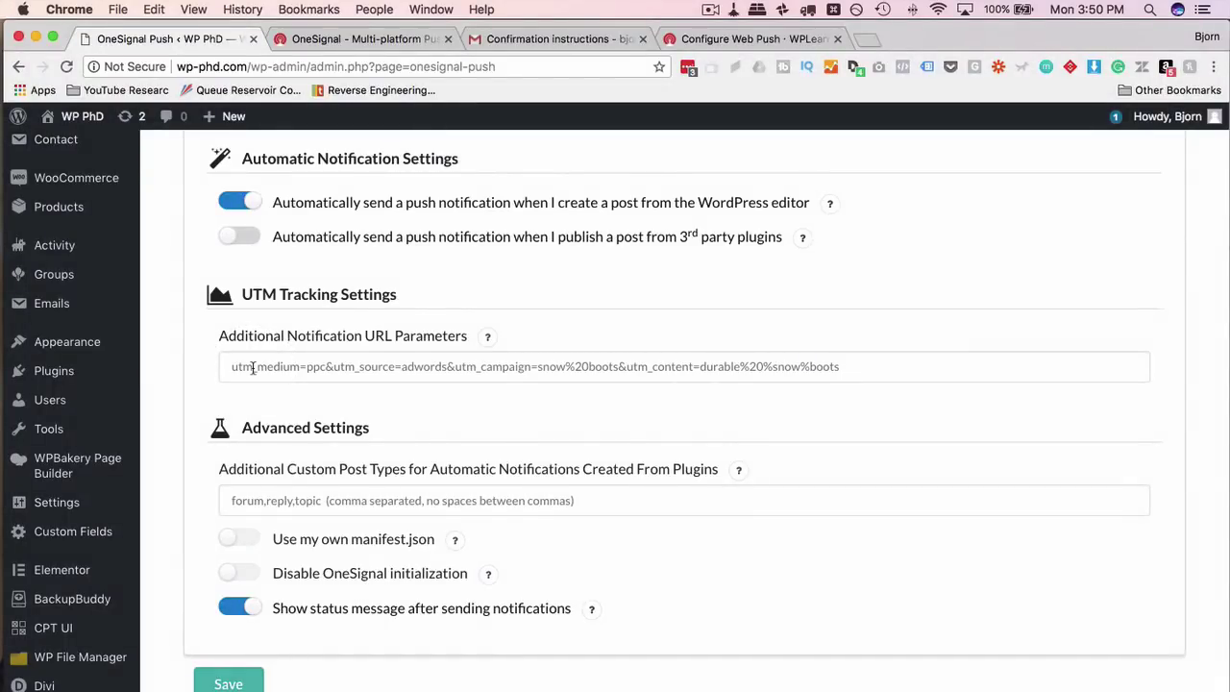
click(224, 366)
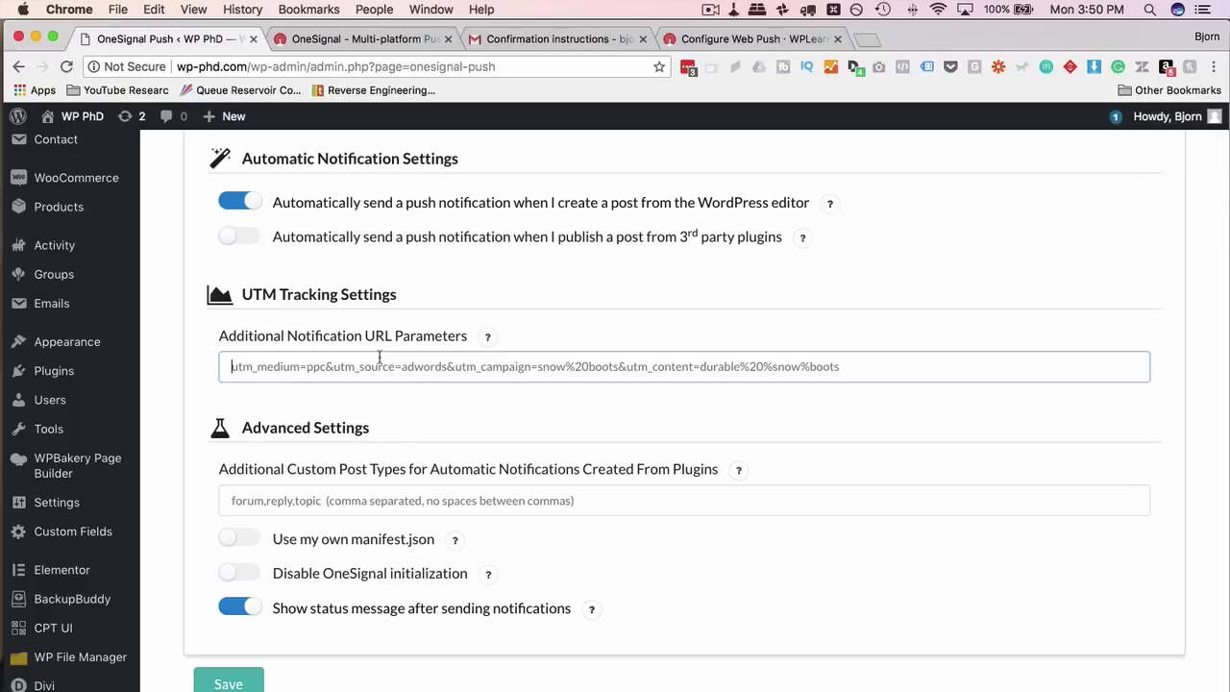
Search Google for 'google utm' in a new tab and open the Campaign URL Builder.
key(super+t)
text(google )
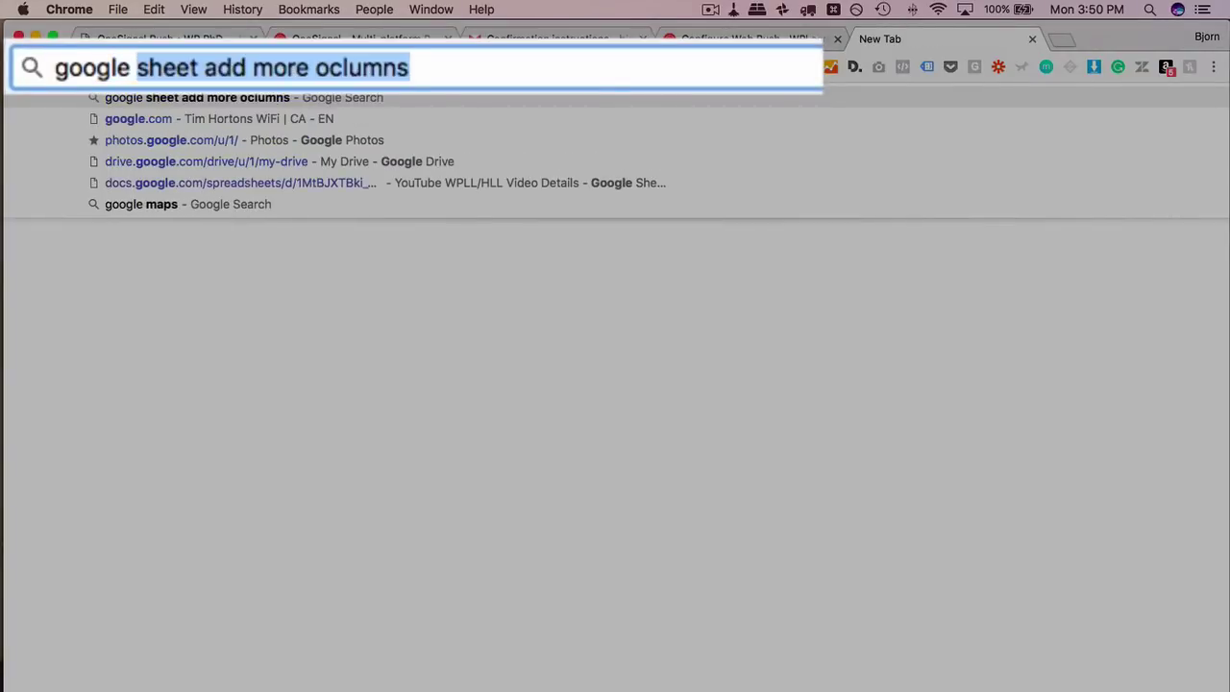
text(utm)
key(Return)
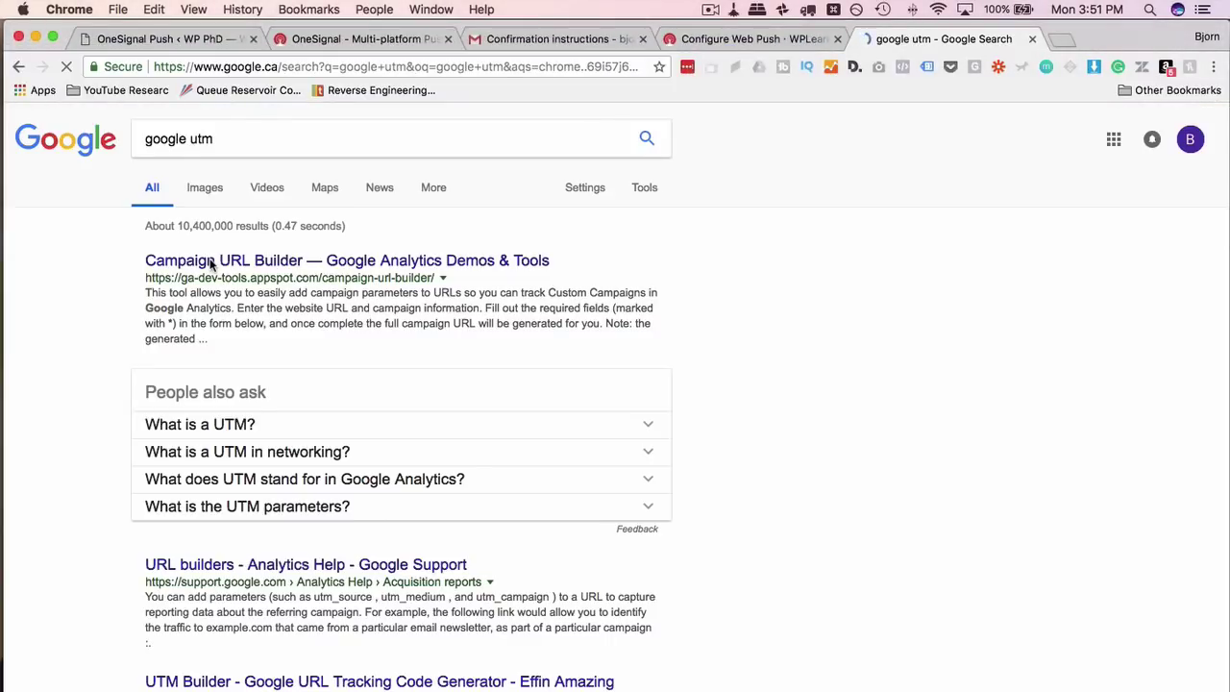
click(154, 261)
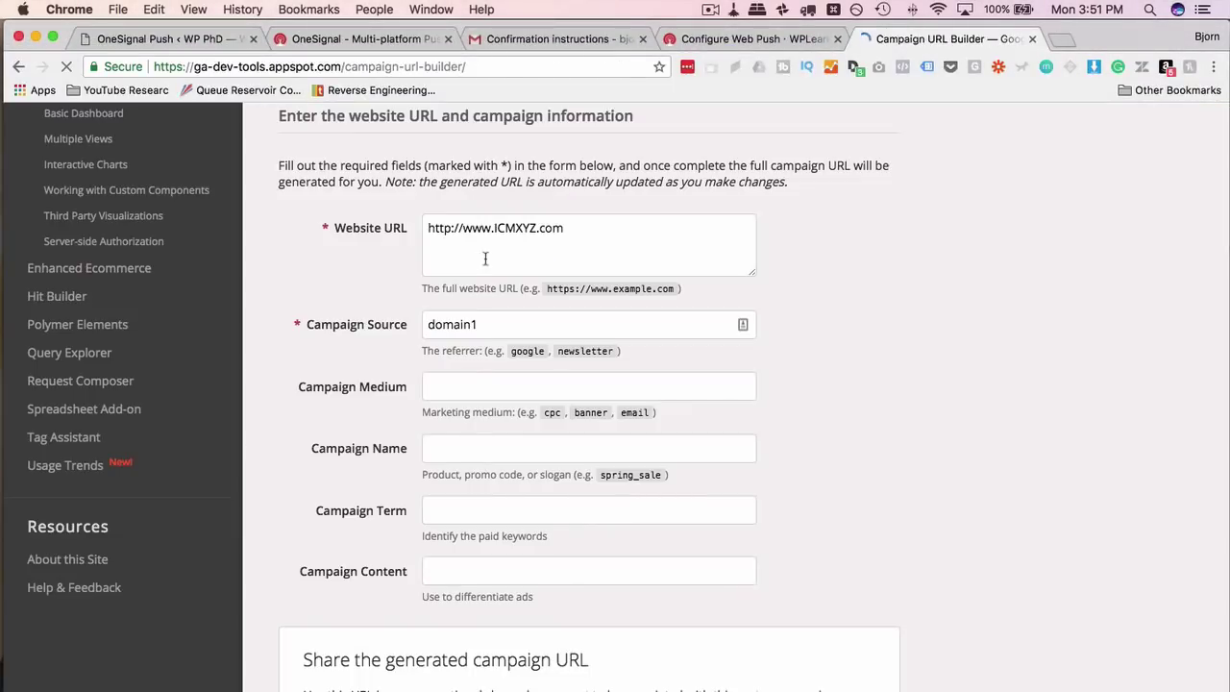
Move between the Campaign URL Builder fields and OneSignal's UTM parameters field.
click(499, 251)
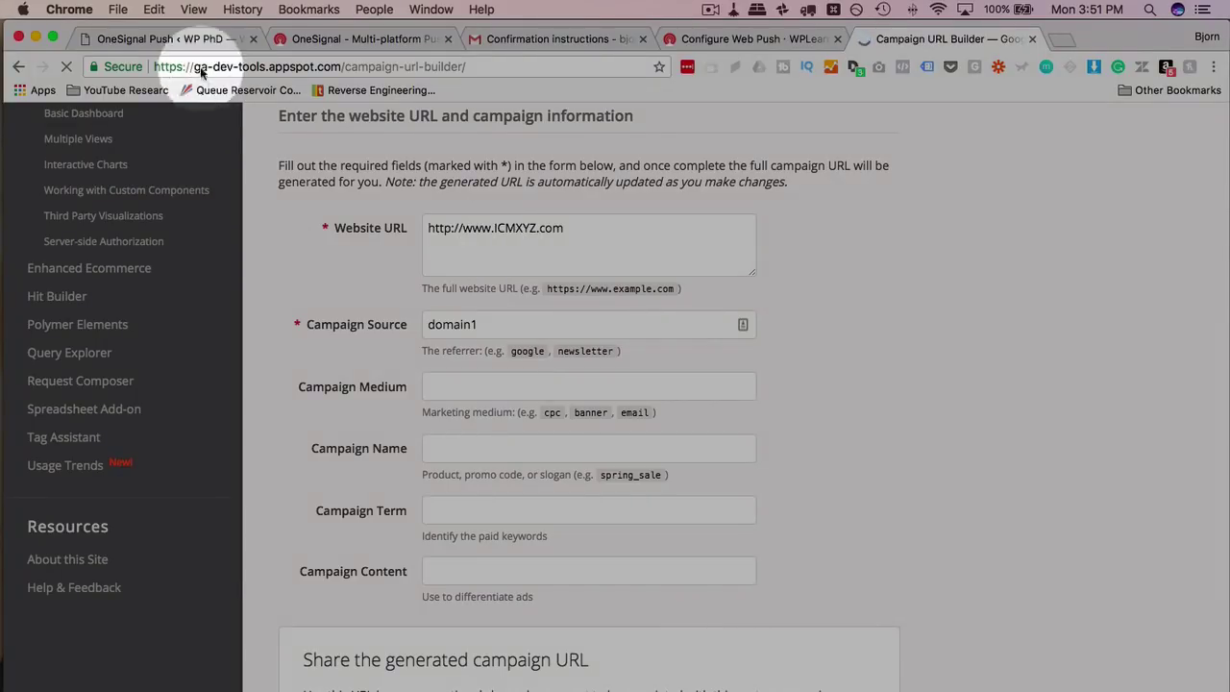
click(192, 39)
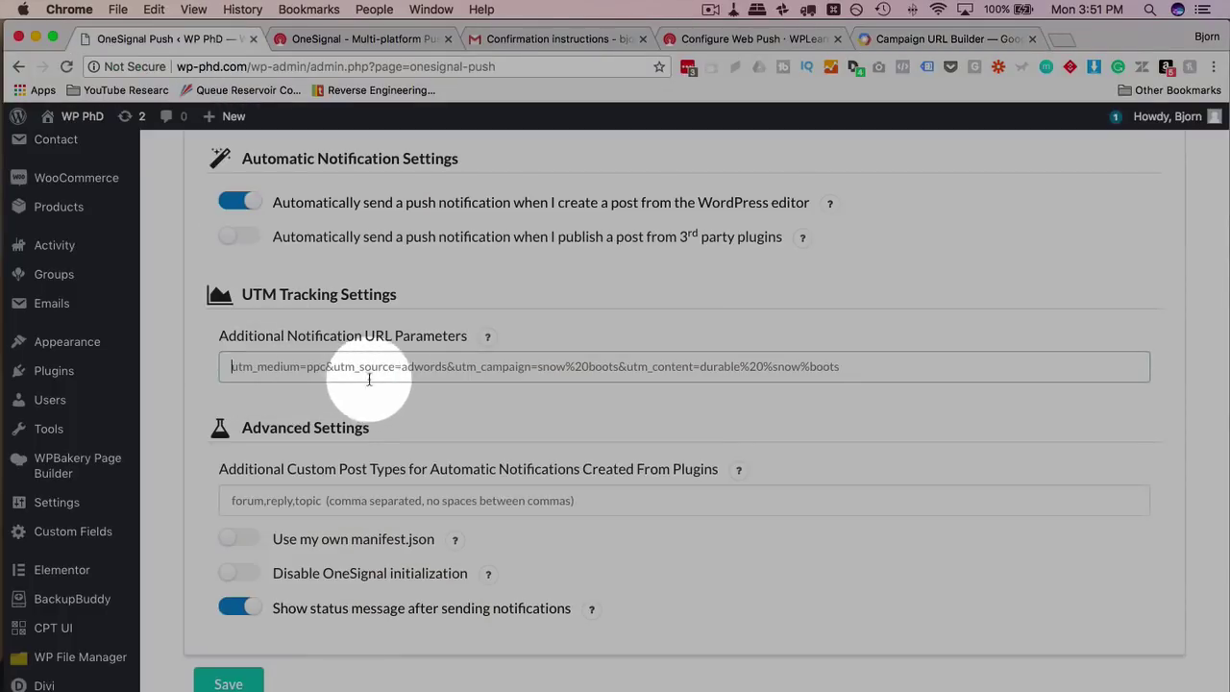
click(415, 372)
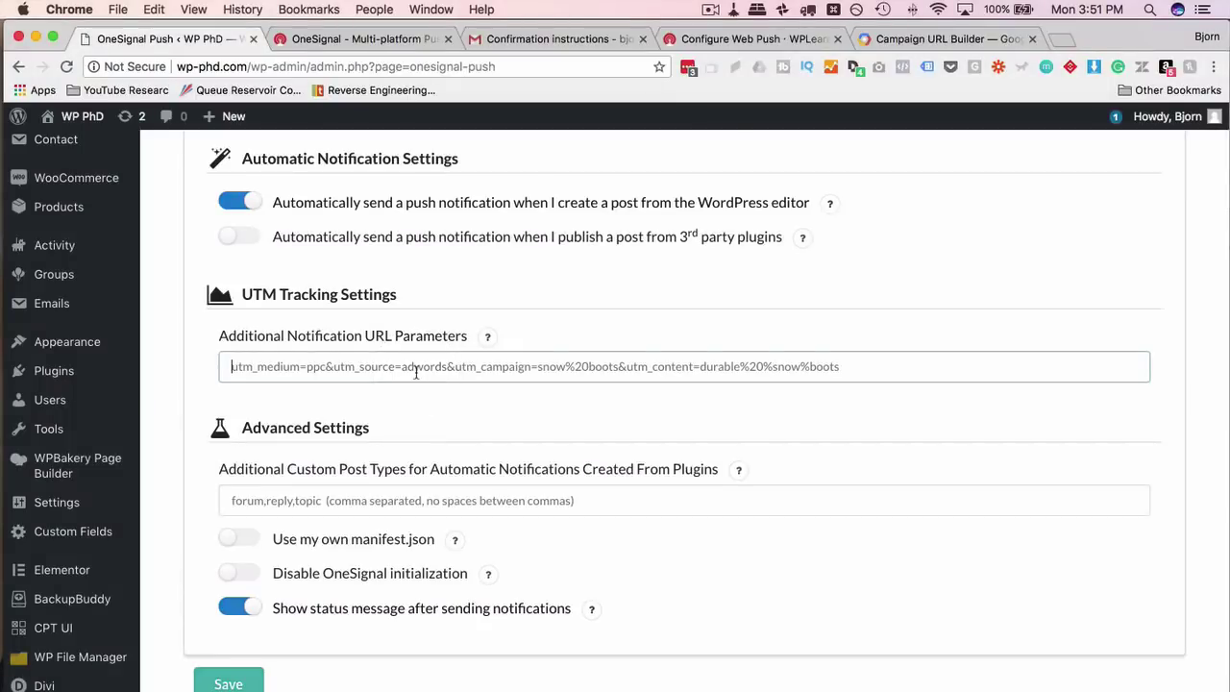
click(933, 38)
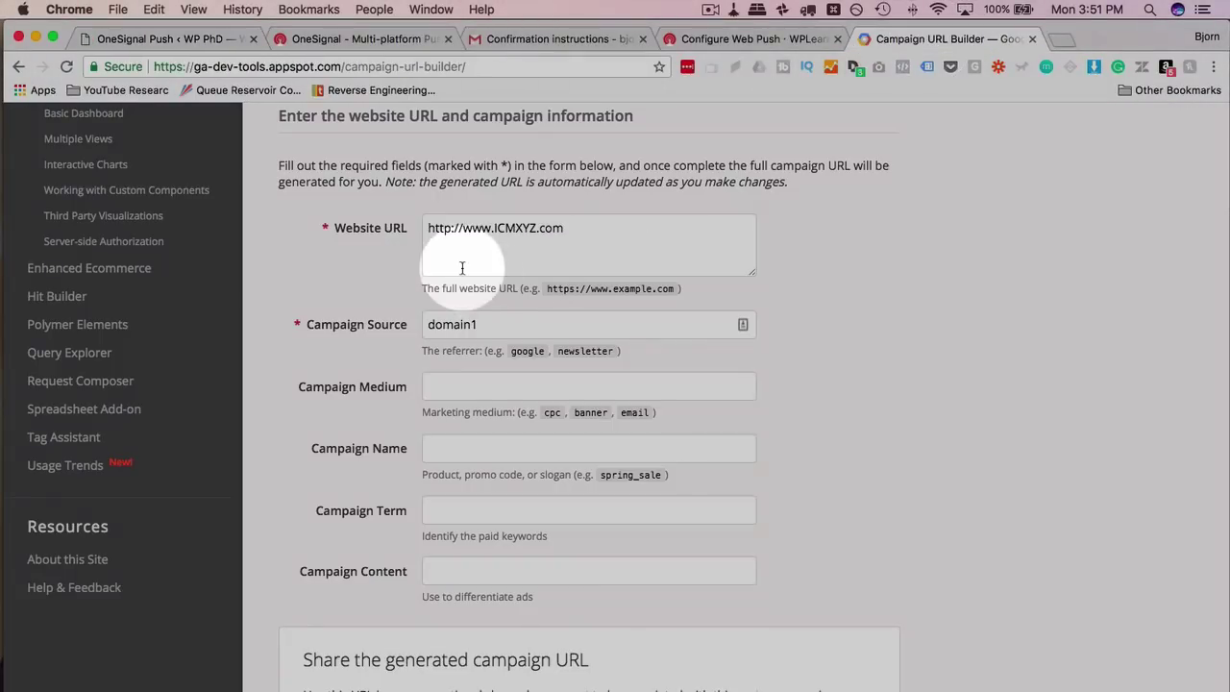
click(463, 268)
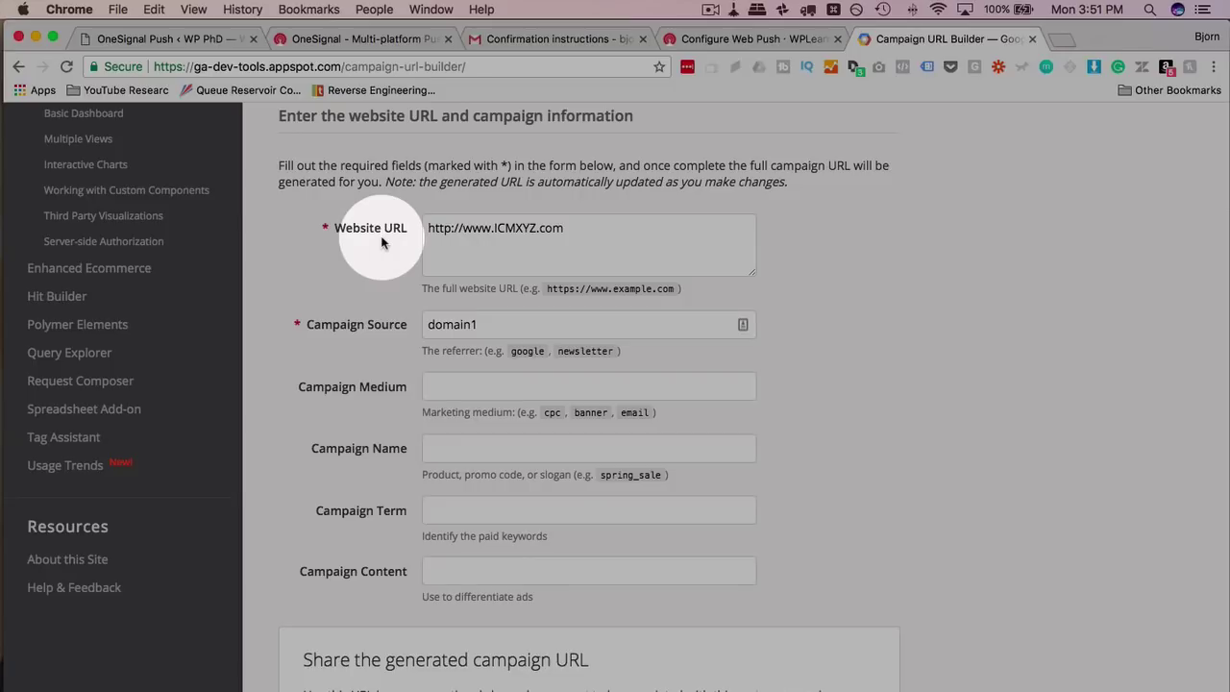
Enter campaign source onesignal, medium webpush, name webpush and term newpost in the builder.
scroll(398, 294, down, 2)
click(444, 277)
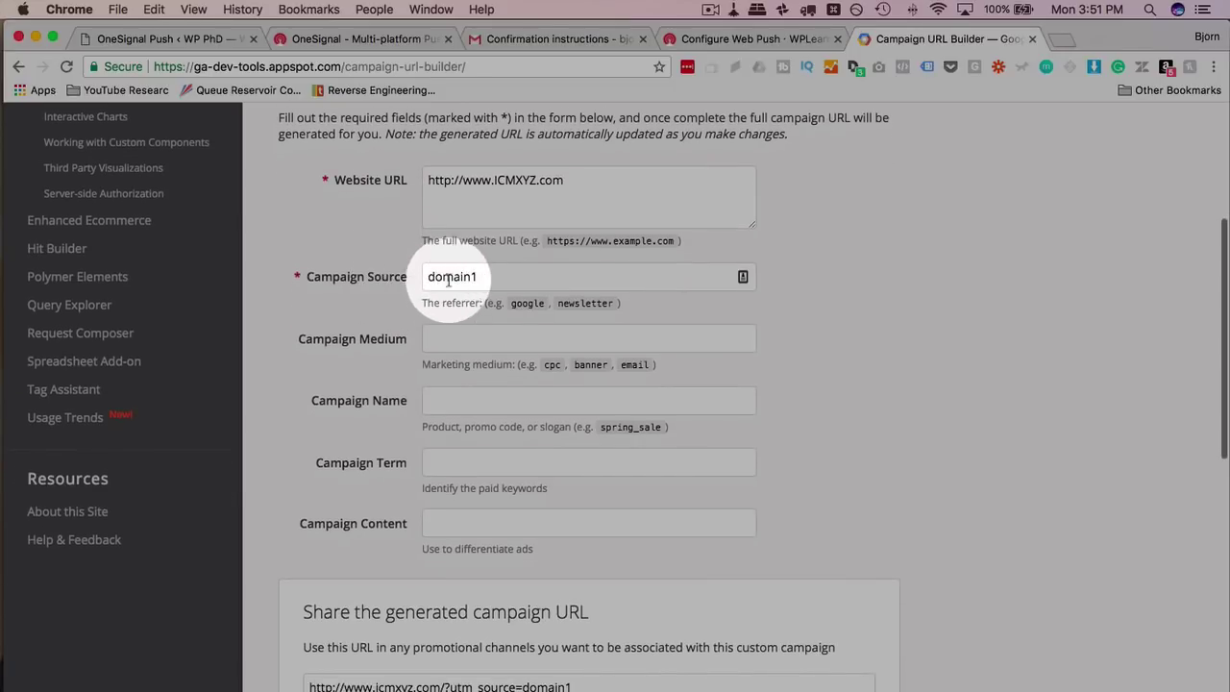
double_click(459, 276)
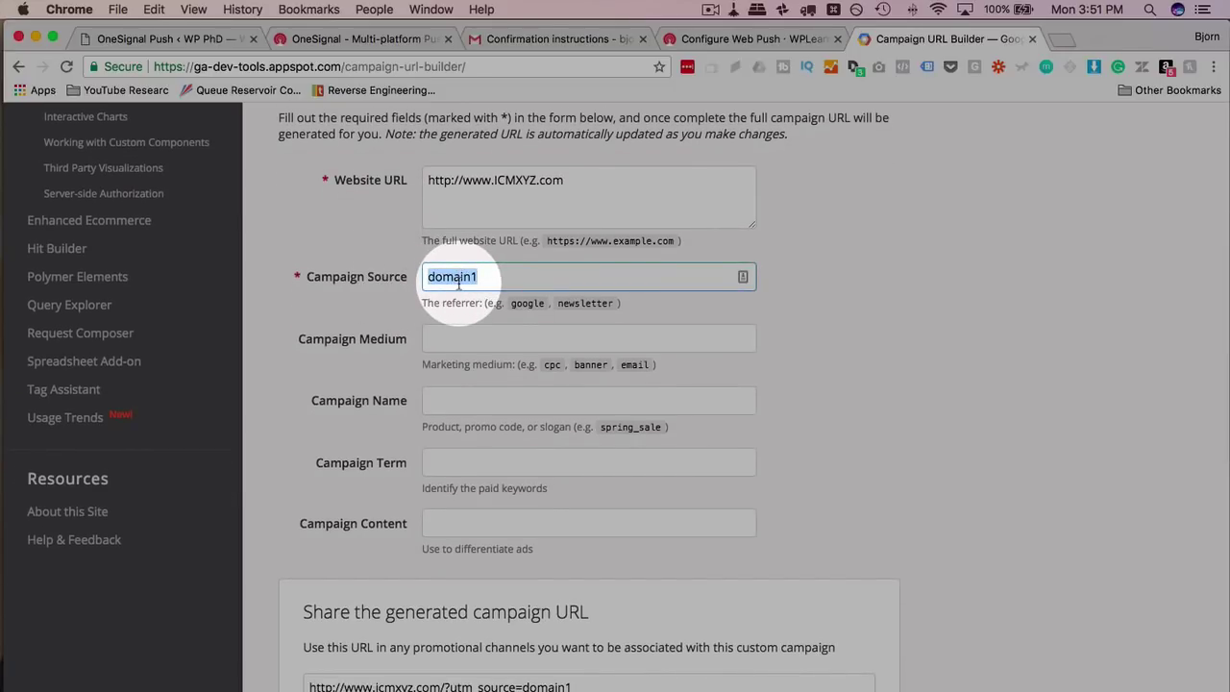
text(onesignal)
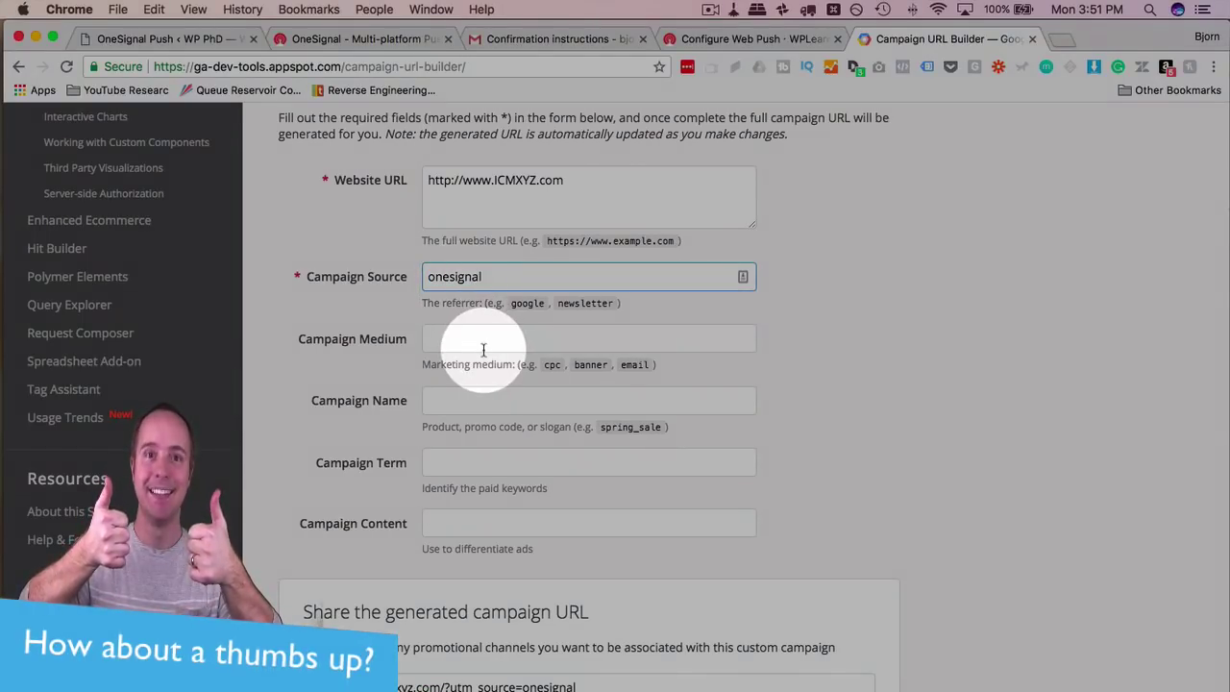
click(483, 349)
text(webpush)
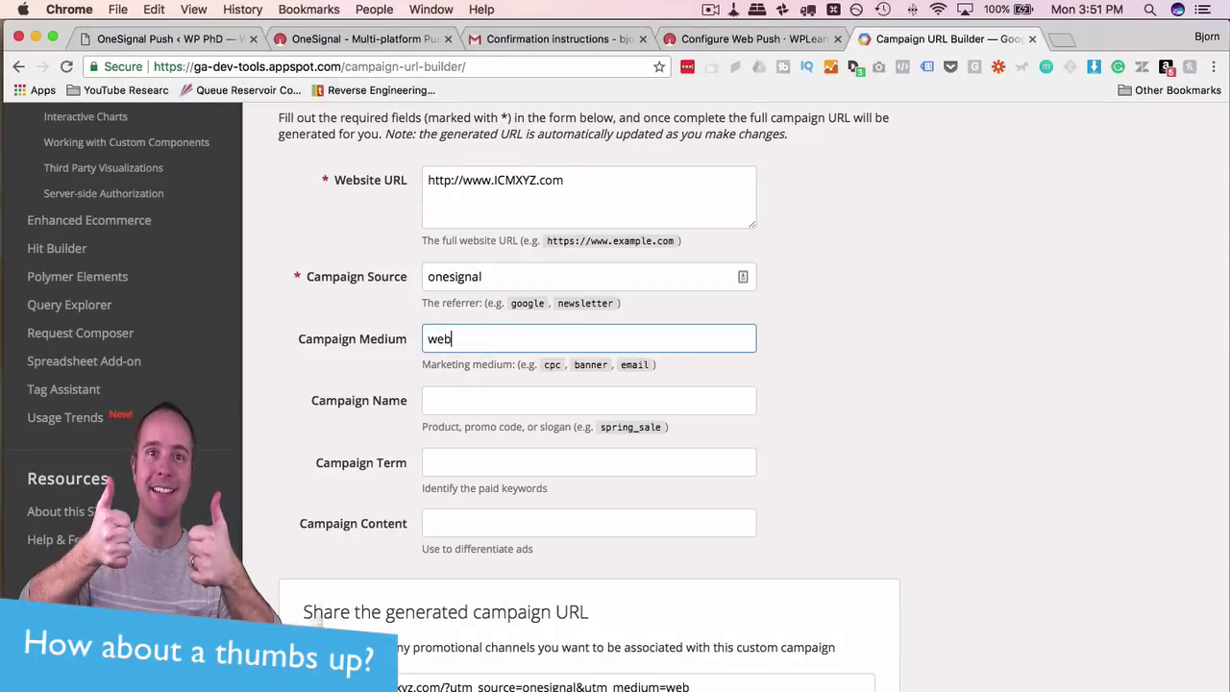
click(507, 399)
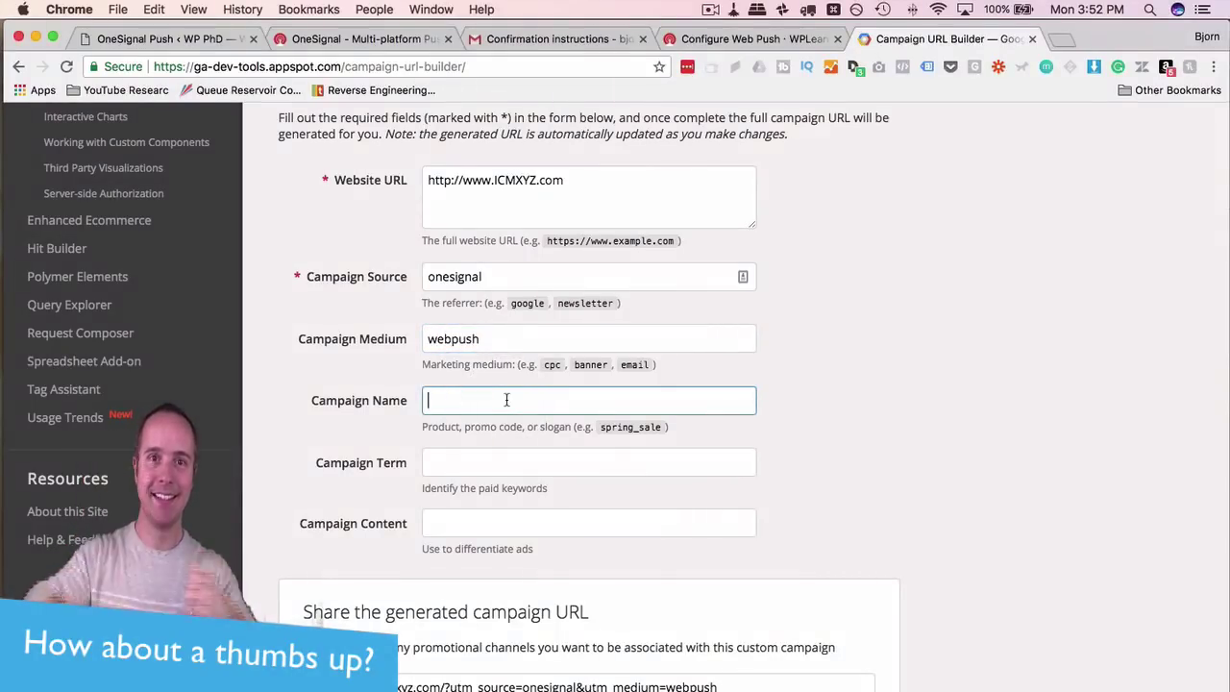
text(webpush)
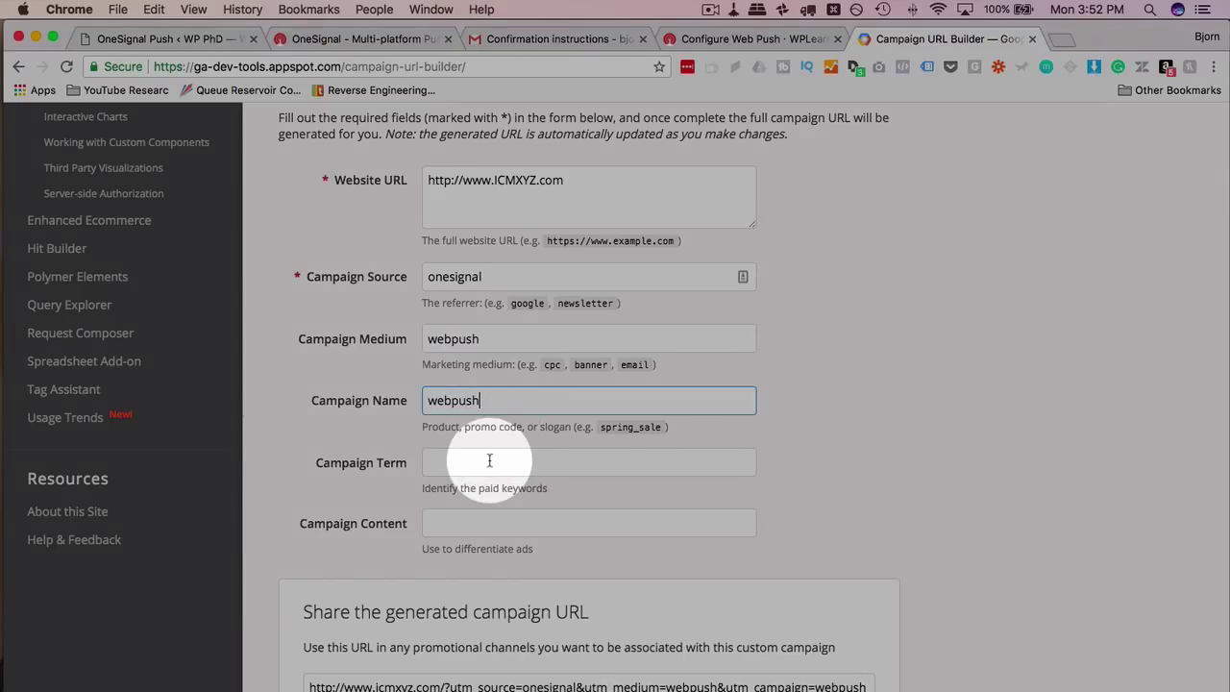
click(489, 461)
text(newpost)
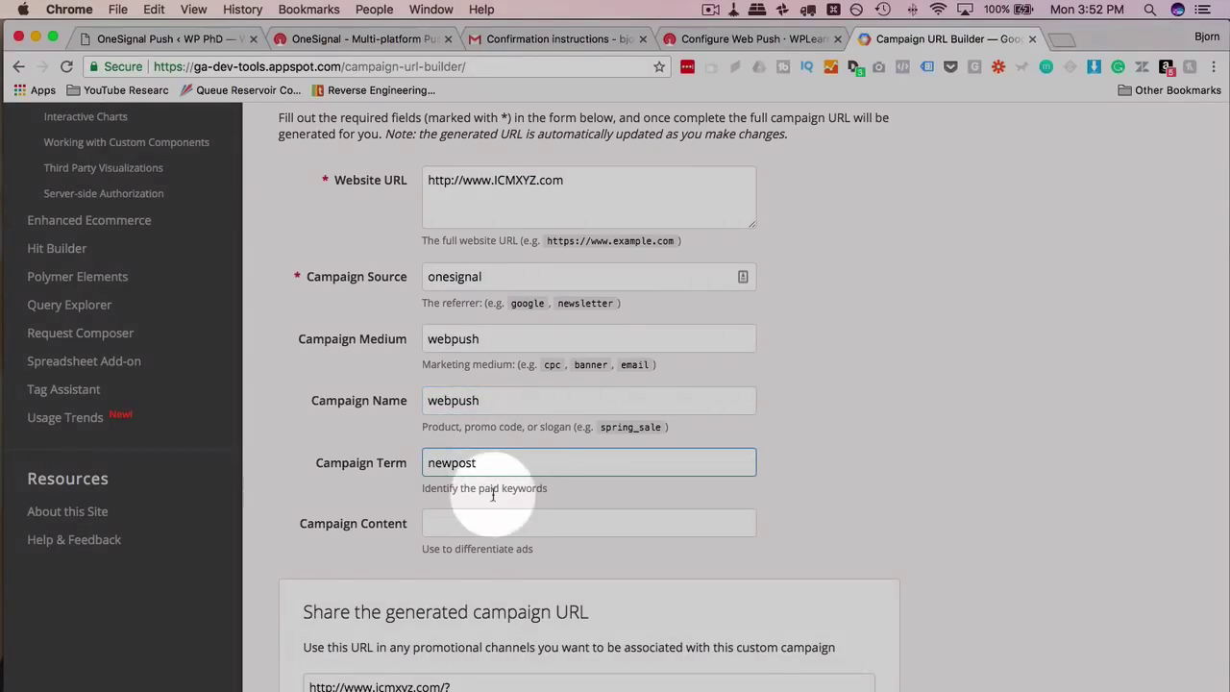
click(488, 519)
Correct the campaign content to 'blog' and copy the generated utm_ parameter string.
scroll(436, 590, down, 3)
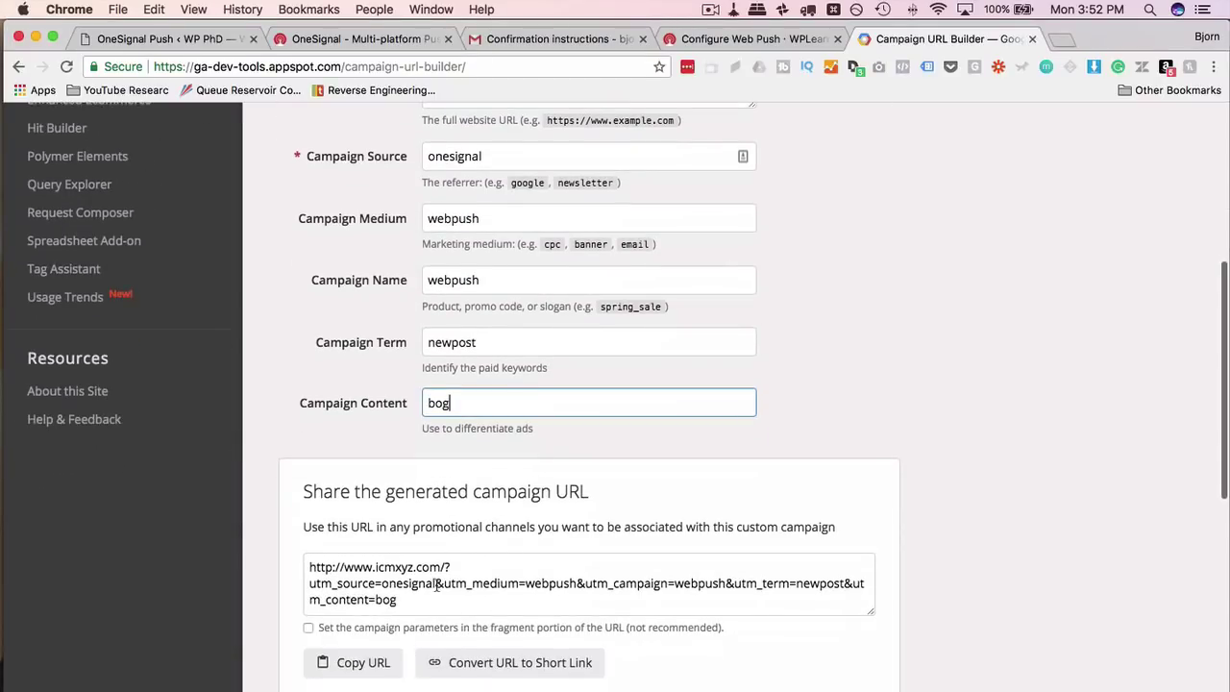
click(401, 597)
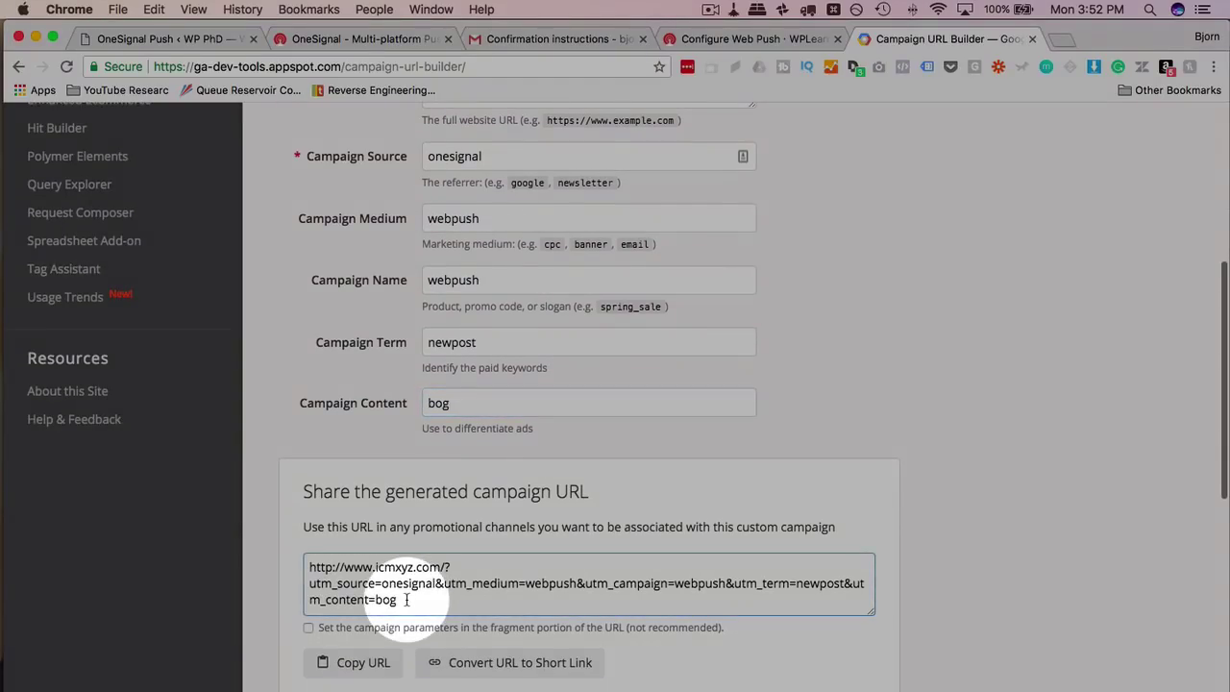
click(433, 403)
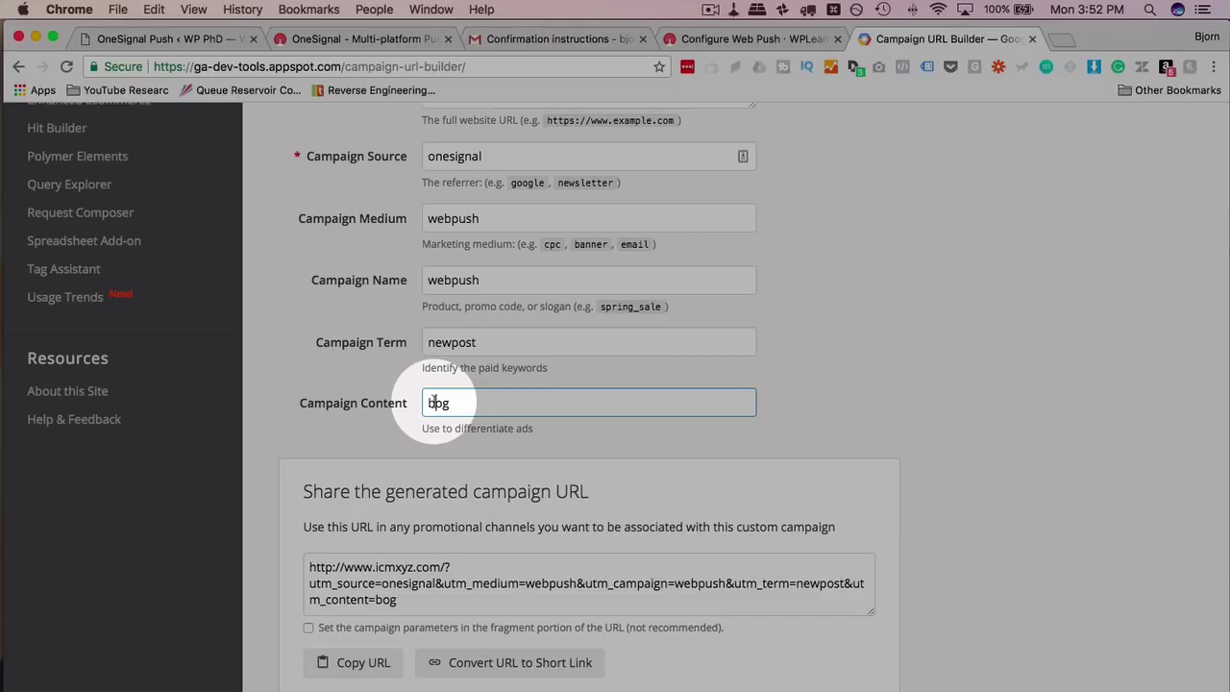
text(l)
drag(400, 600, 307, 582)
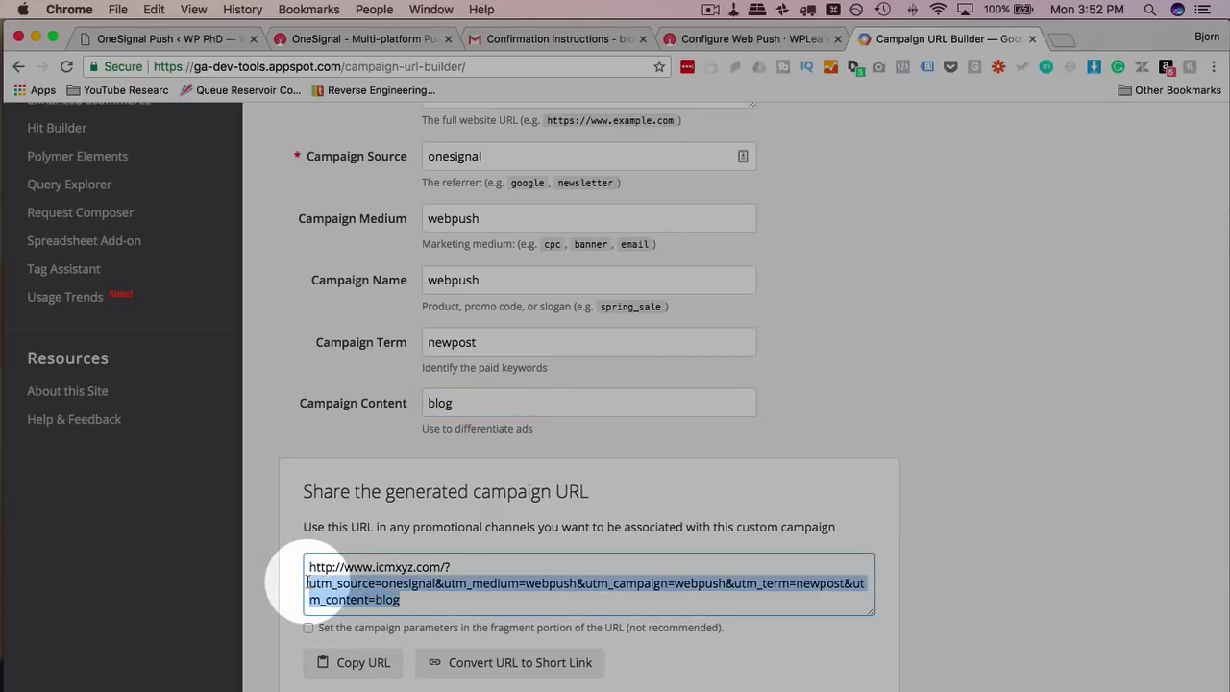
right_click(317, 586)
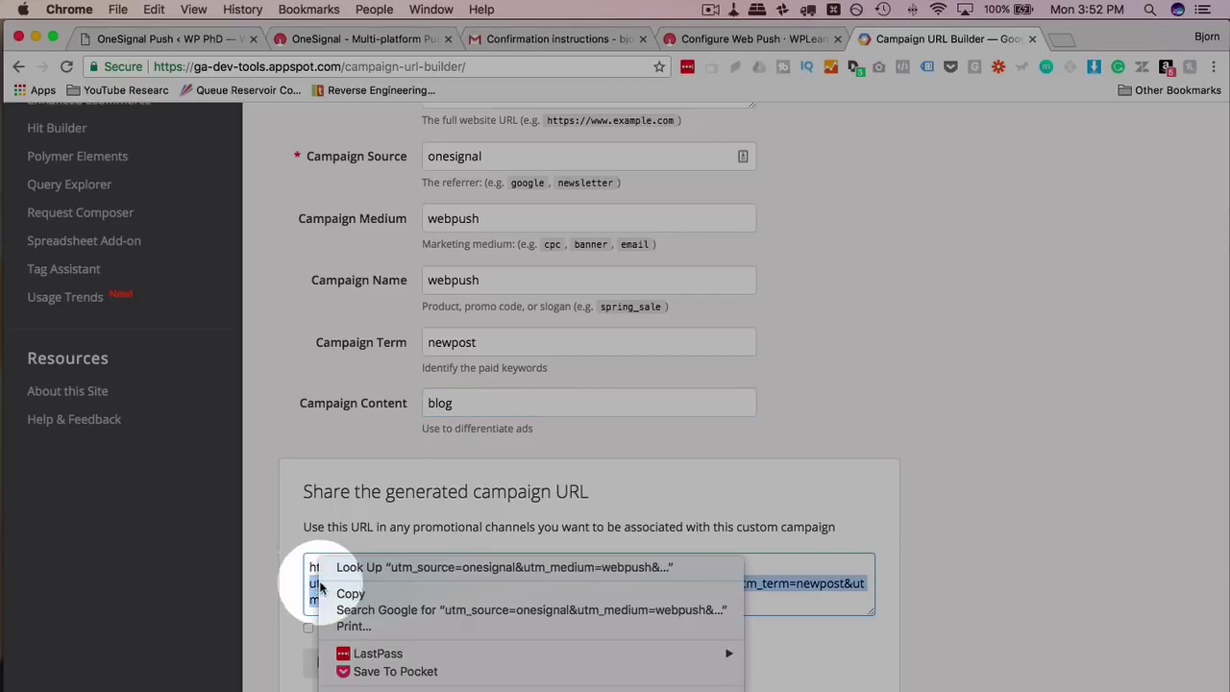
click(321, 513)
Paste the copied UTM string into OneSignal's Additional Notification URL Parameters field.
click(197, 40)
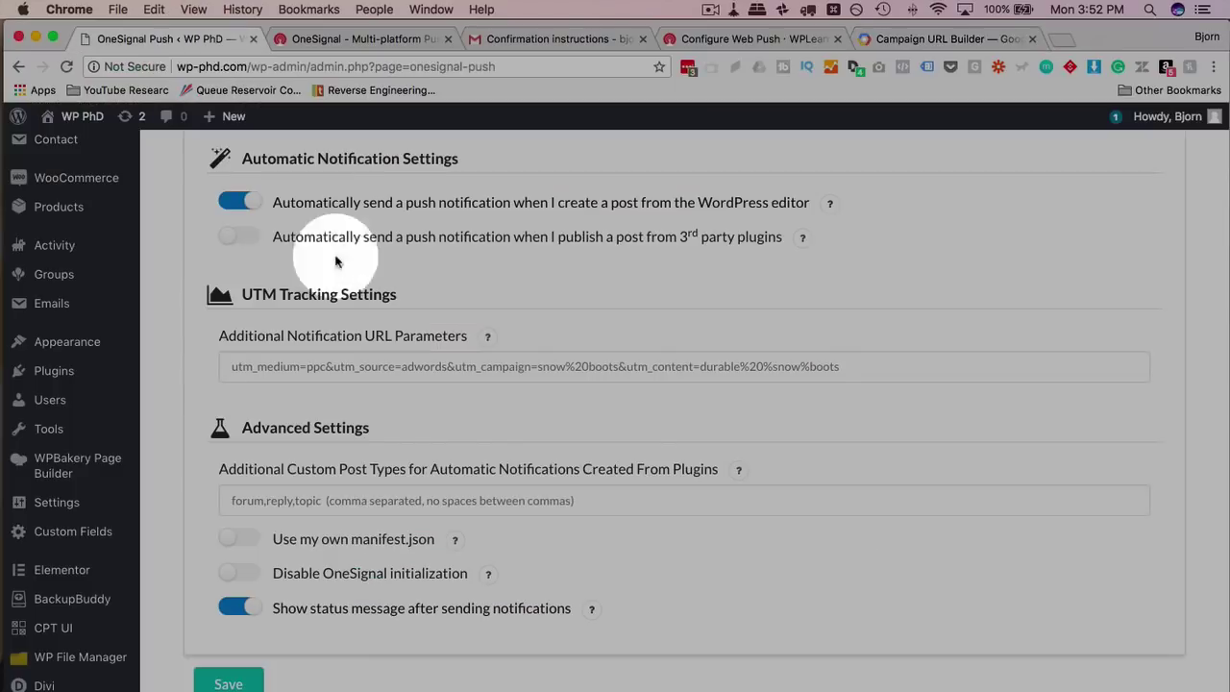
click(273, 366)
right_click(272, 365)
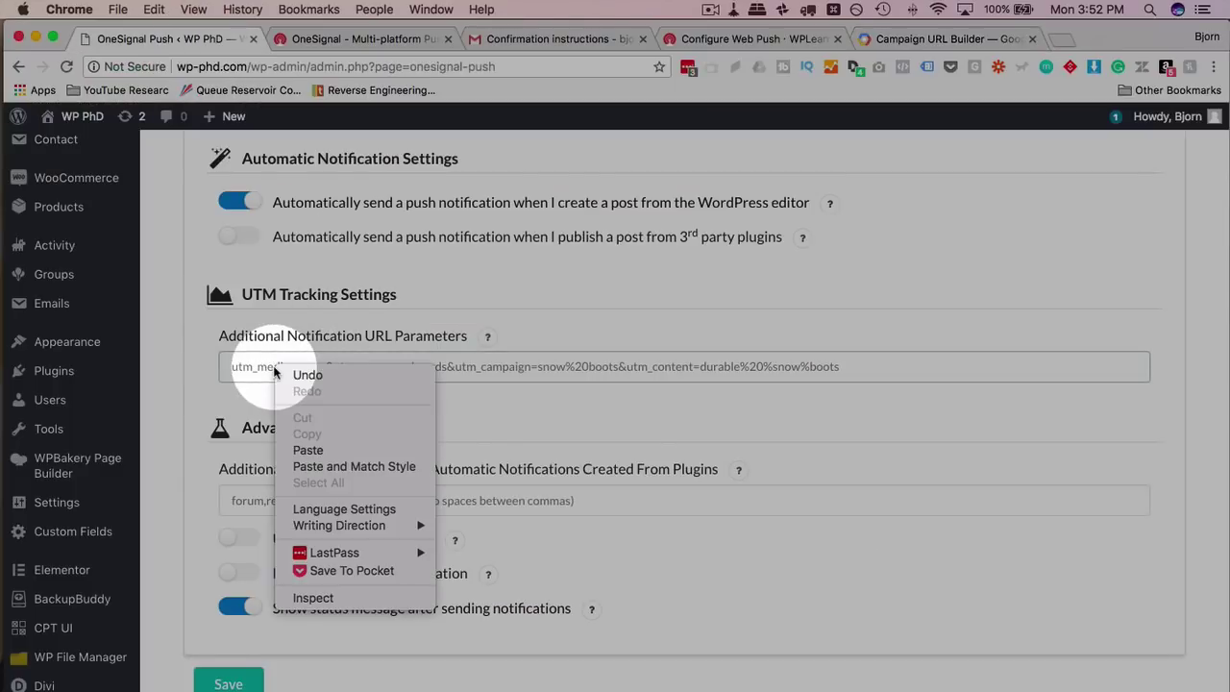
click(305, 450)
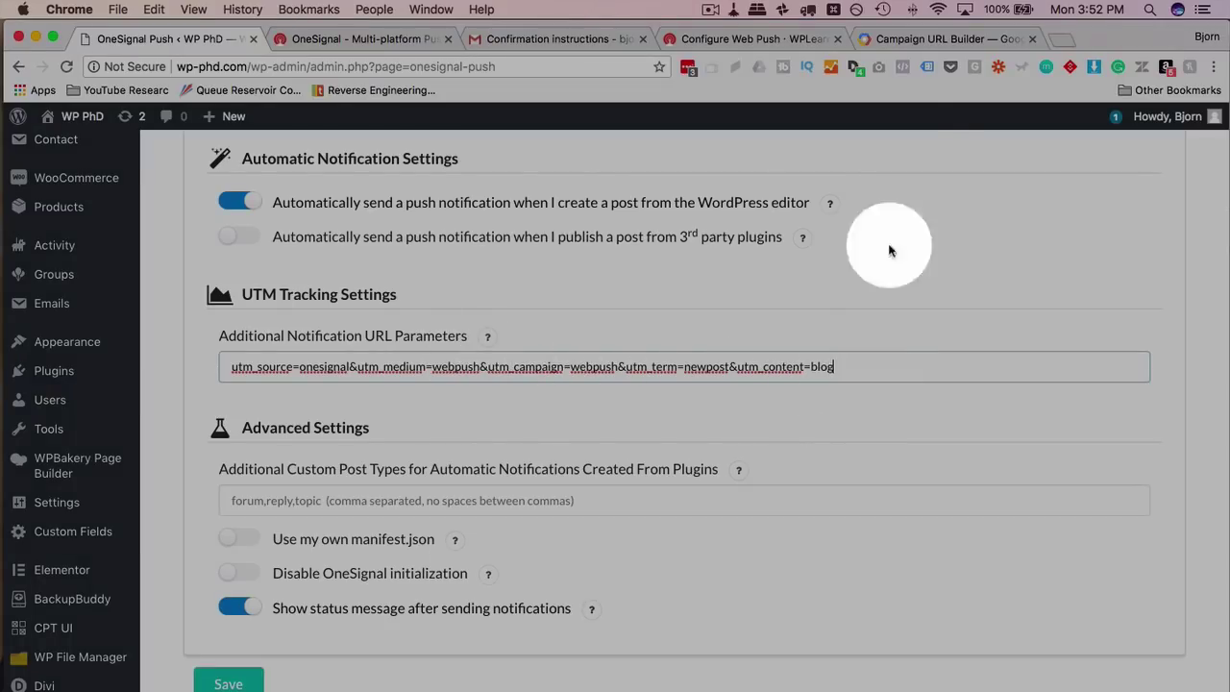
click(908, 40)
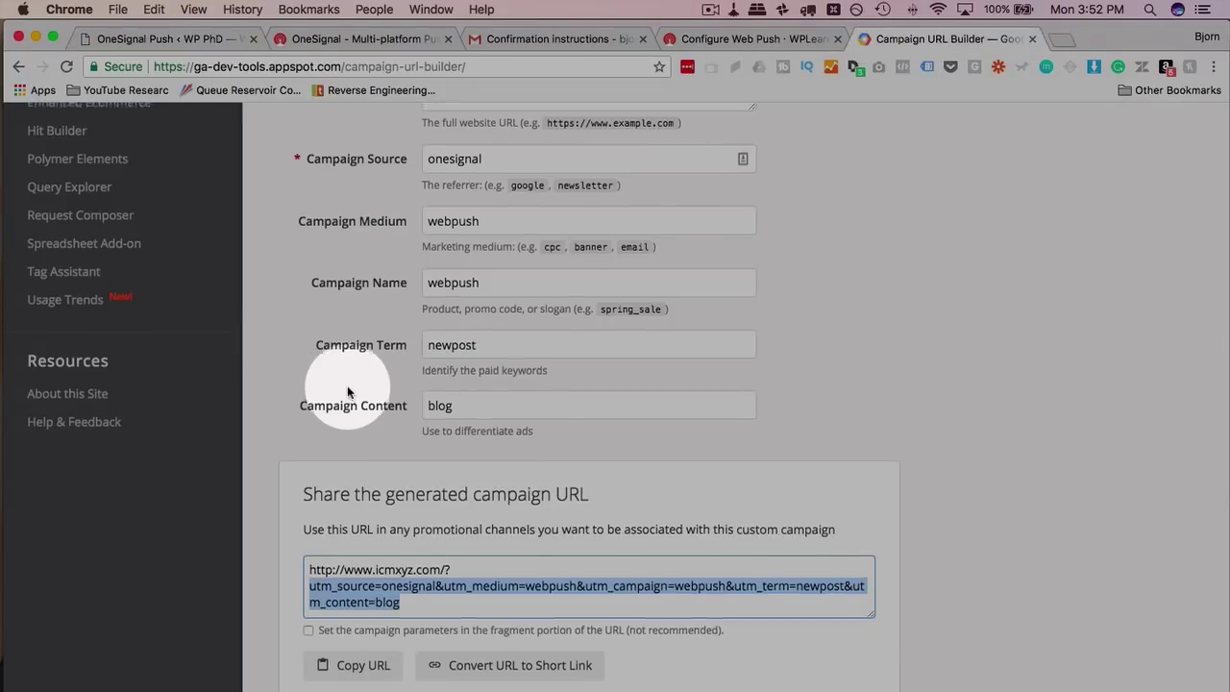
Check the pasted utm_source=onesignal parameters in OneSignal settings and scroll down to Save.
scroll(346, 384, up, 4)
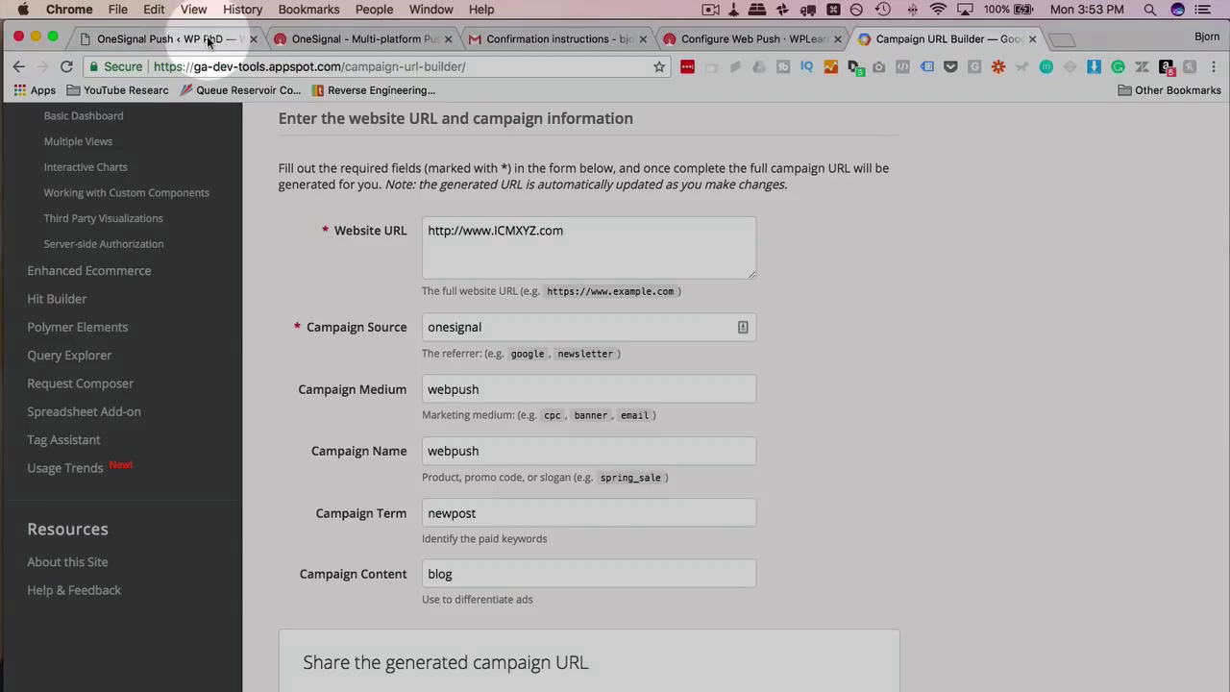
click(206, 38)
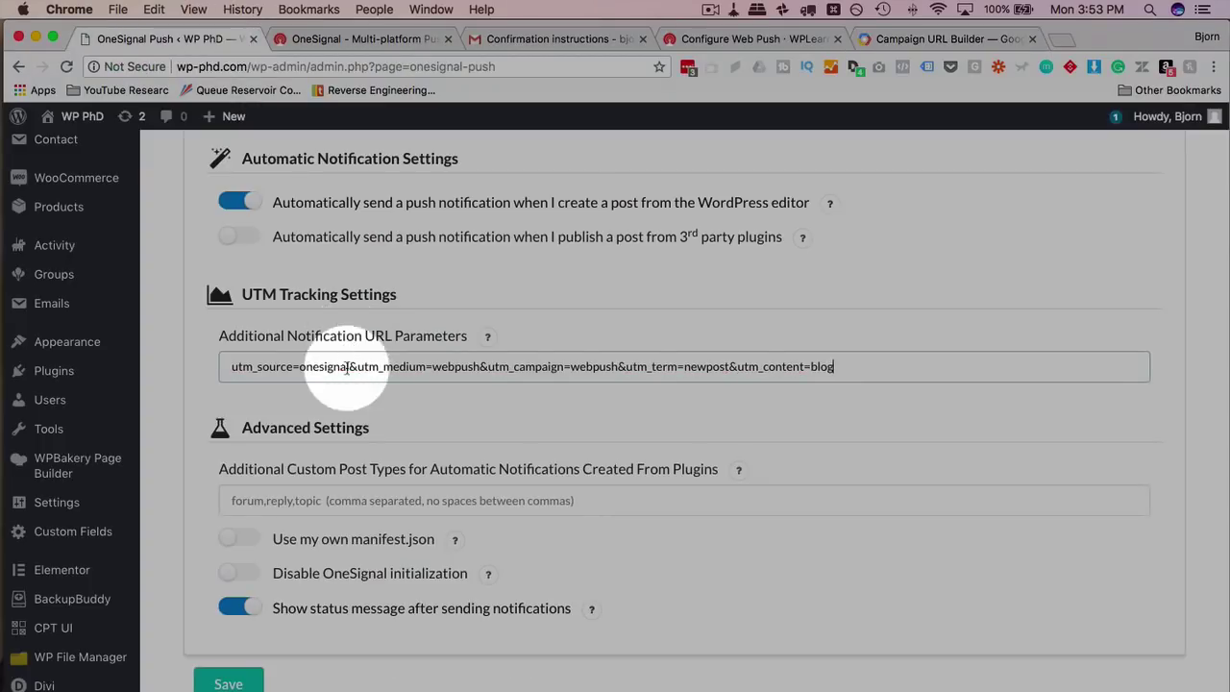
drag(227, 366, 351, 366)
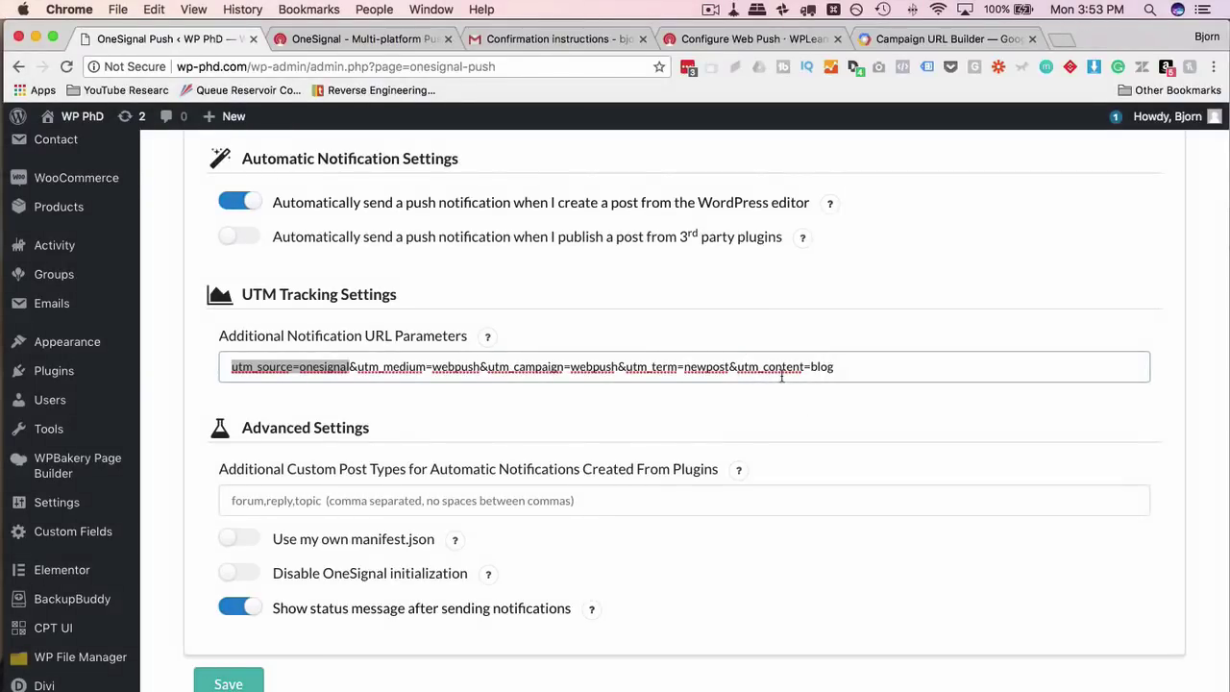
scroll(188, 422, down, 1)
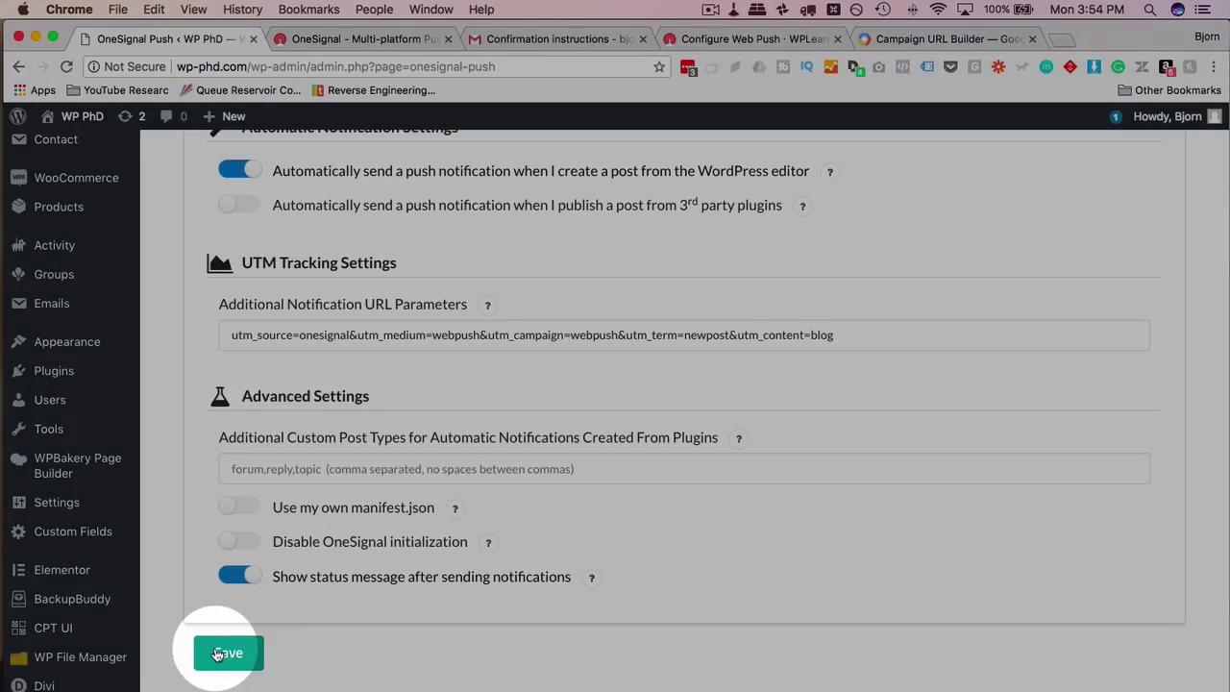
Save the OneSignal settings and copy the site's web address.
click(224, 657)
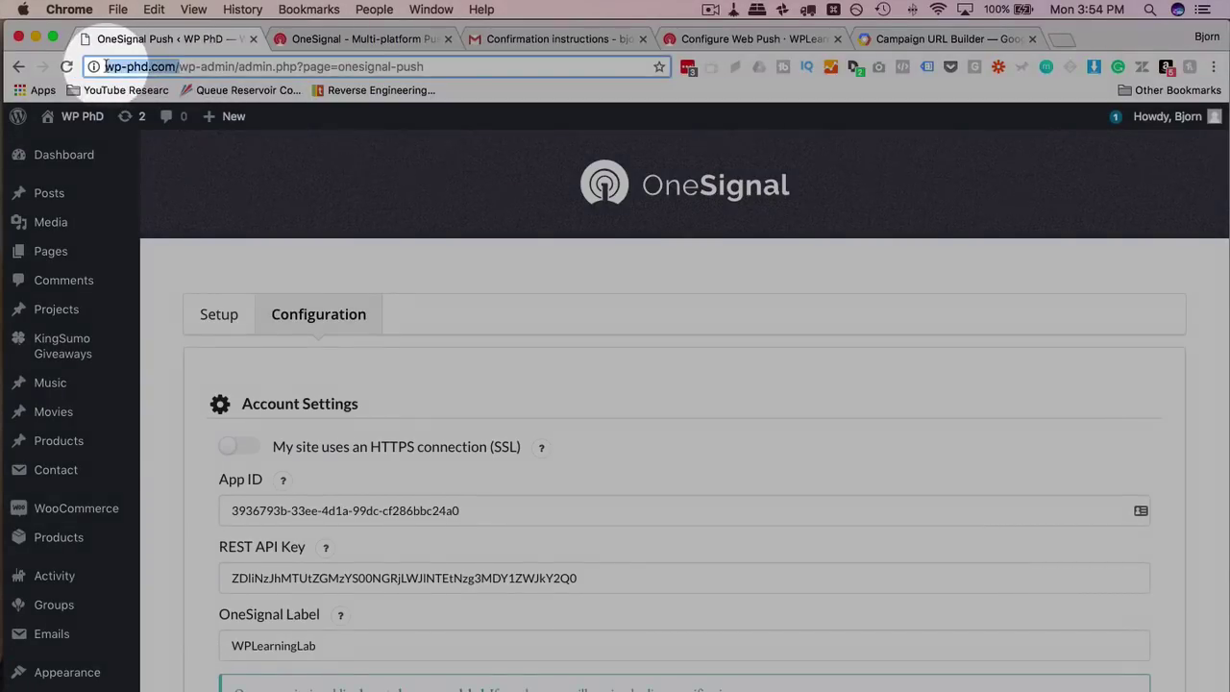
click(115, 66)
right_click(117, 69)
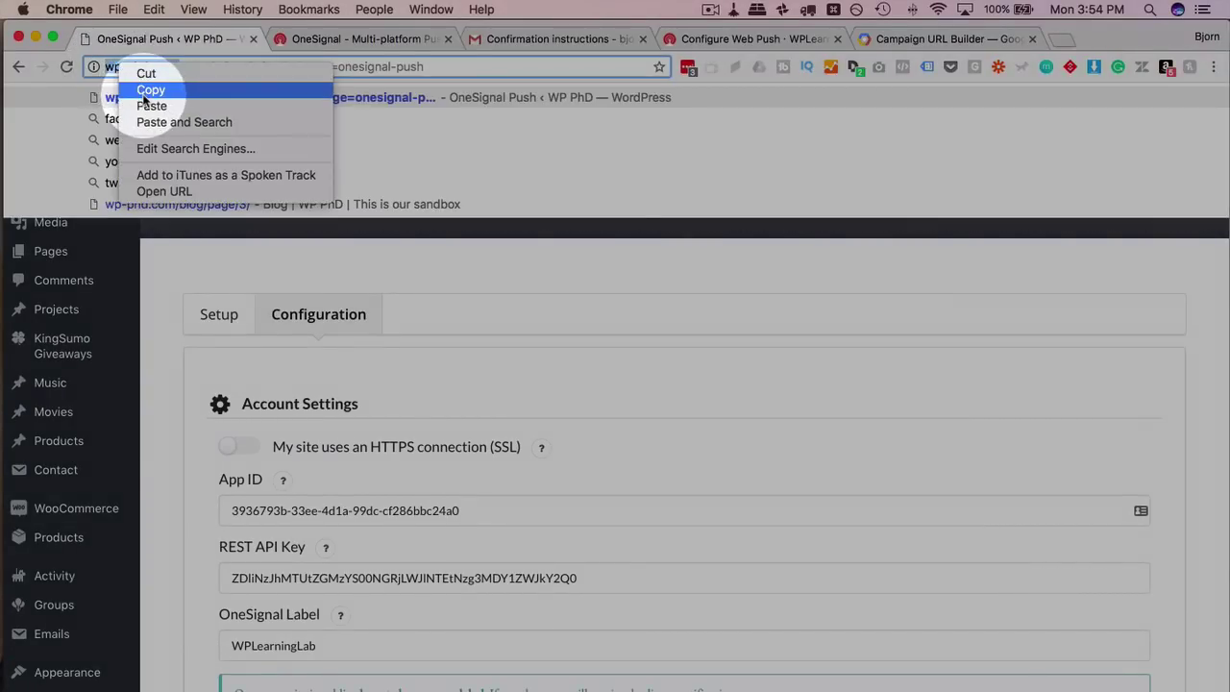
click(137, 91)
Load the site's homepage in a new incognito window.
click(118, 9)
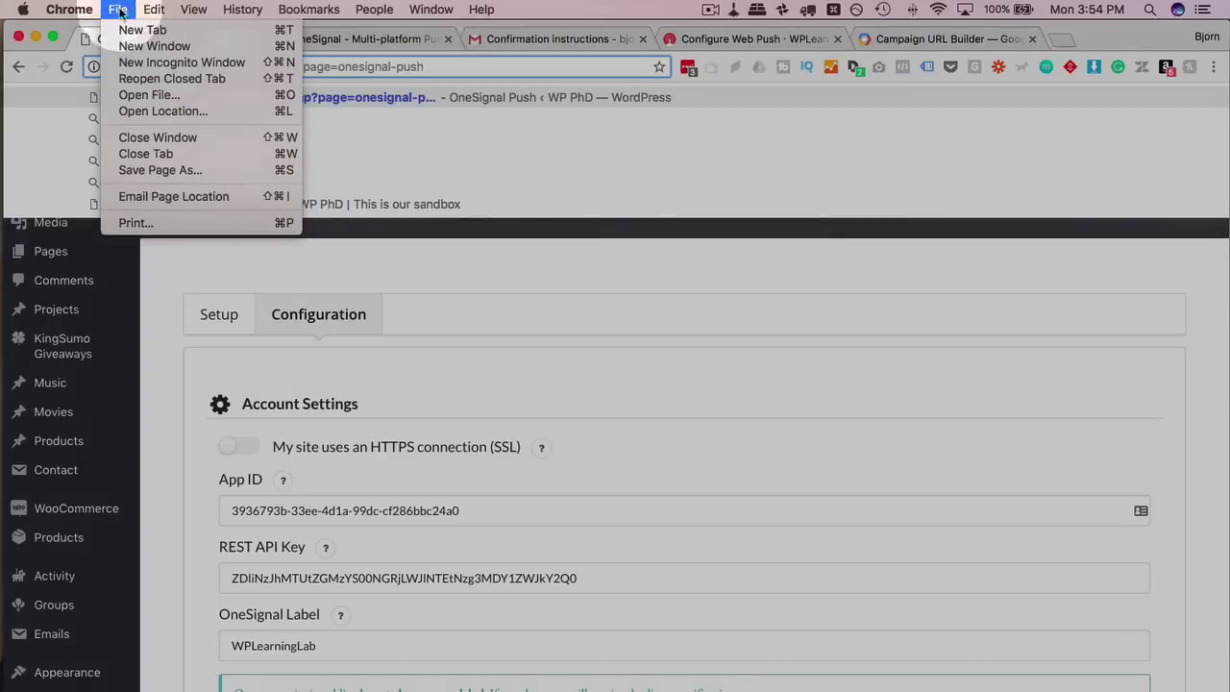
click(178, 62)
right_click(149, 65)
click(173, 98)
key(Return)
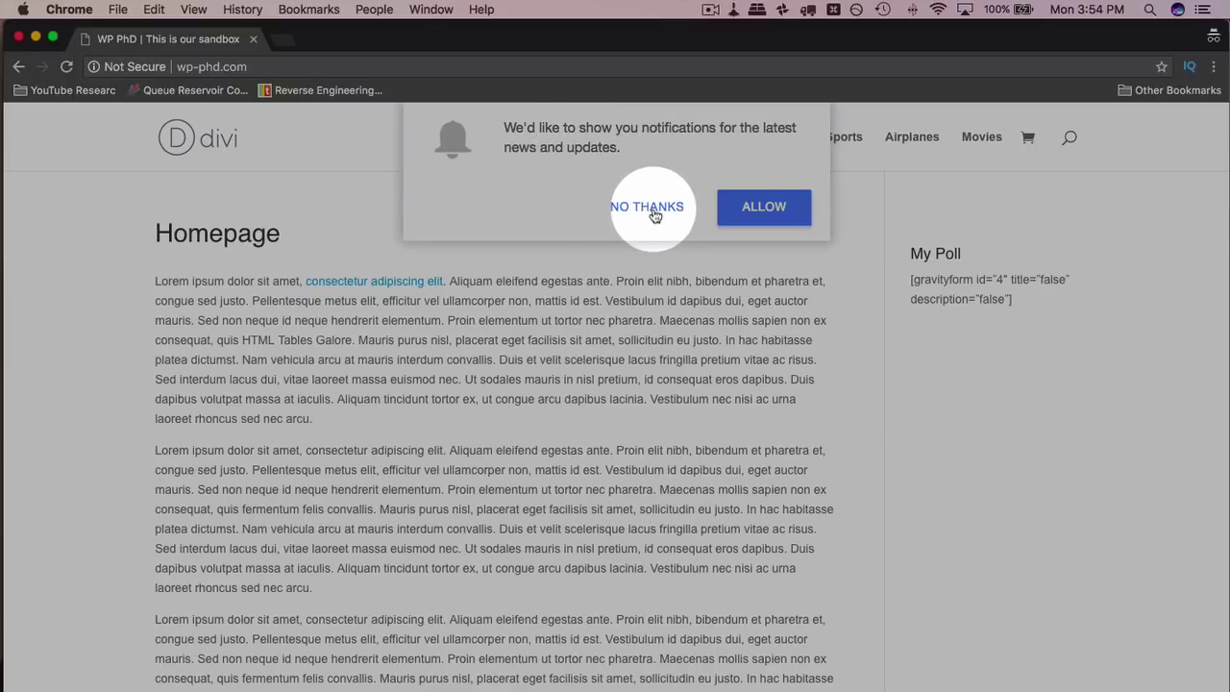
Allow push notifications on the homepage and scroll to see the red OneSignal bell.
click(766, 213)
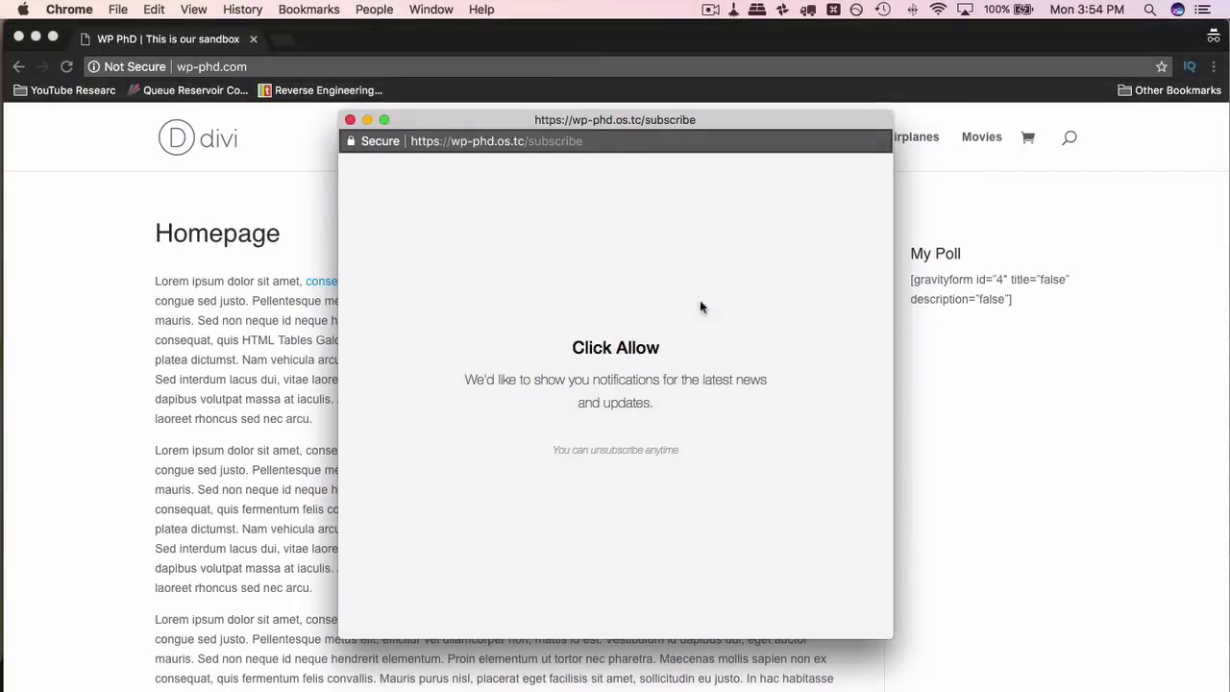
scroll(876, 576, down, 2)
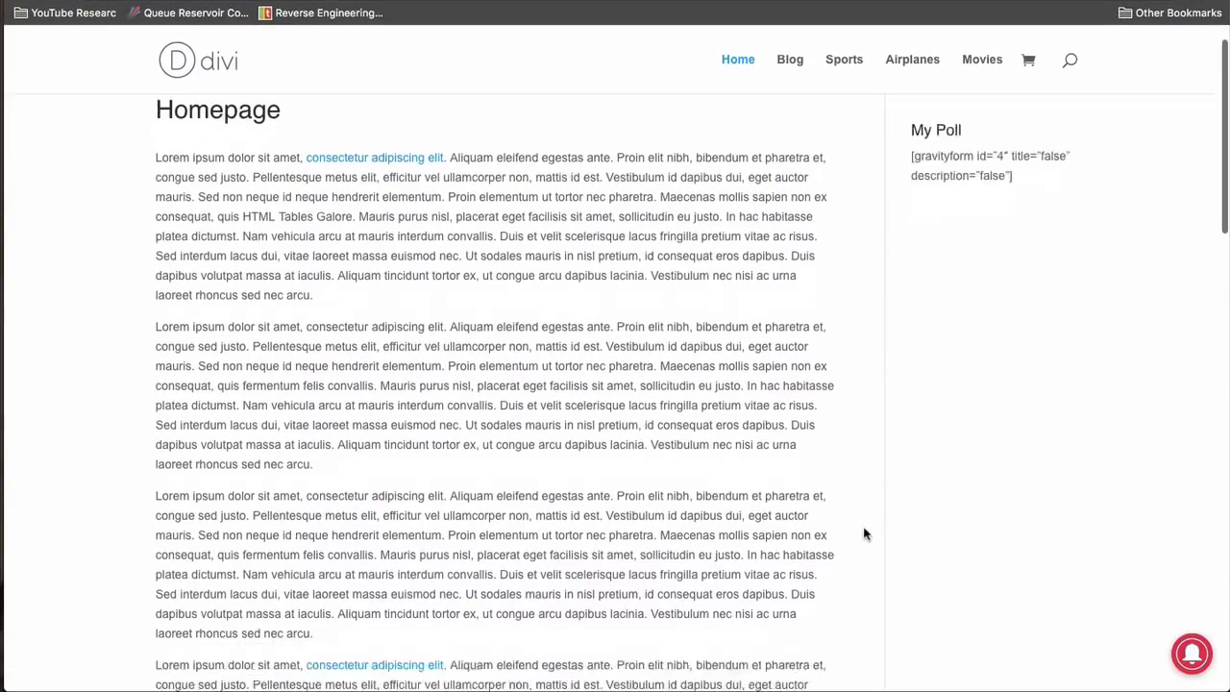
scroll(863, 534, down, 1)
scroll(865, 535, up, 3)
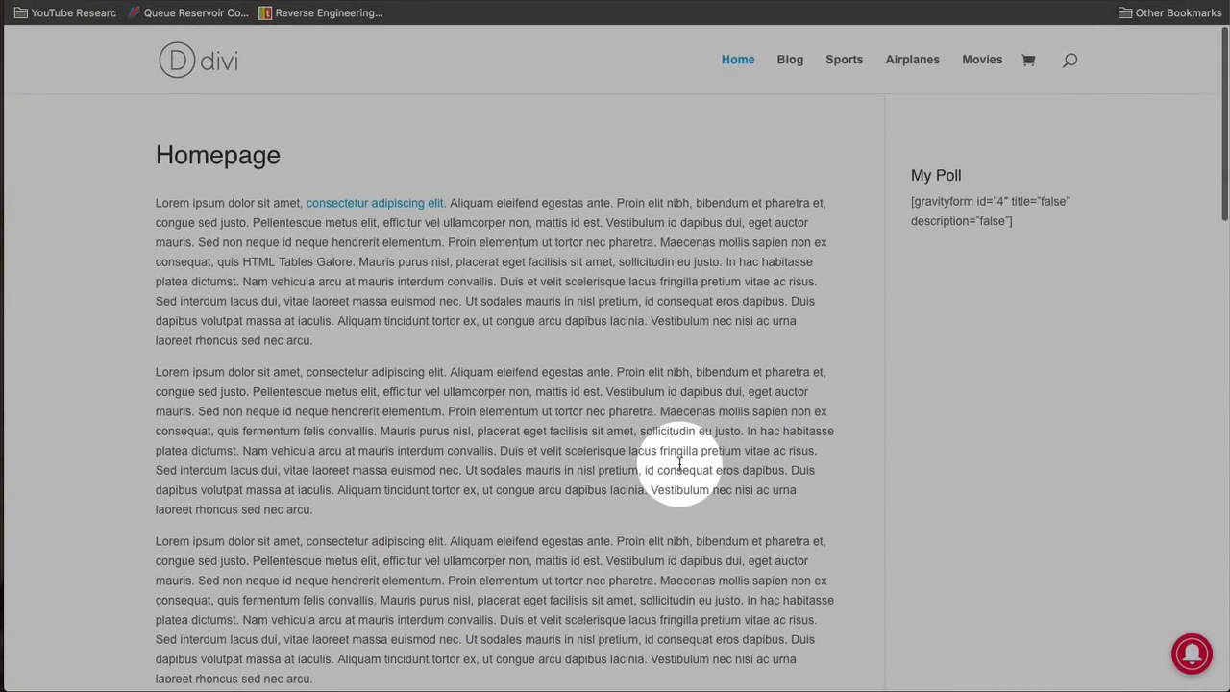
scroll(679, 464, down, 3)
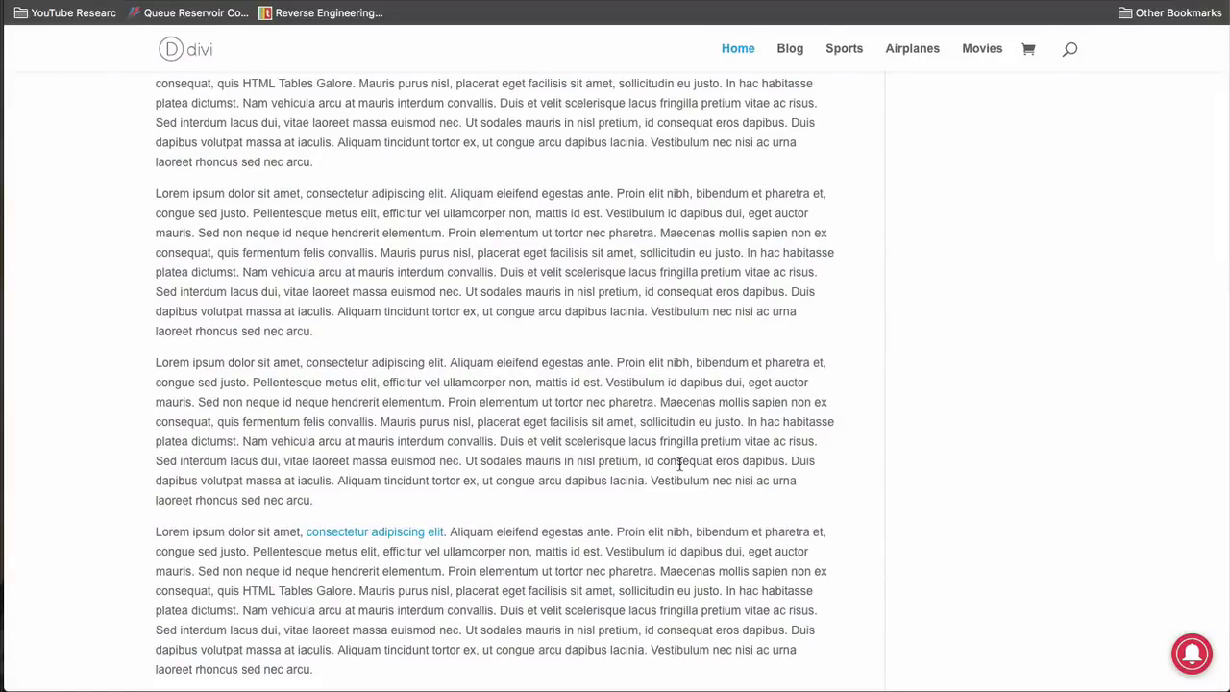